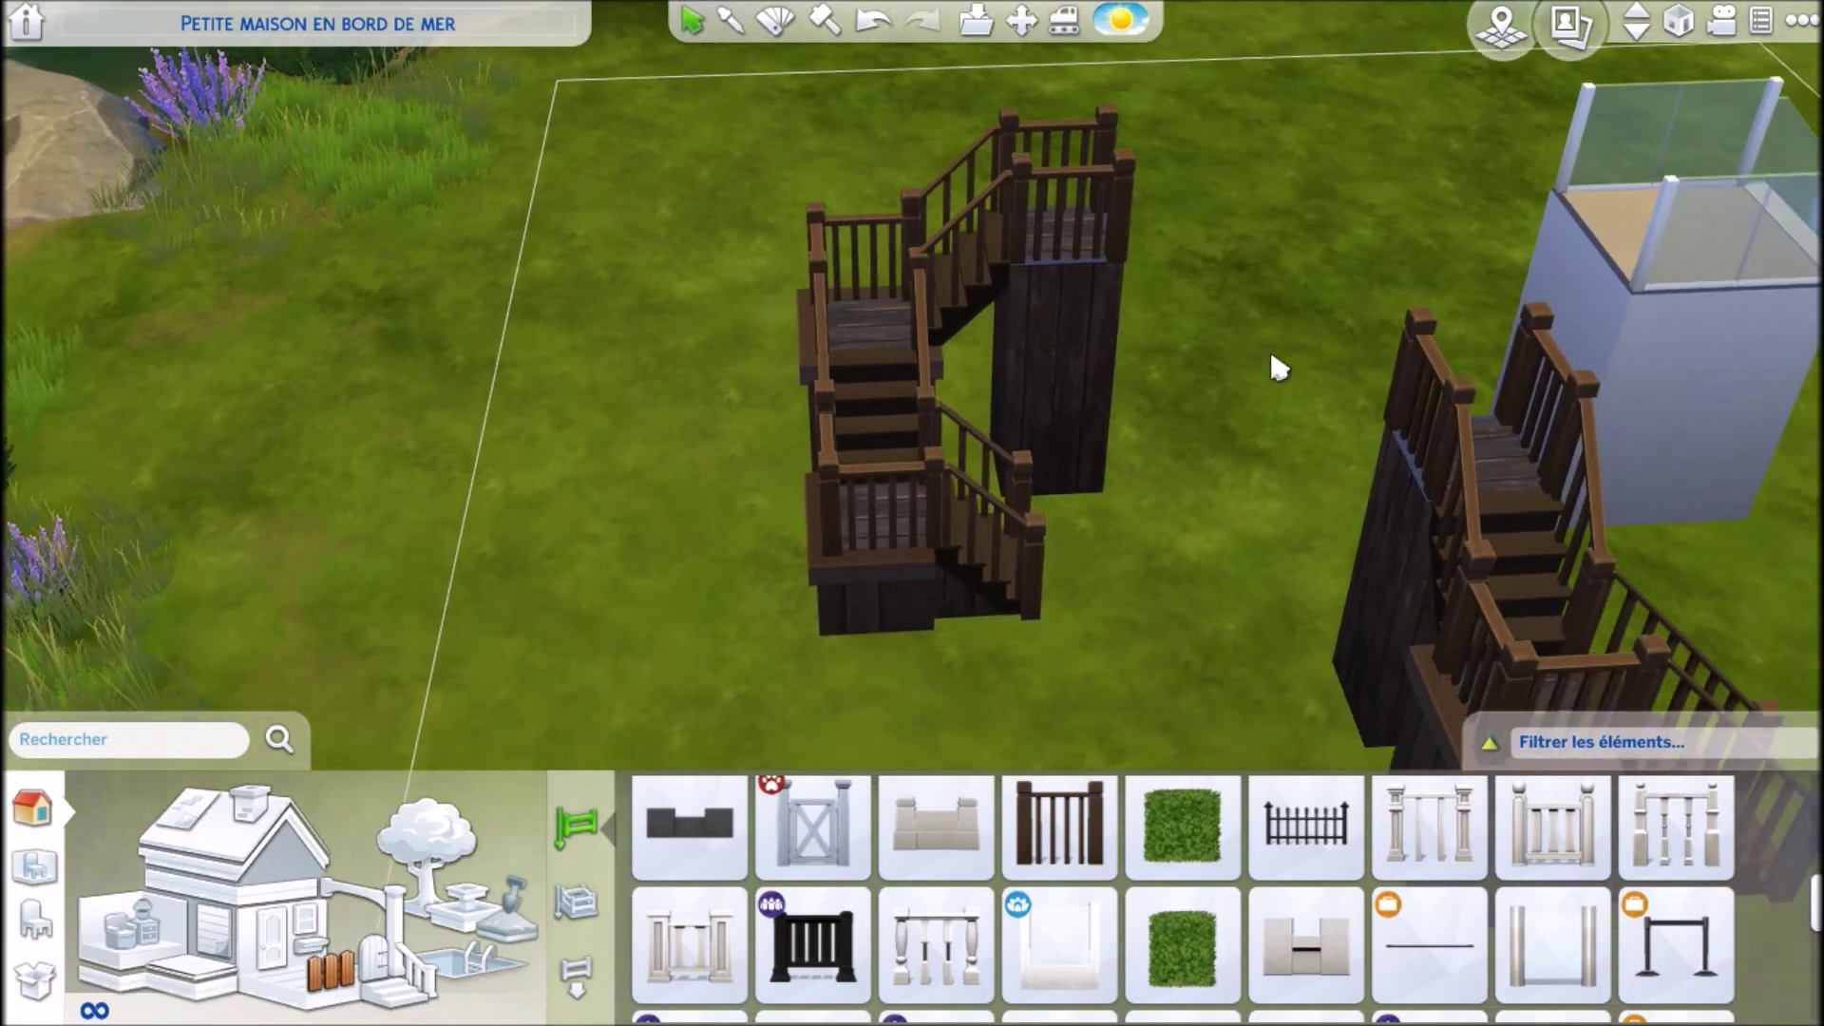
- Examine the wooden and glass-railed example staircases with landings on the lot from several angles
{"action": "scroll", "coordinate": [1270, 357], "scroll_direction": "down", "scroll_amount": 5}
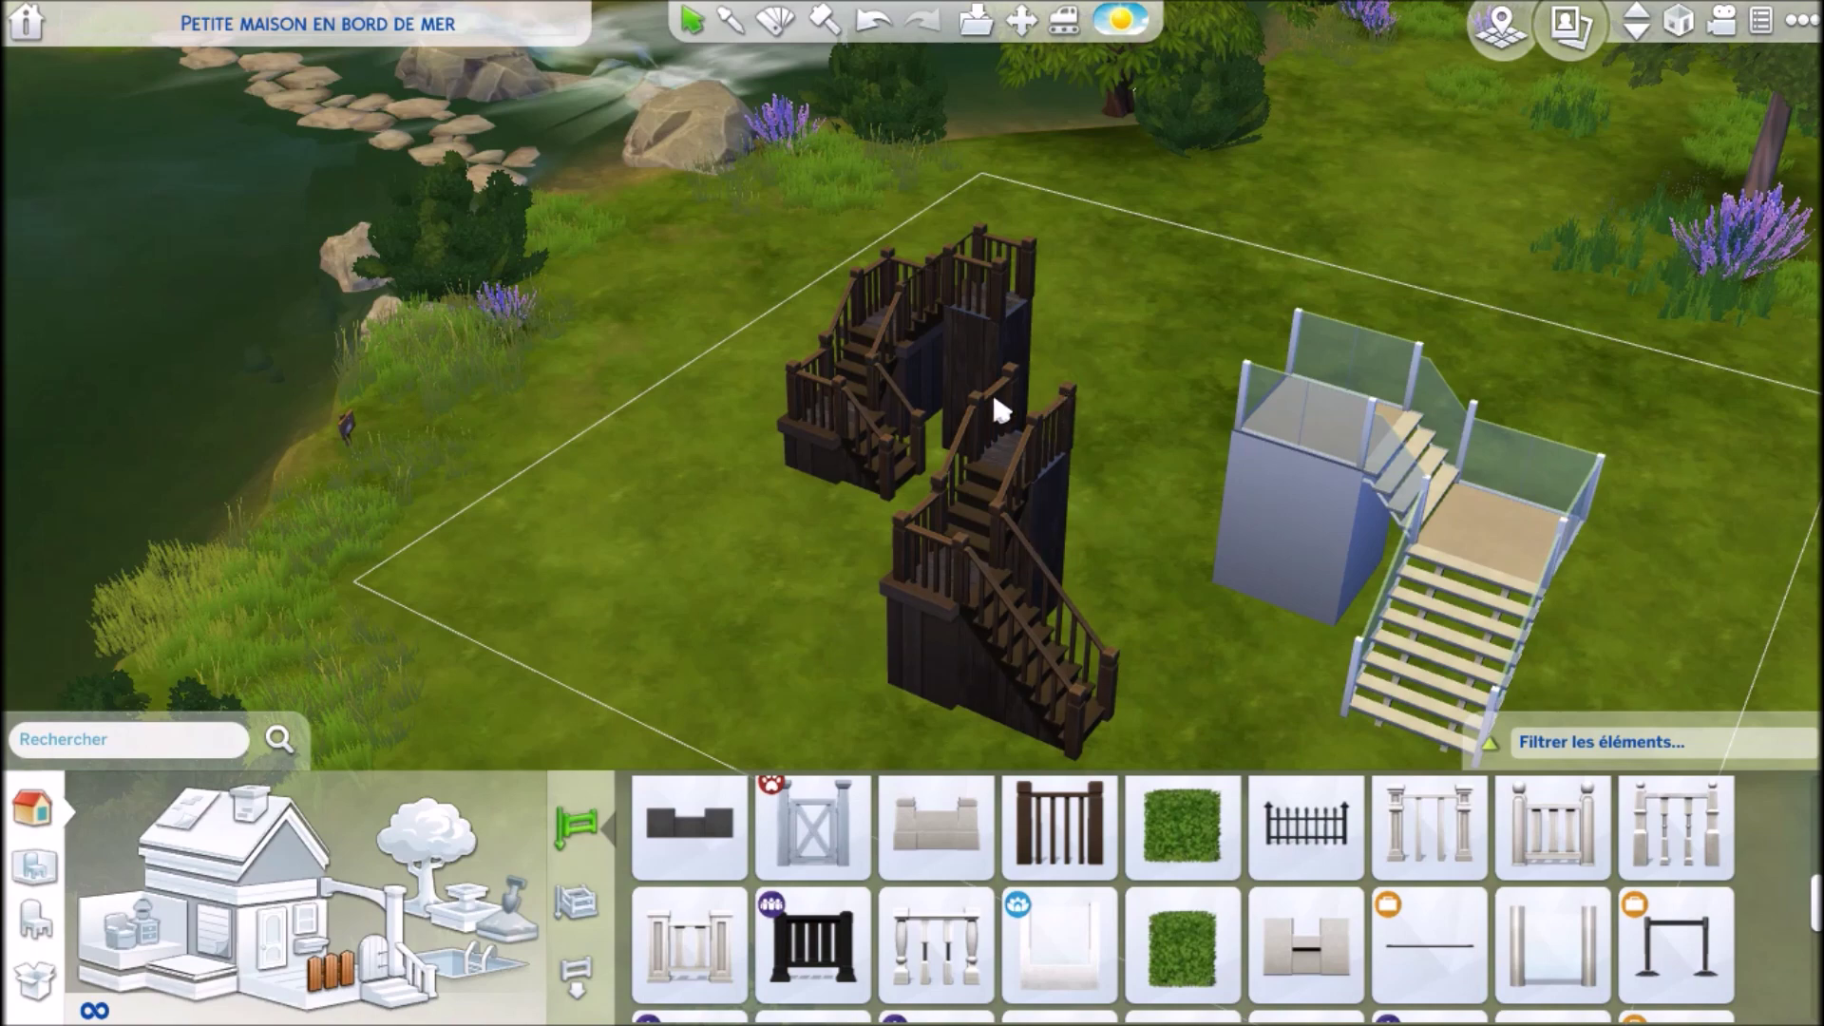
{"action": "left_click_drag", "start_coordinate": [1008, 516], "coordinate": [934, 357]}
{"action": "left_click", "coordinate": [256, 926]}
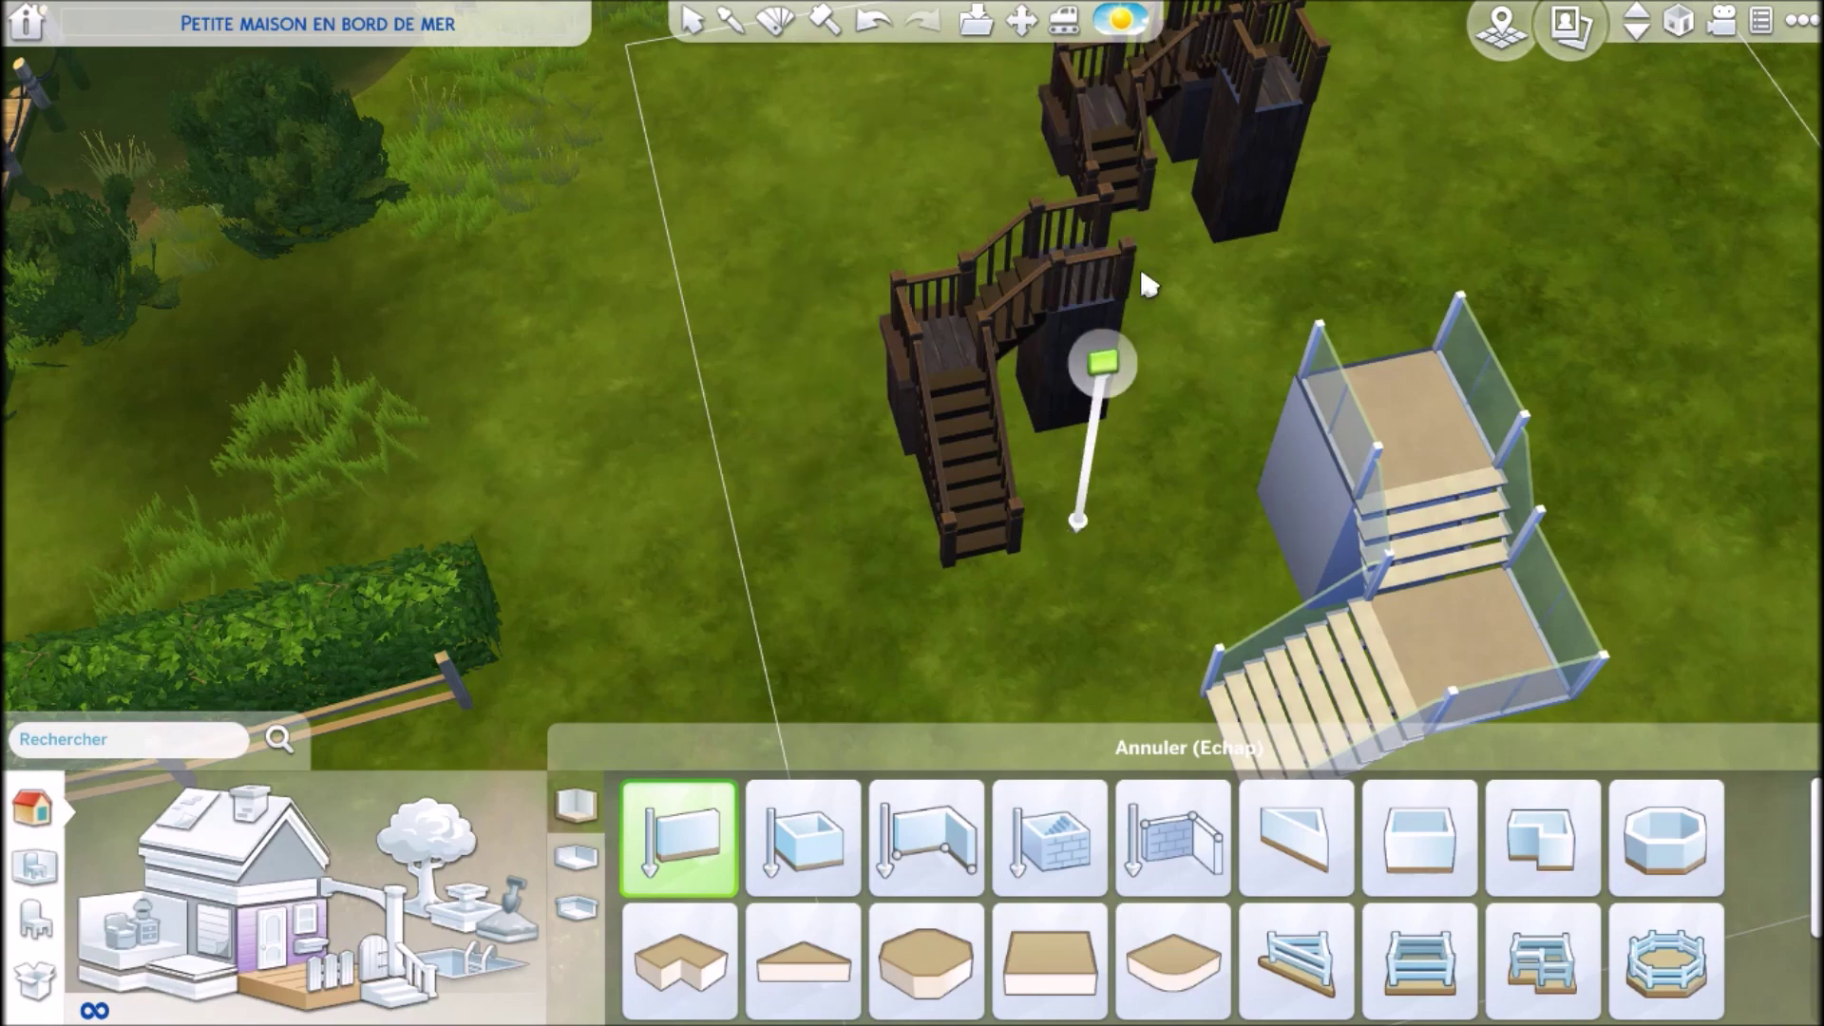
{"action": "key", "text": "Up"}
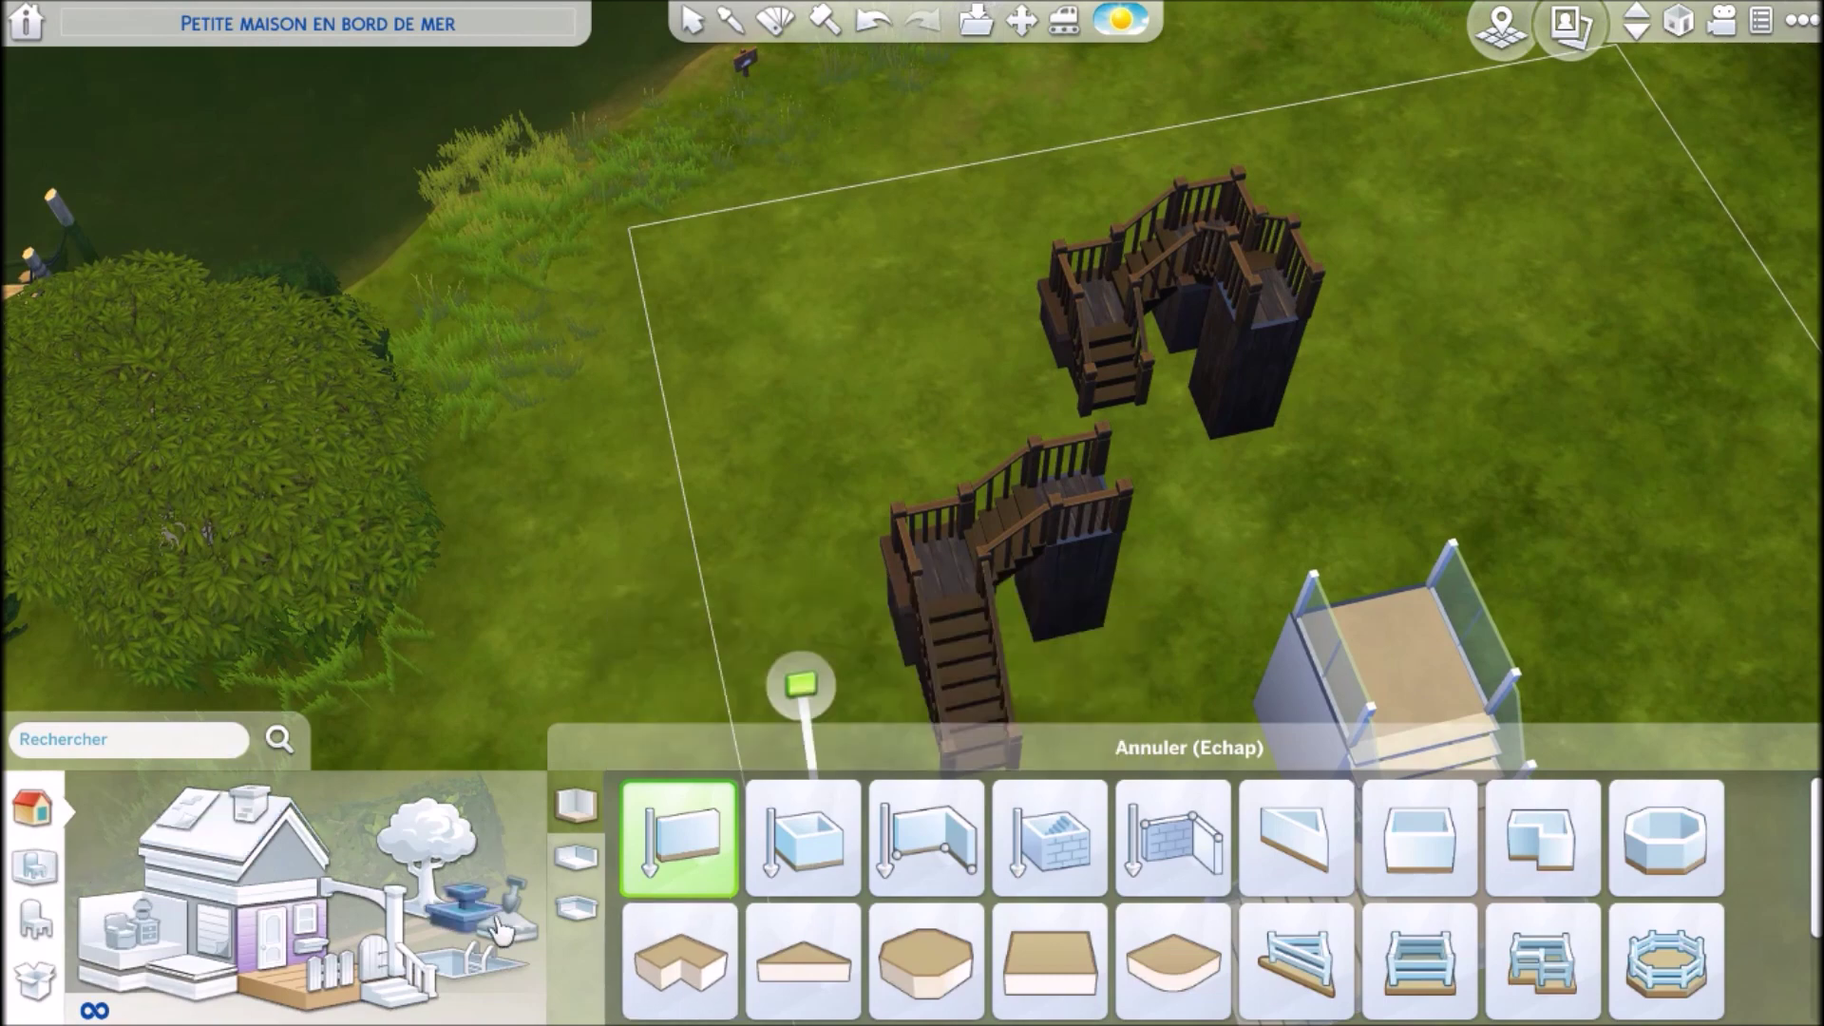
{"action": "key", "text": "Down"}
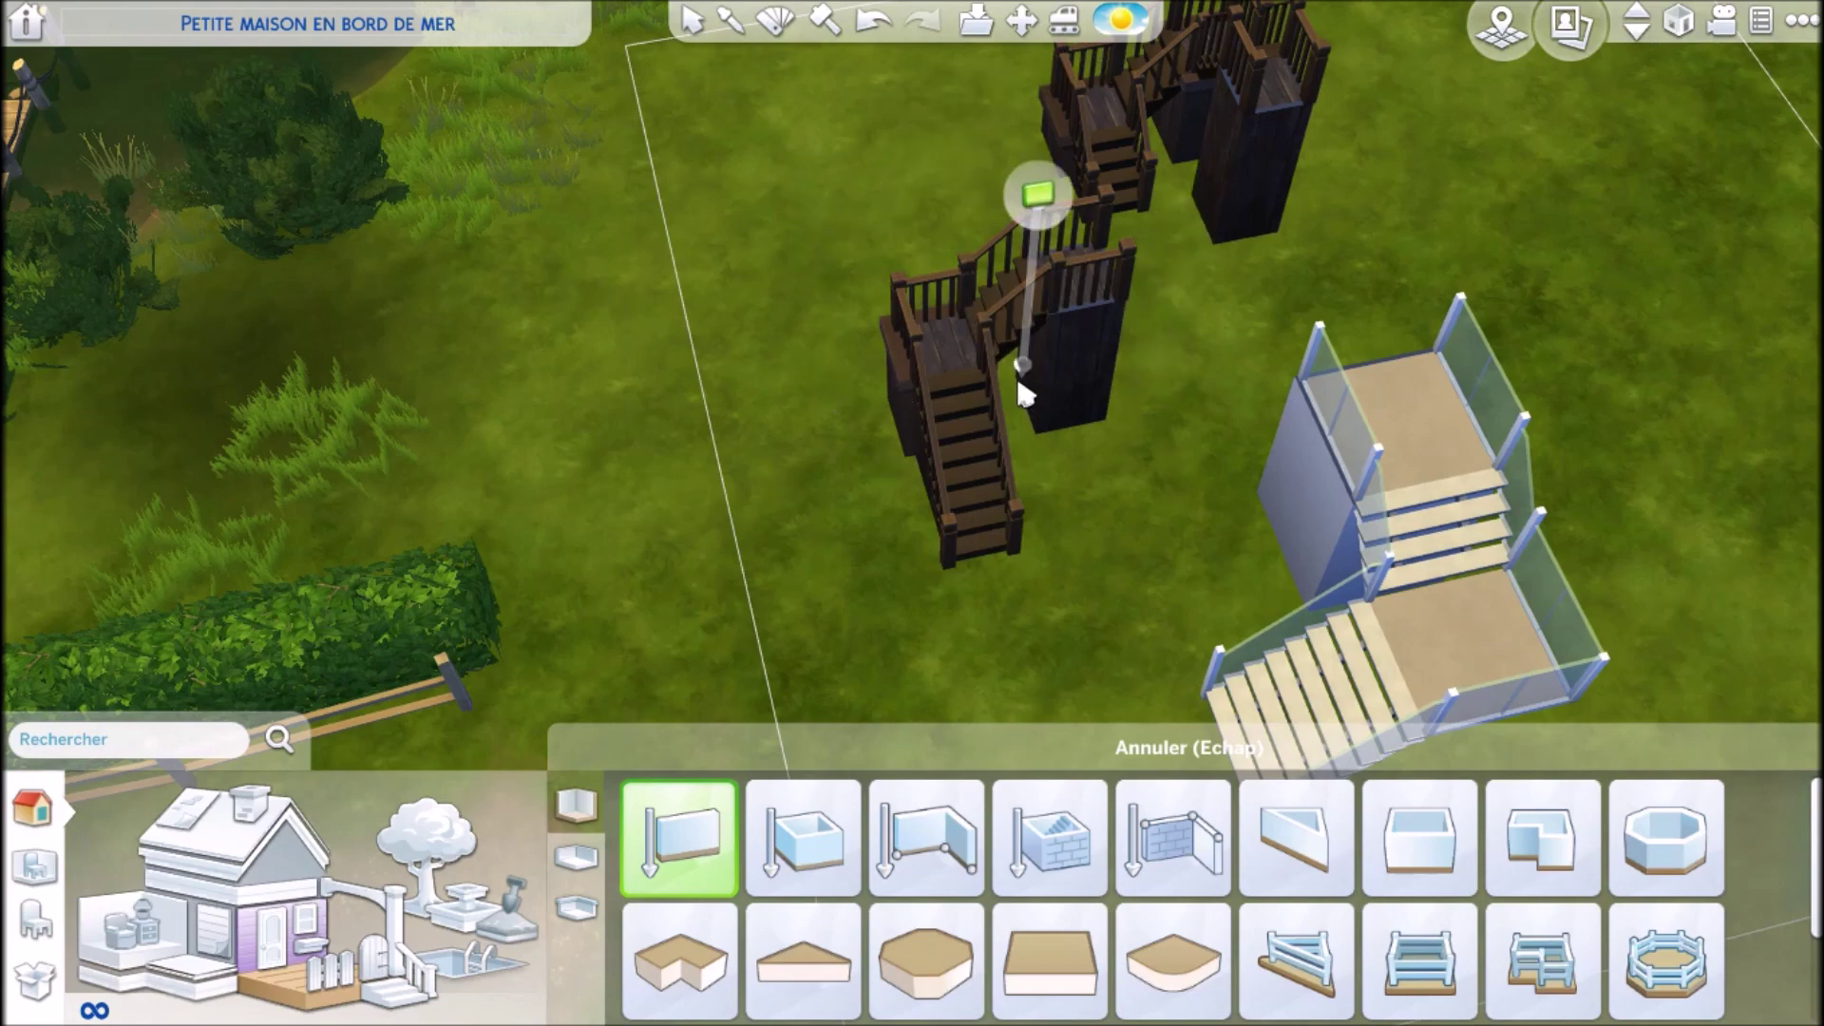
{"action": "left_click_drag", "start_coordinate": [1017, 381], "coordinate": [1232, 338]}
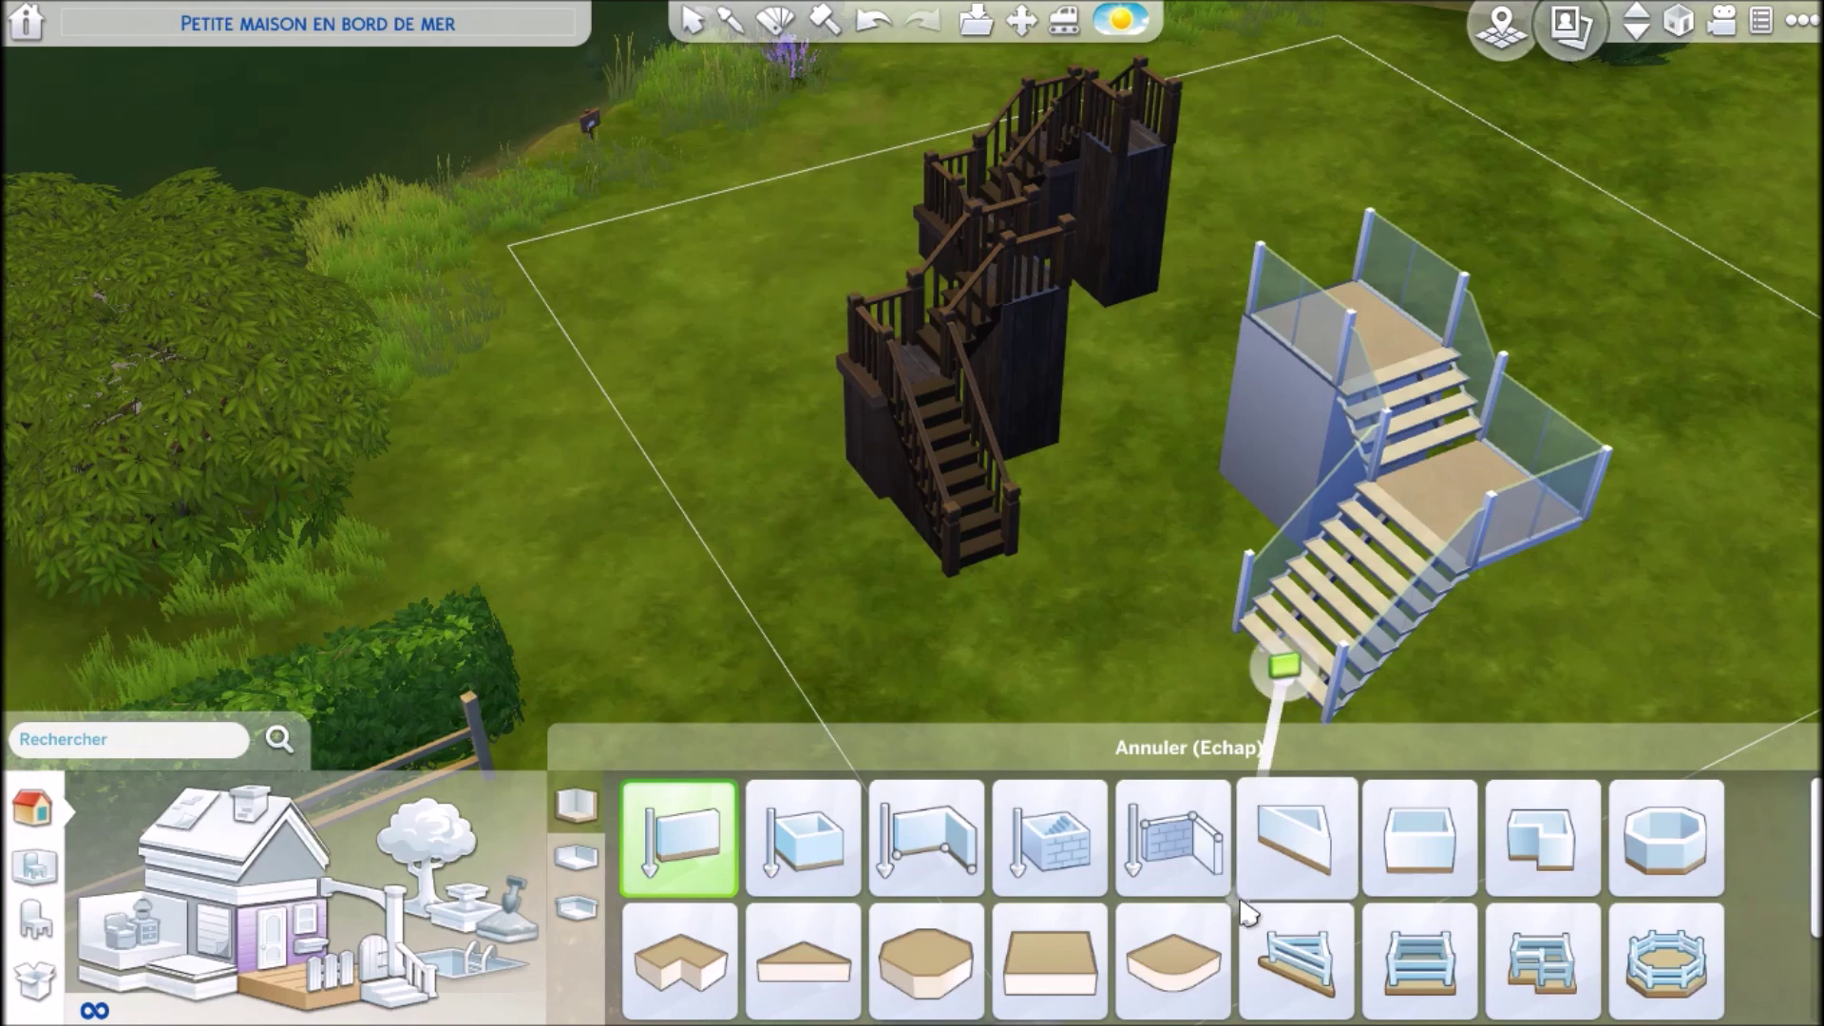
{"action": "key", "text": "s"}
{"action": "key", "text": "comma"}
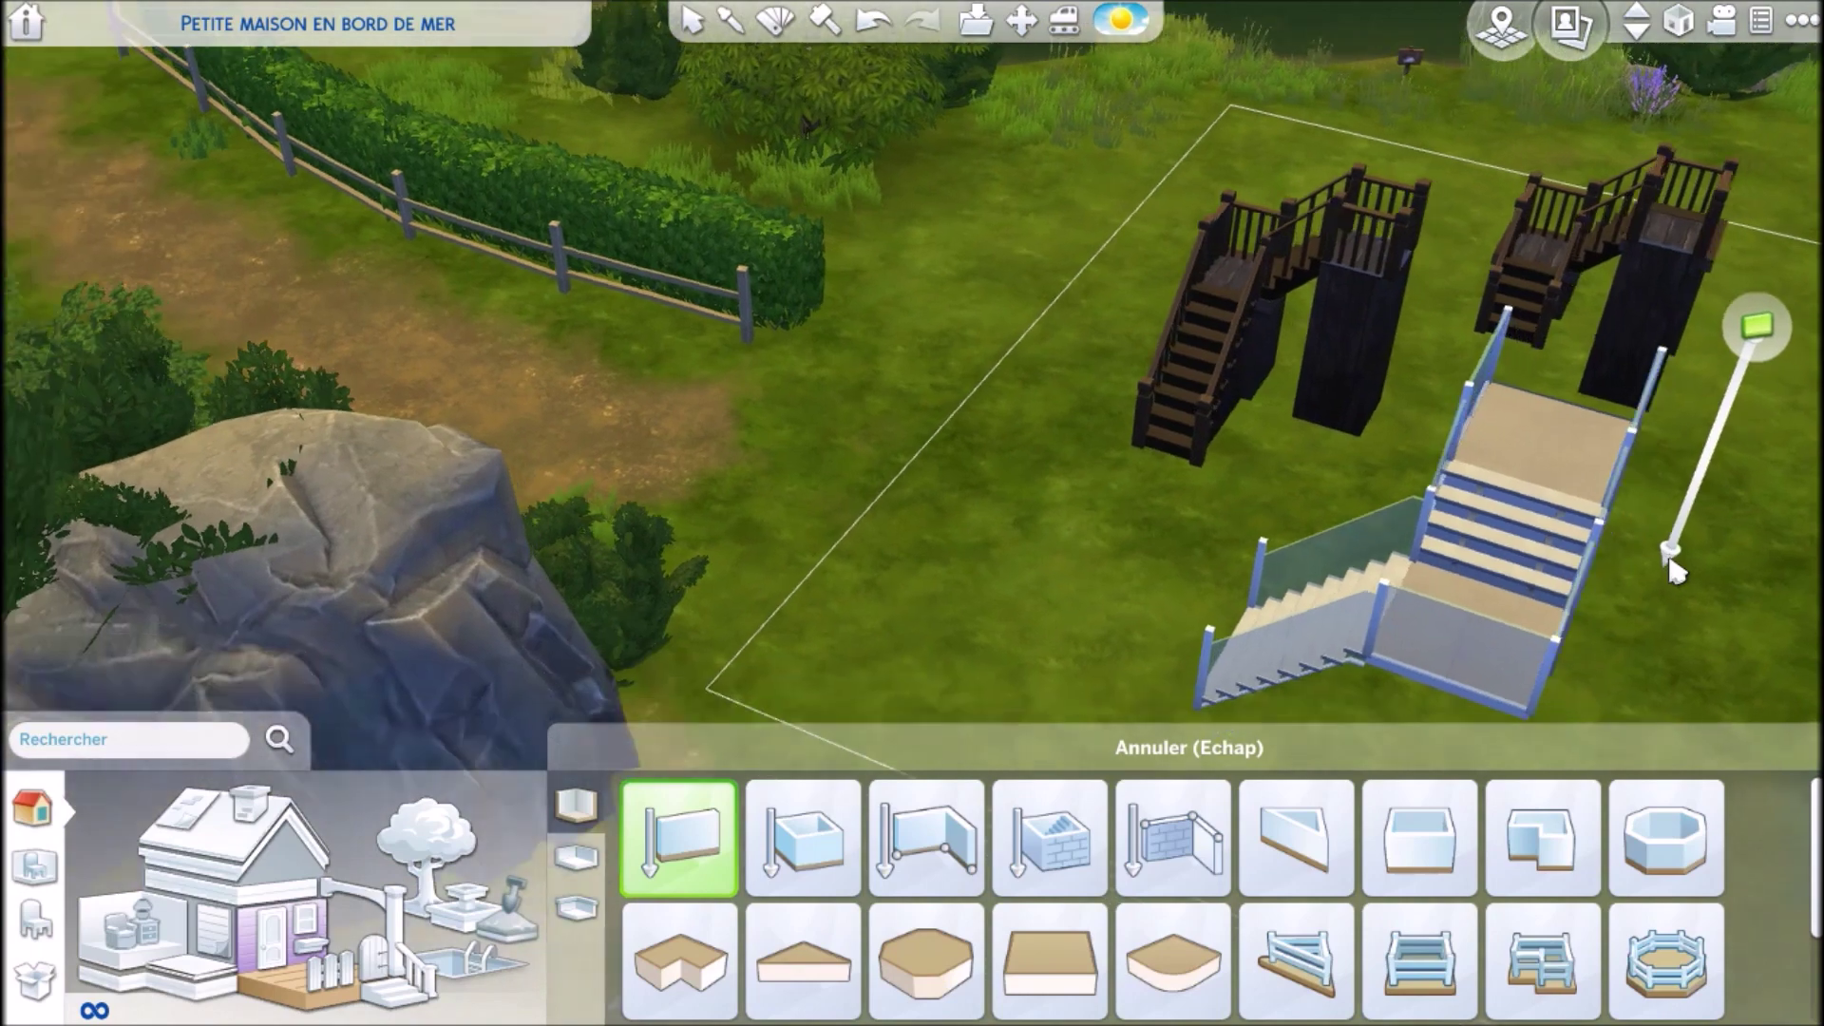
{"action": "key", "text": "comma"}
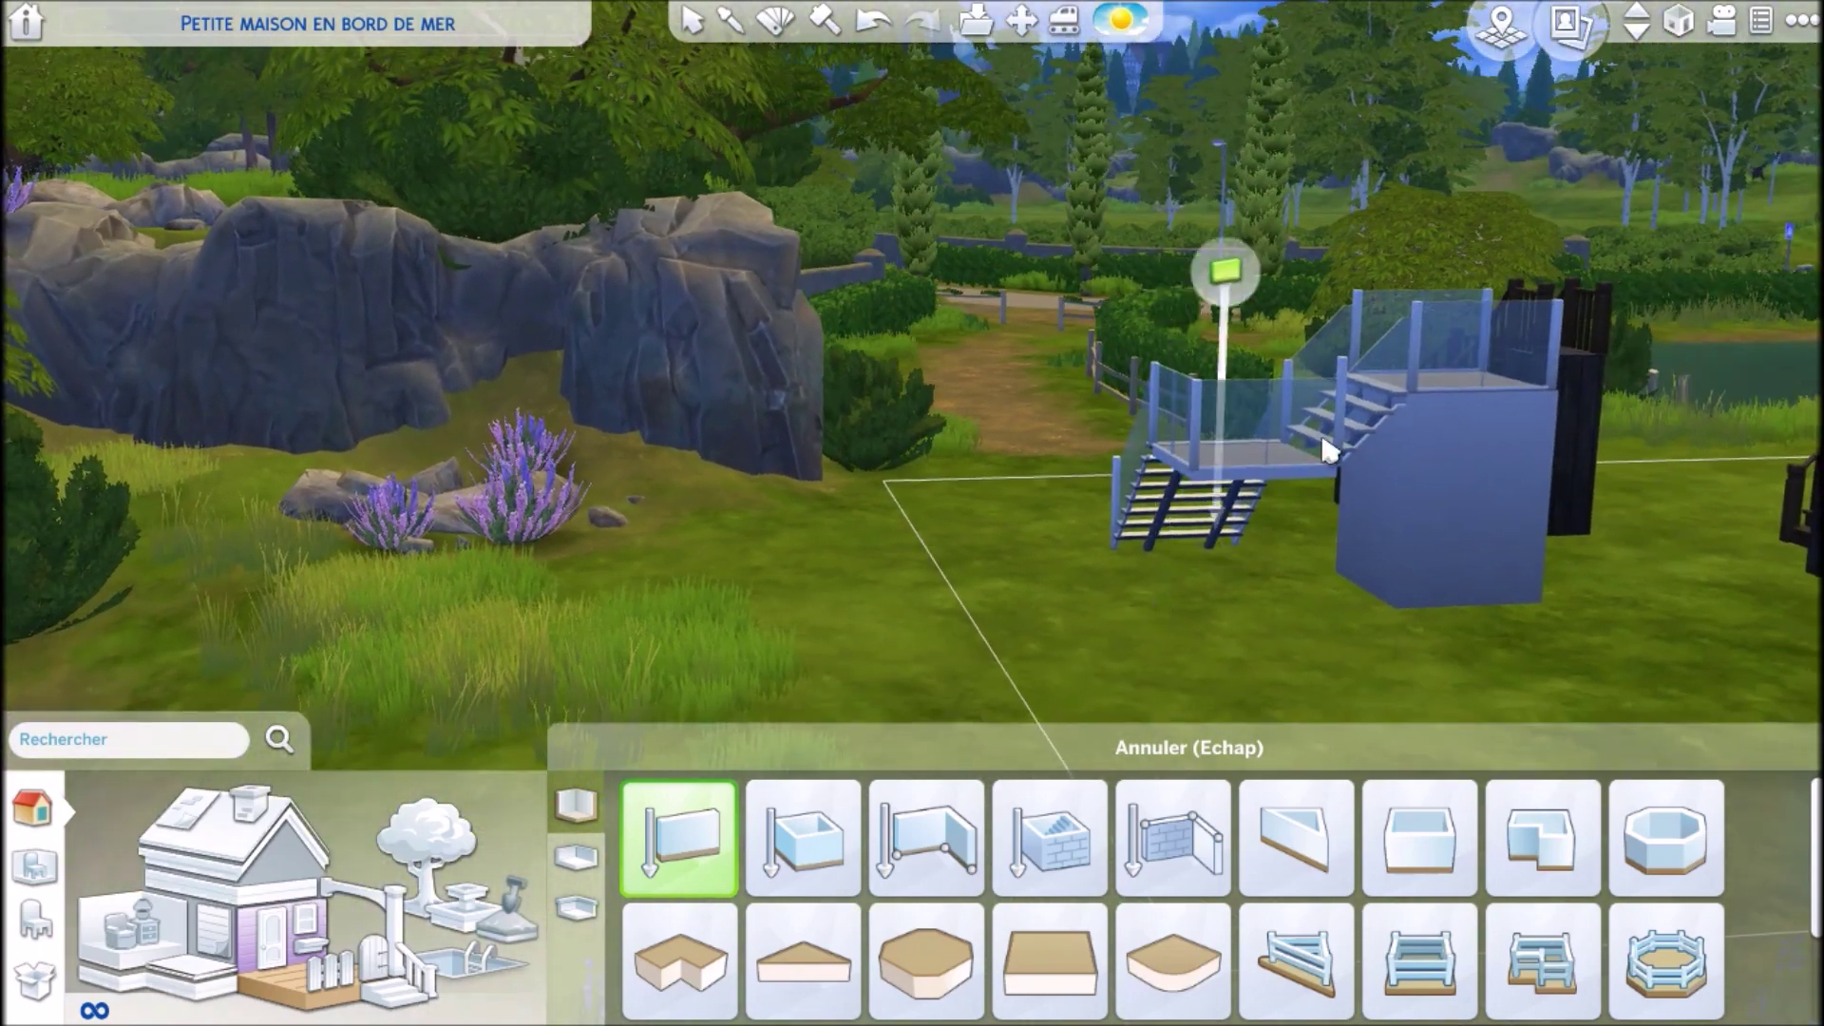
{"action": "key", "text": "Escape"}
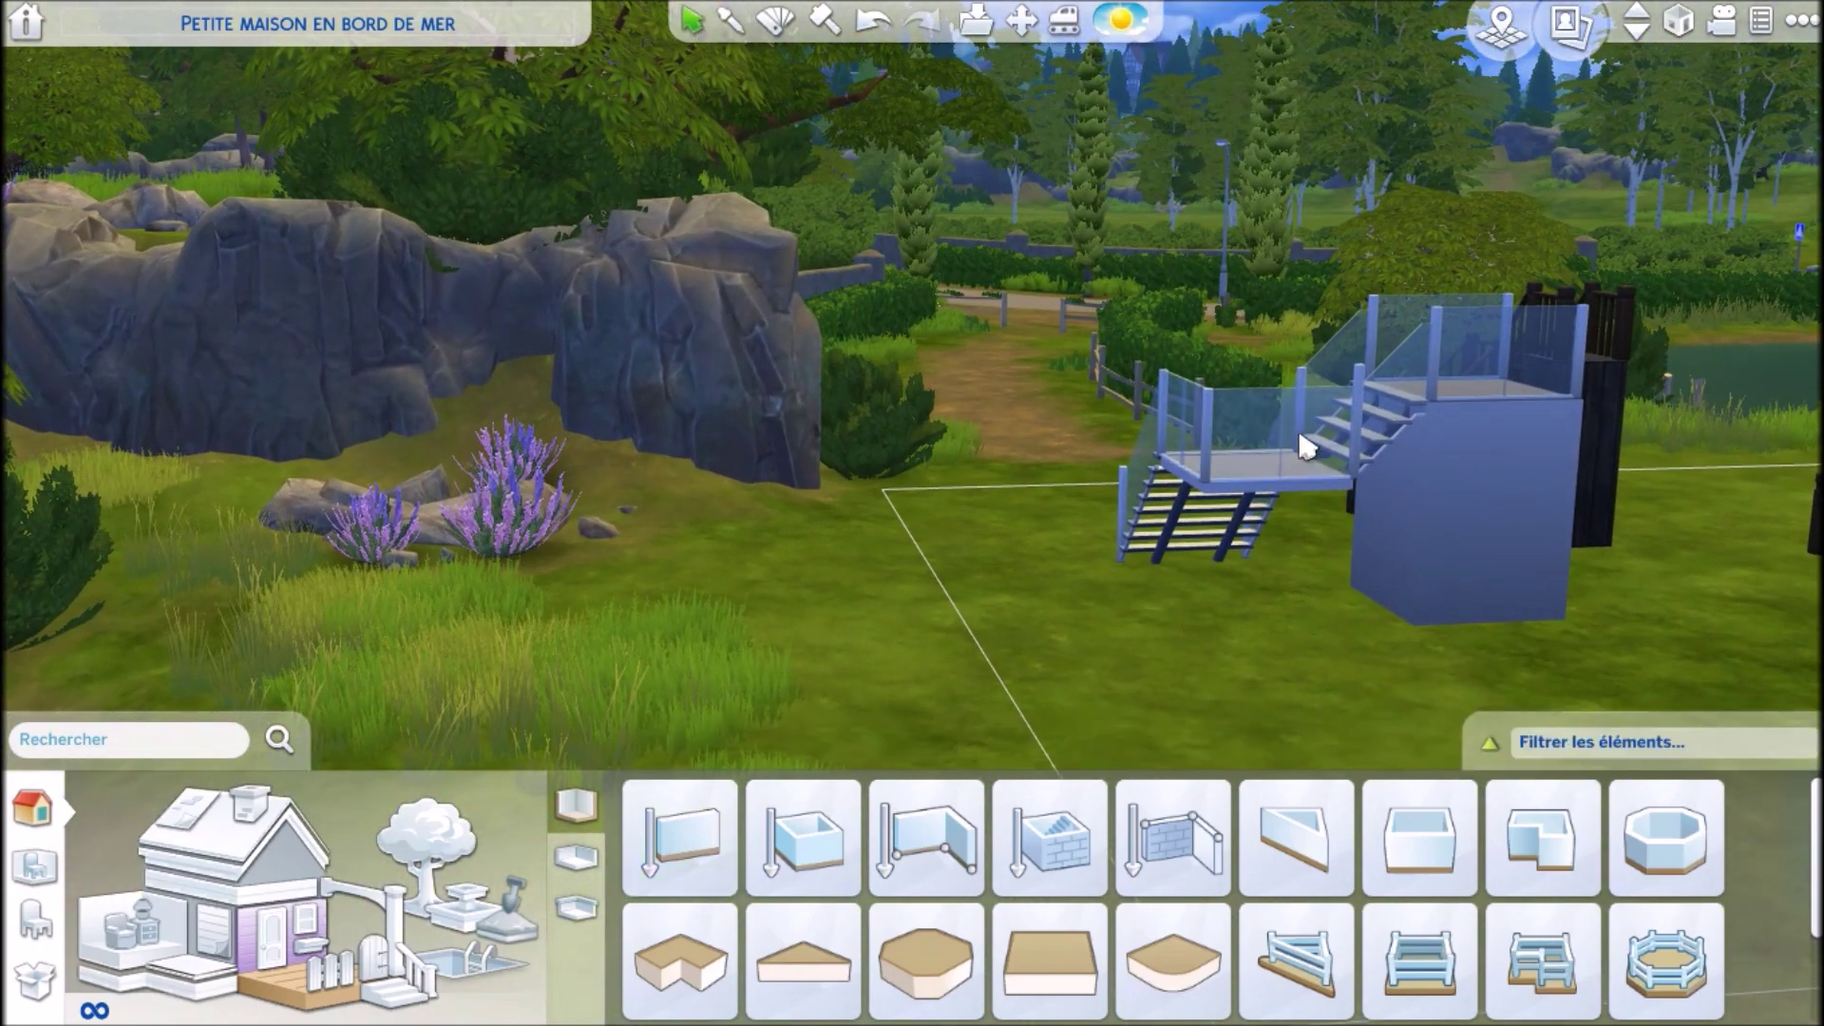
- Select the intermediate landing of the glass-railed staircase and inspect it from different sides
{"action": "left_click", "coordinate": [1277, 491]}
{"action": "key", "text": "e"}
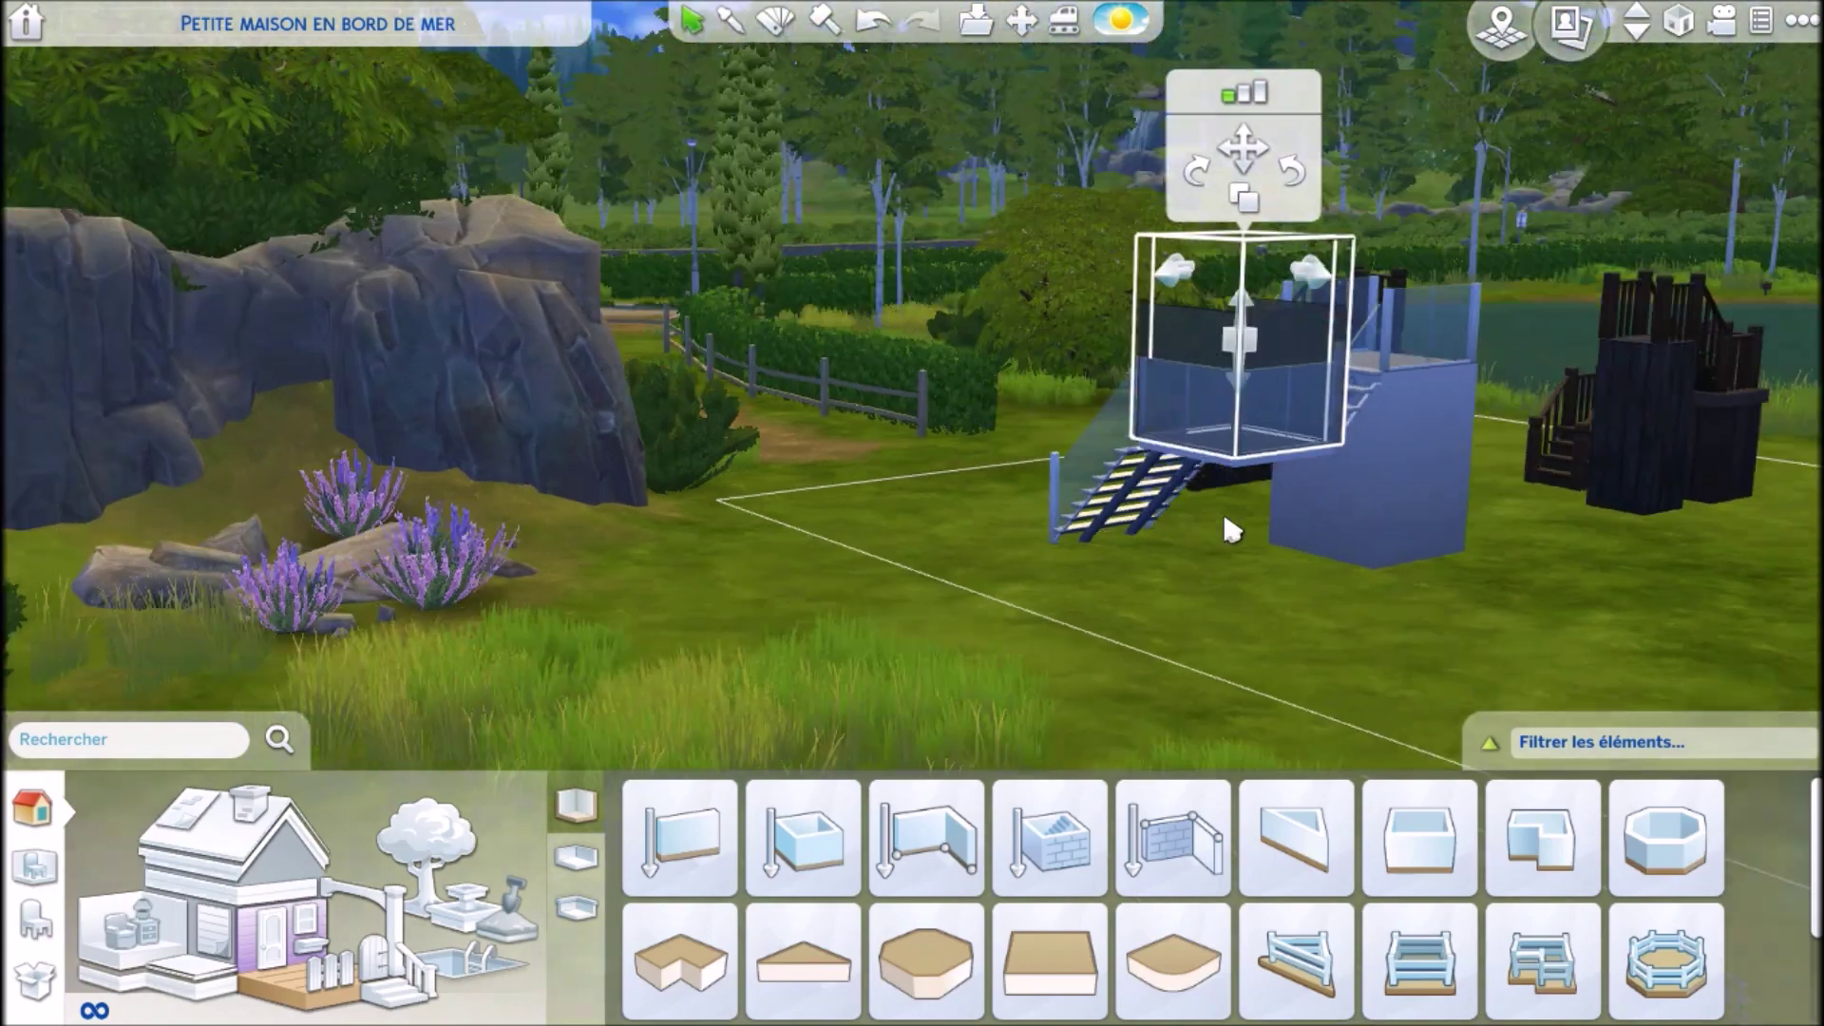
{"action": "key", "text": "comma"}
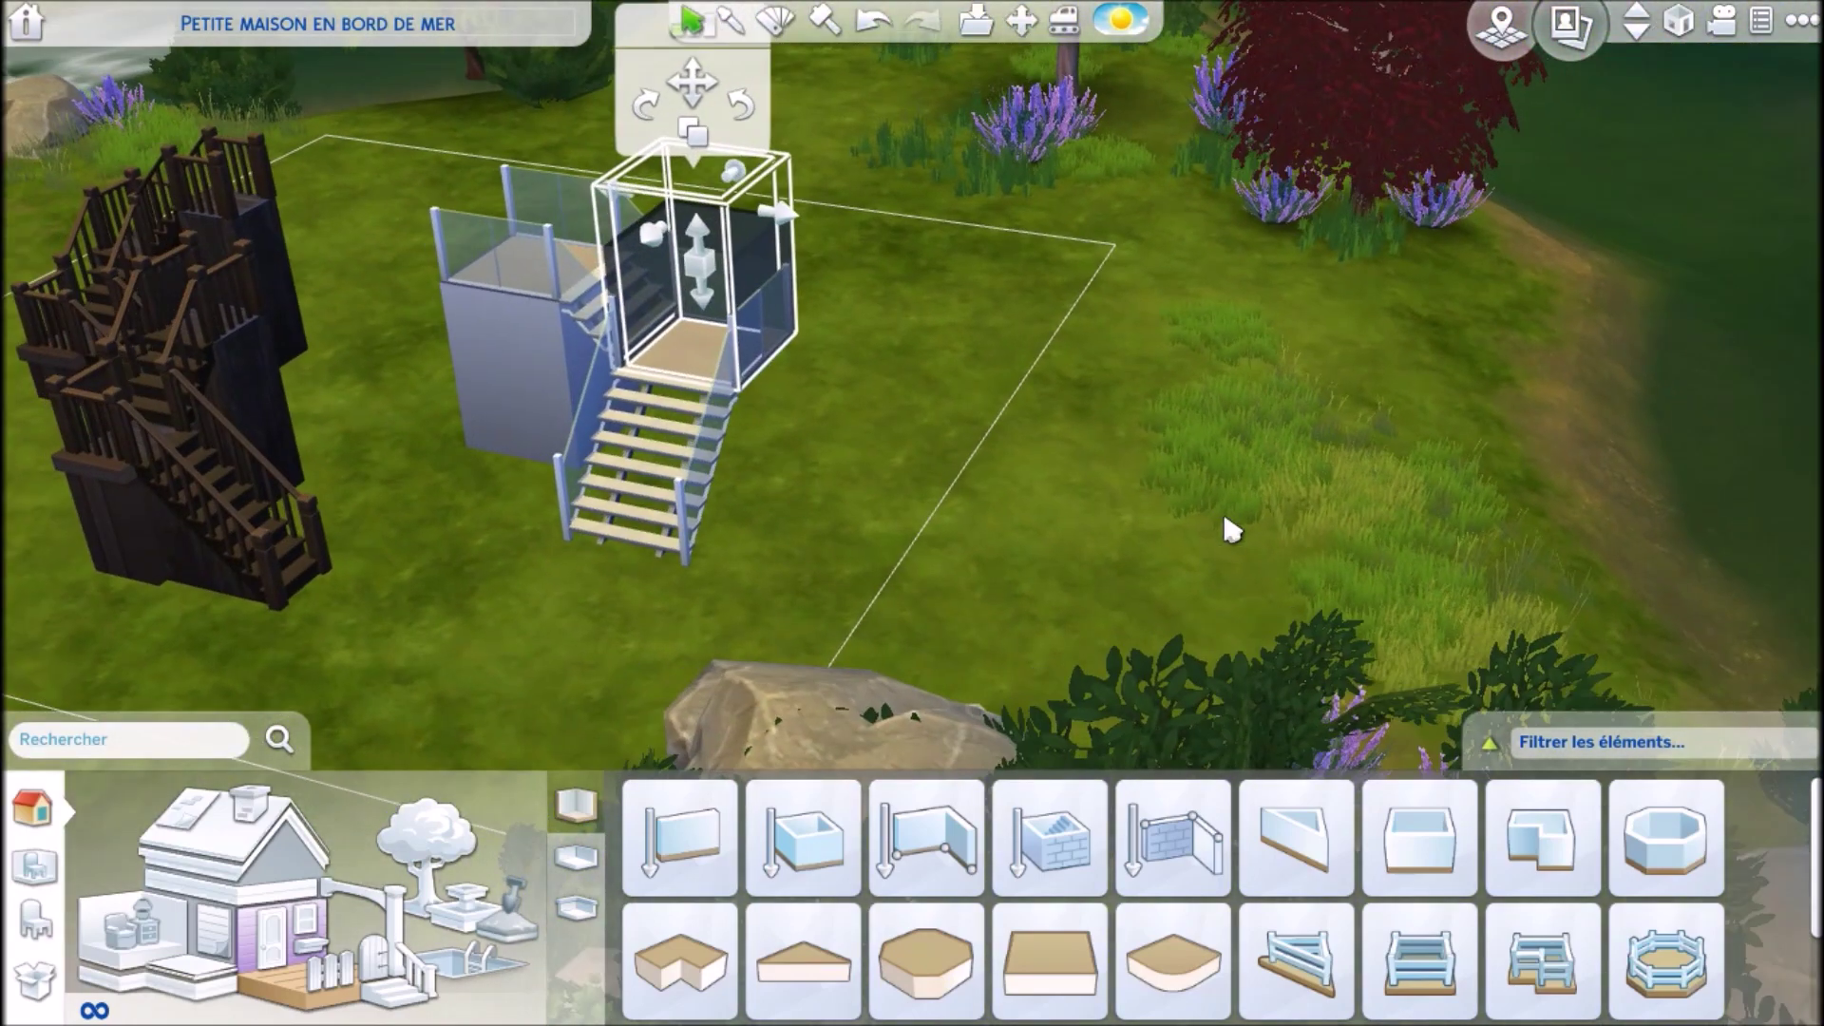
{"action": "key", "text": "comma"}
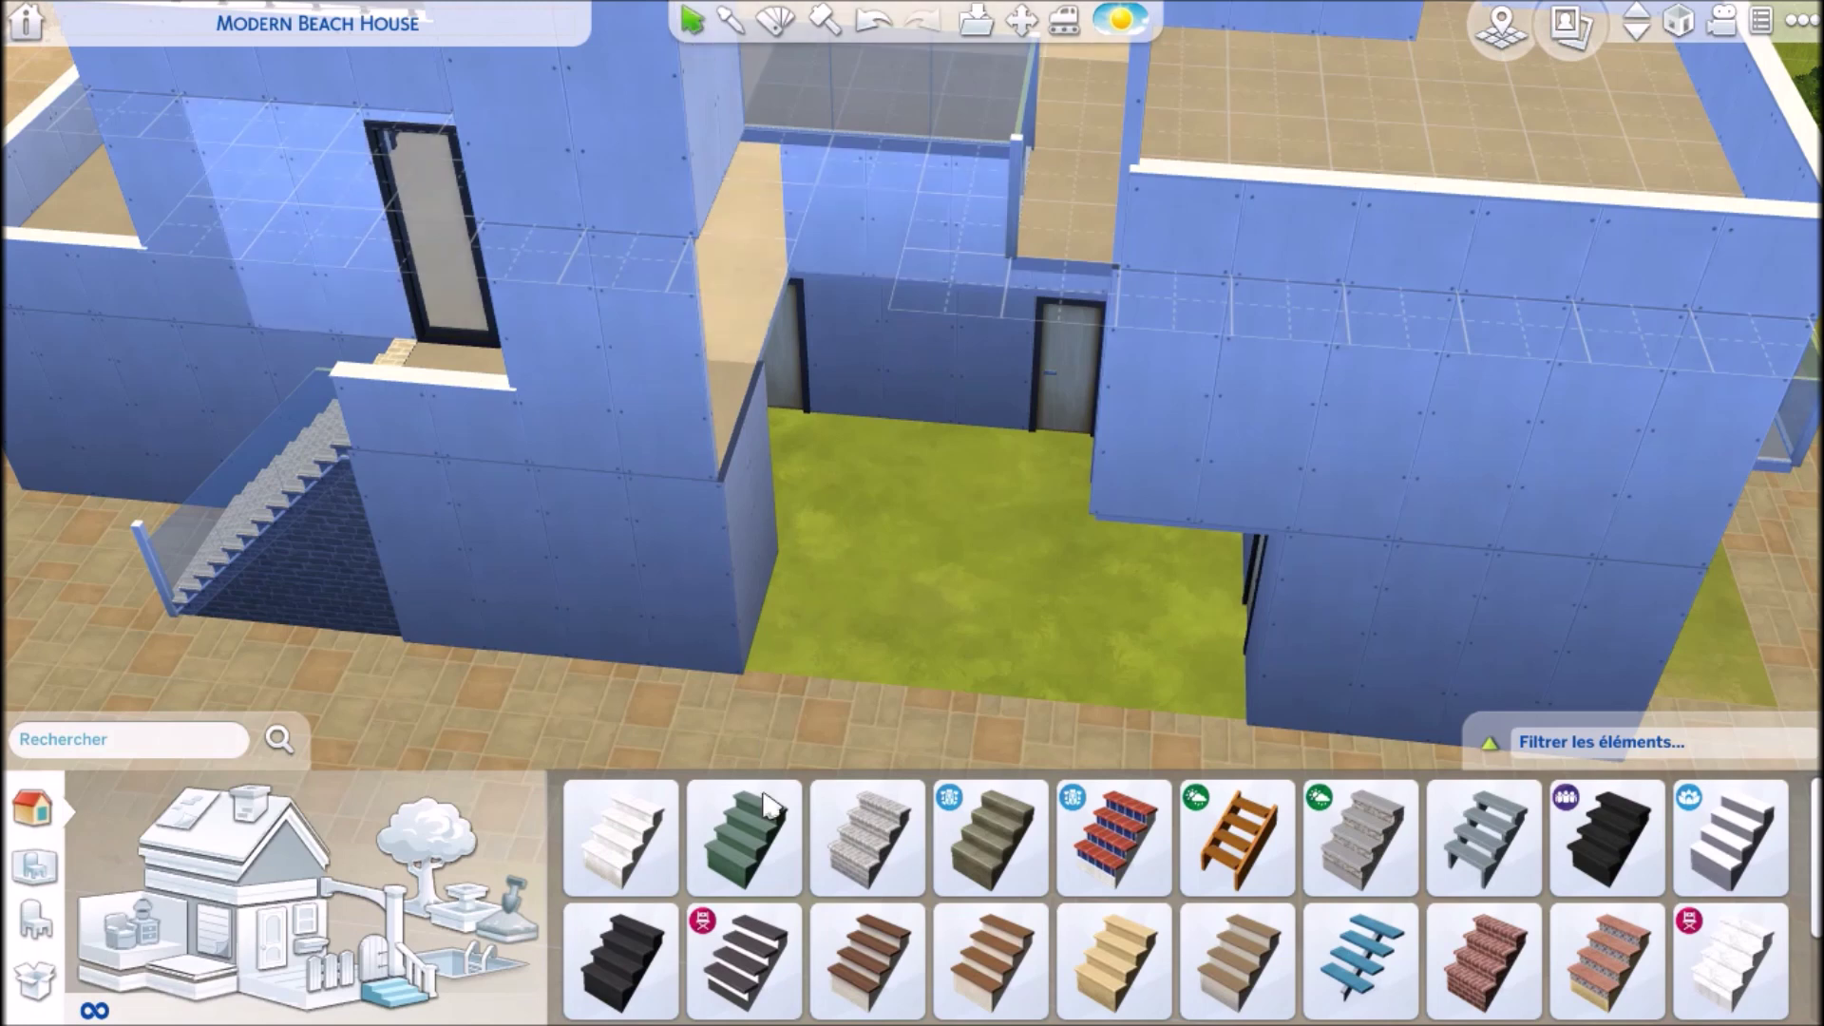
- Build a one-tile square room on the grass at the open front edge of the courtyard
{"action": "mouse_move", "coordinate": [770, 805]}
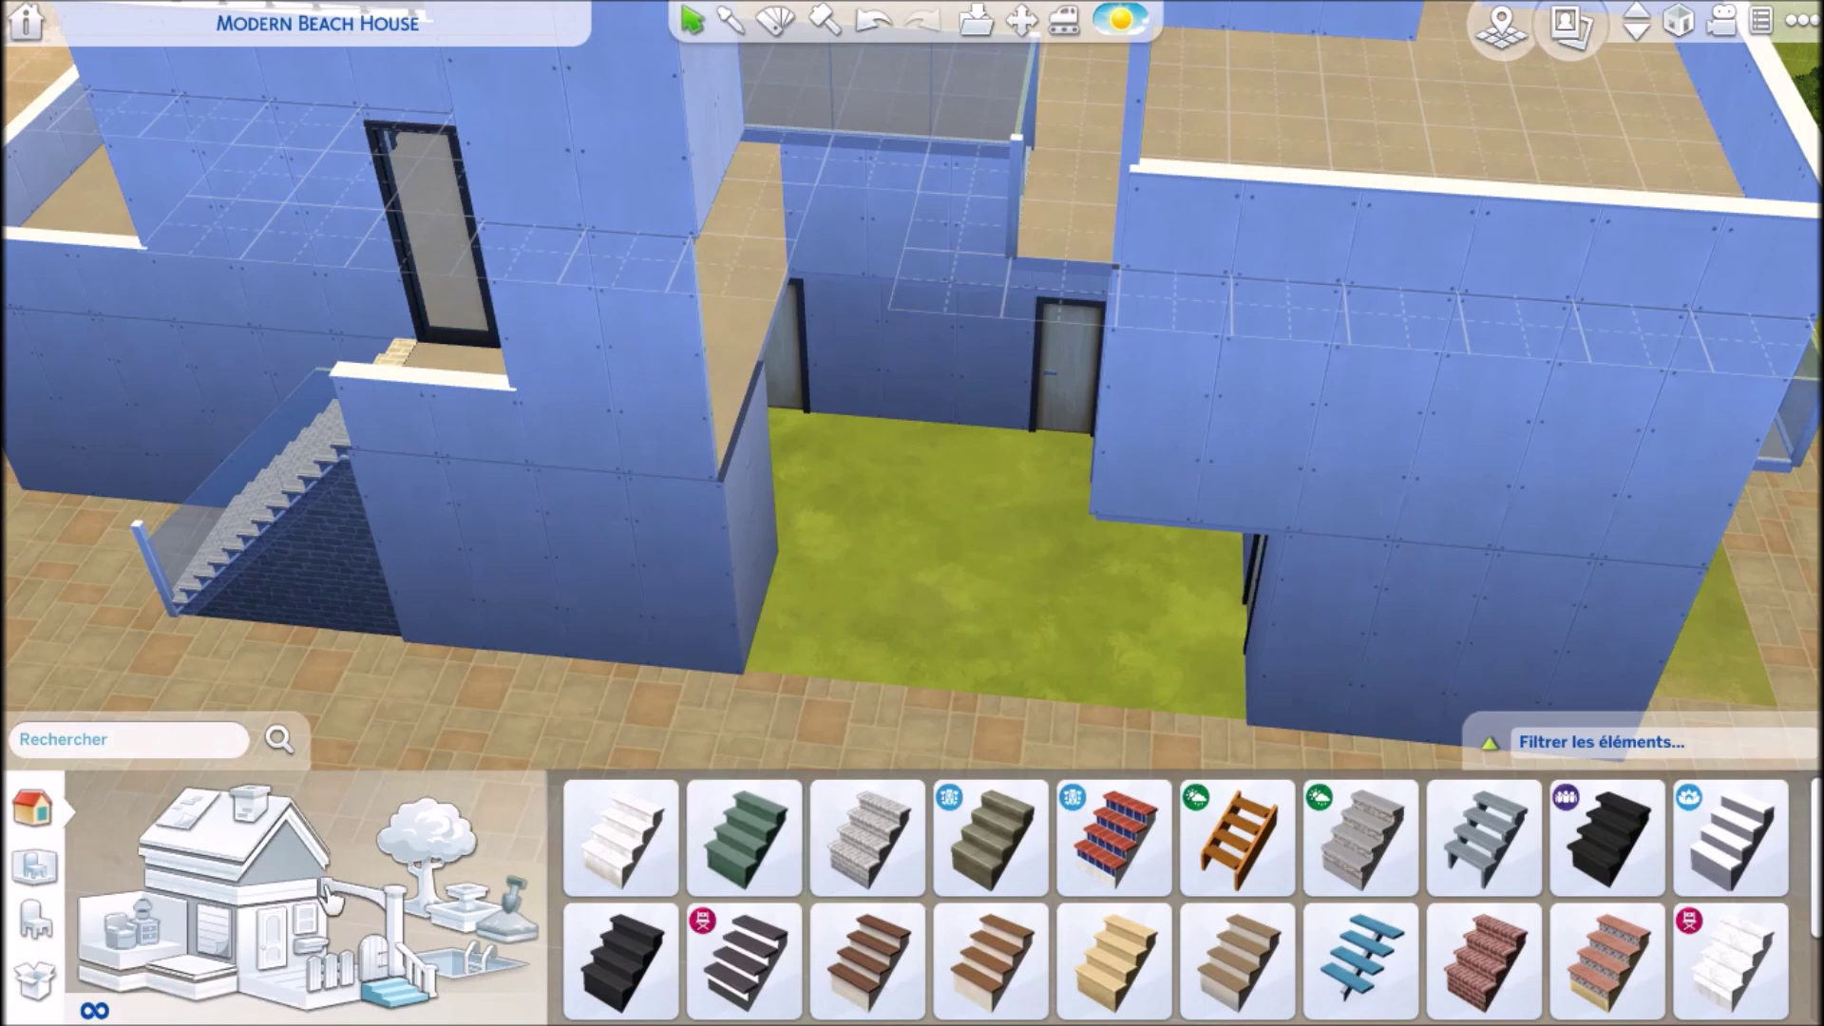
{"action": "left_click", "coordinate": [306, 1000]}
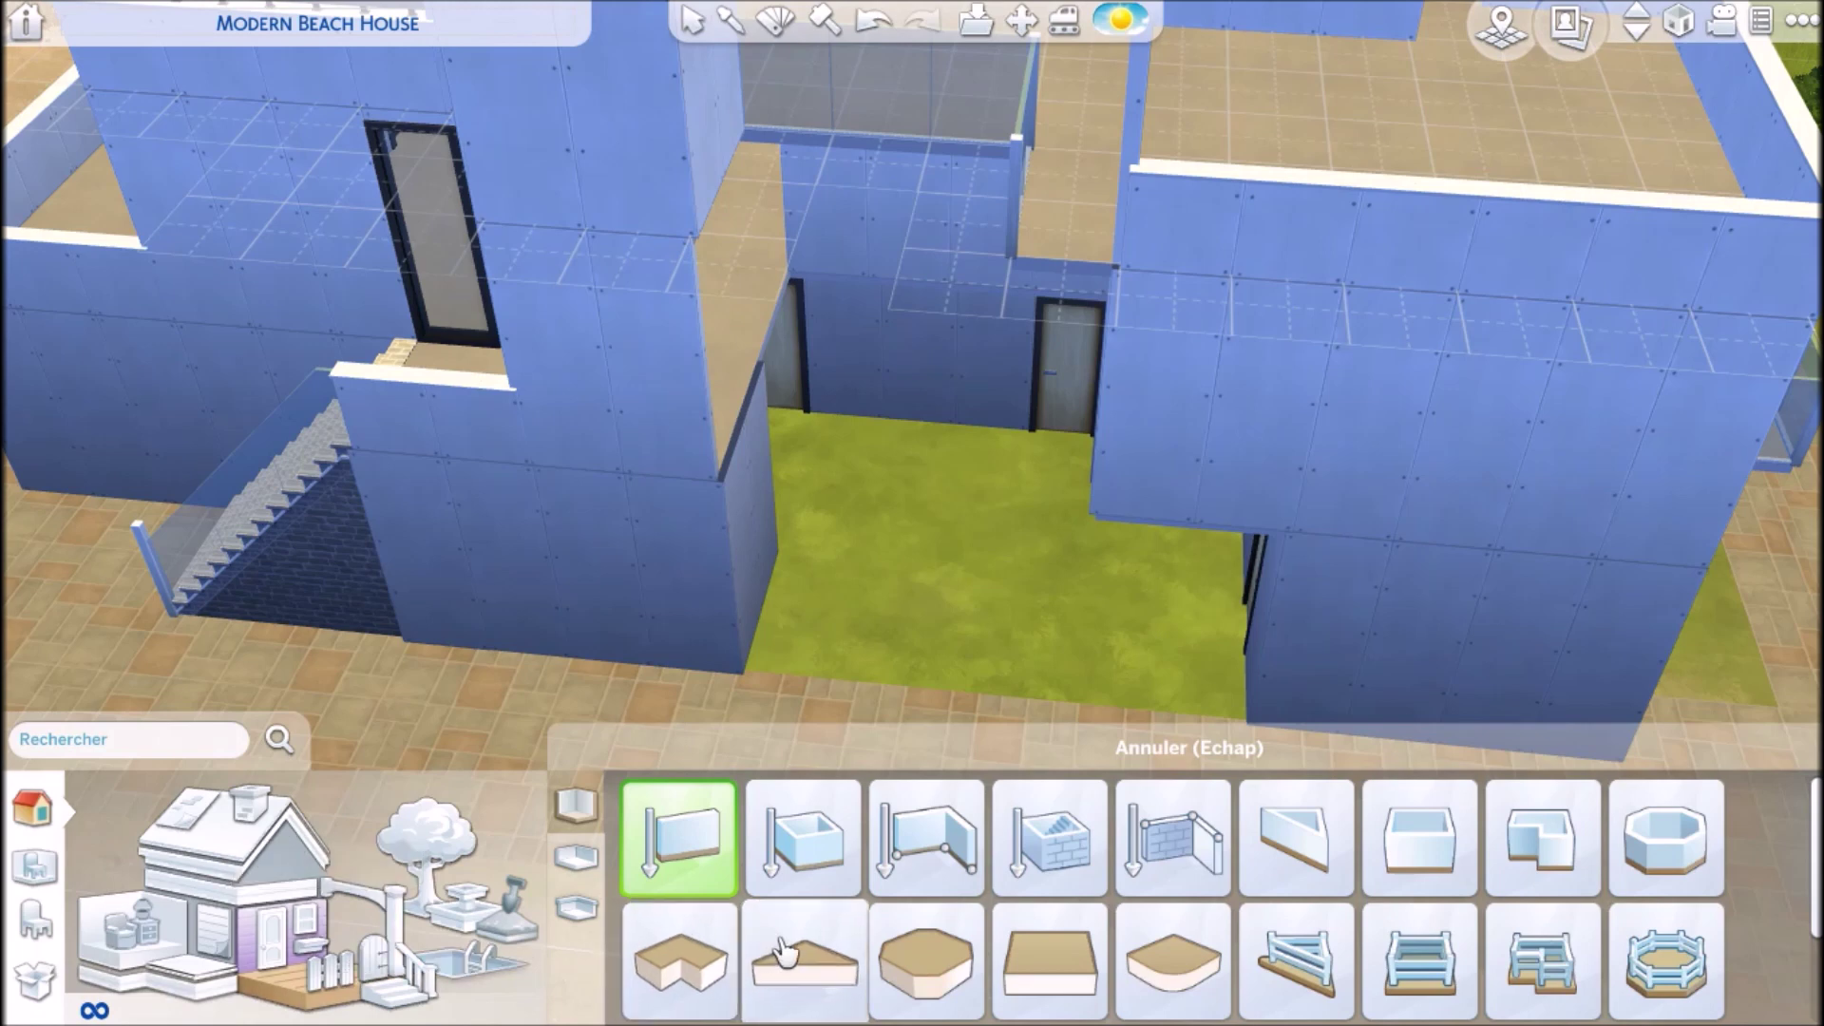
{"action": "left_click", "coordinate": [1045, 957]}
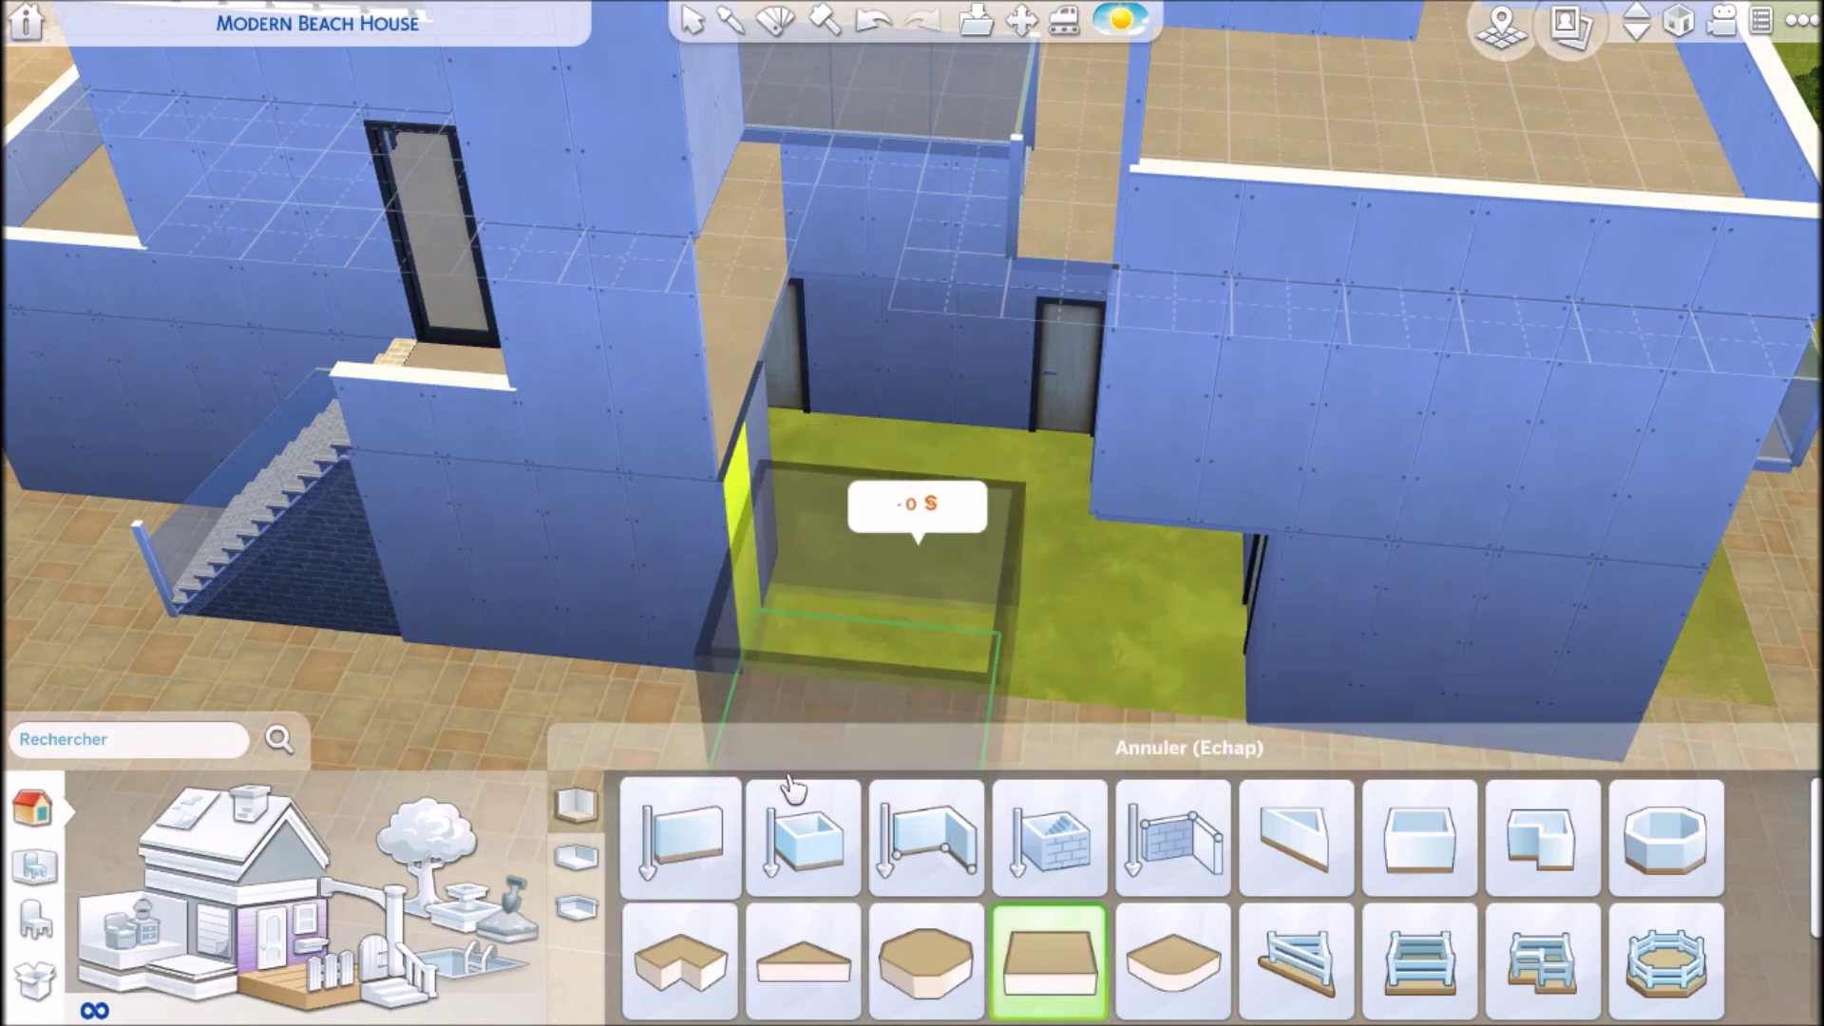
{"action": "left_click", "coordinate": [797, 846]}
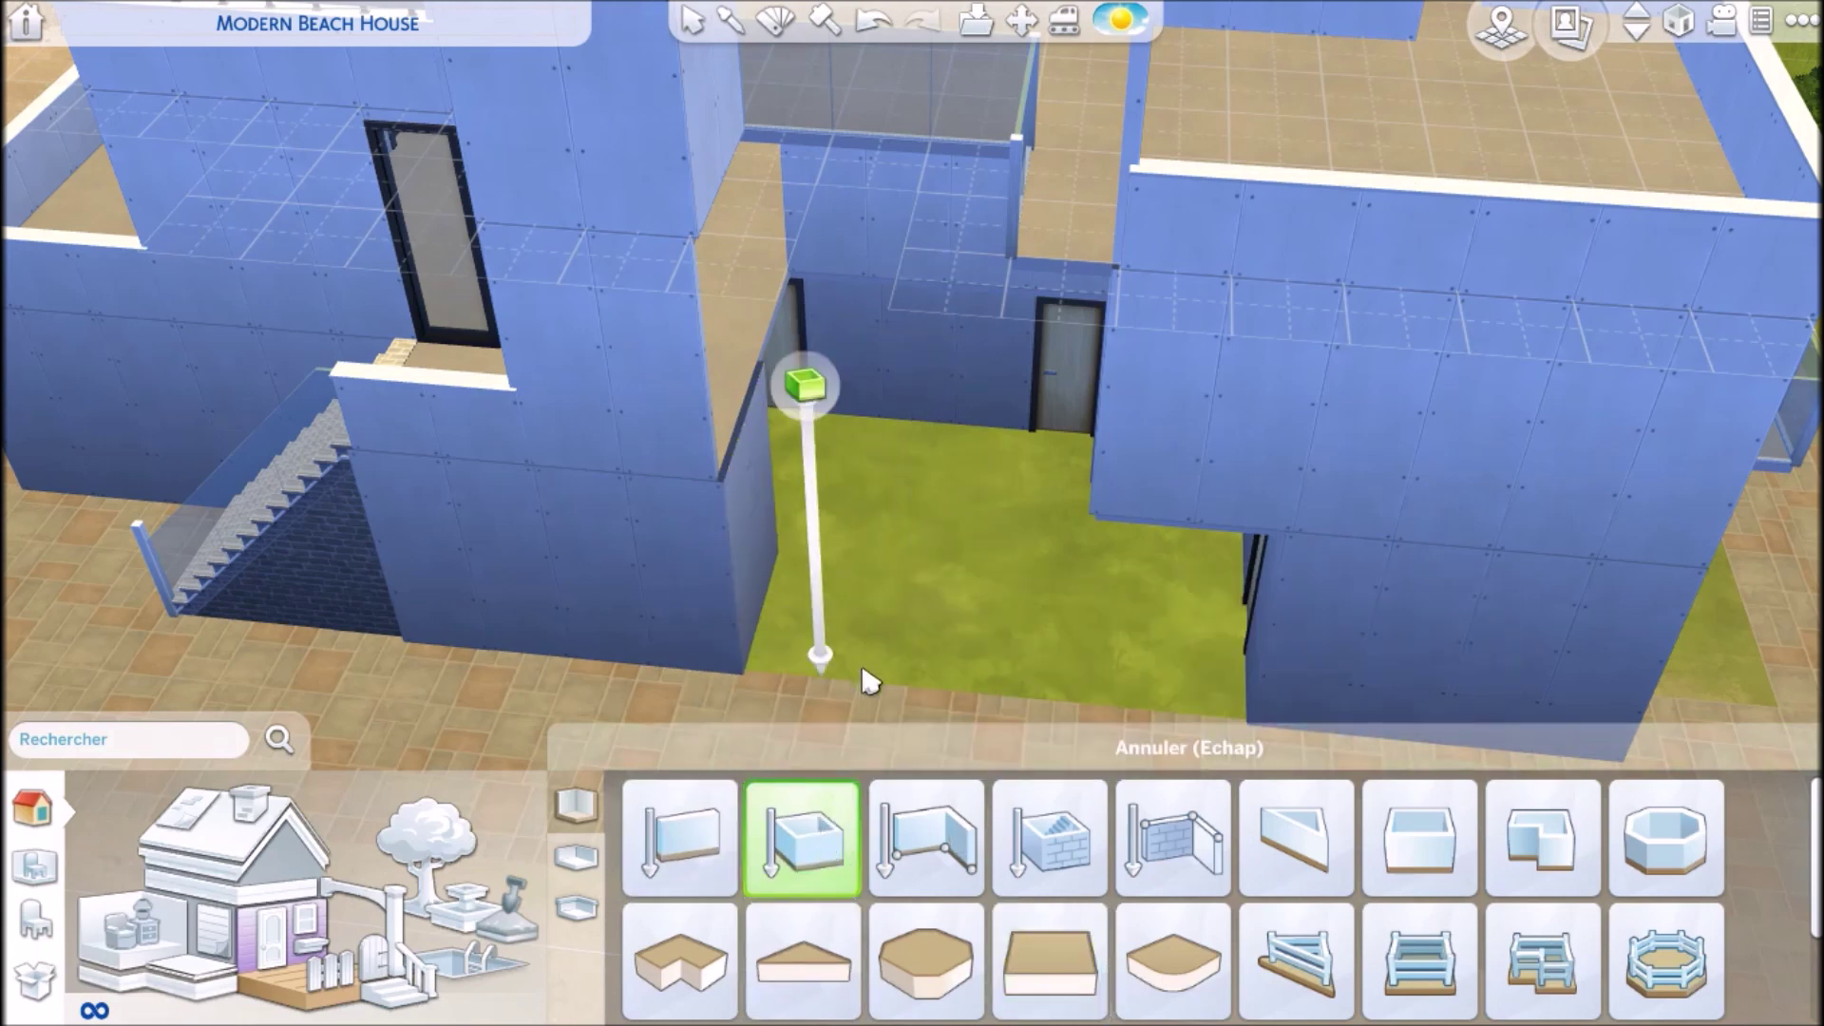
{"action": "left_click_drag", "start_coordinate": [876, 675], "coordinate": [928, 631]}
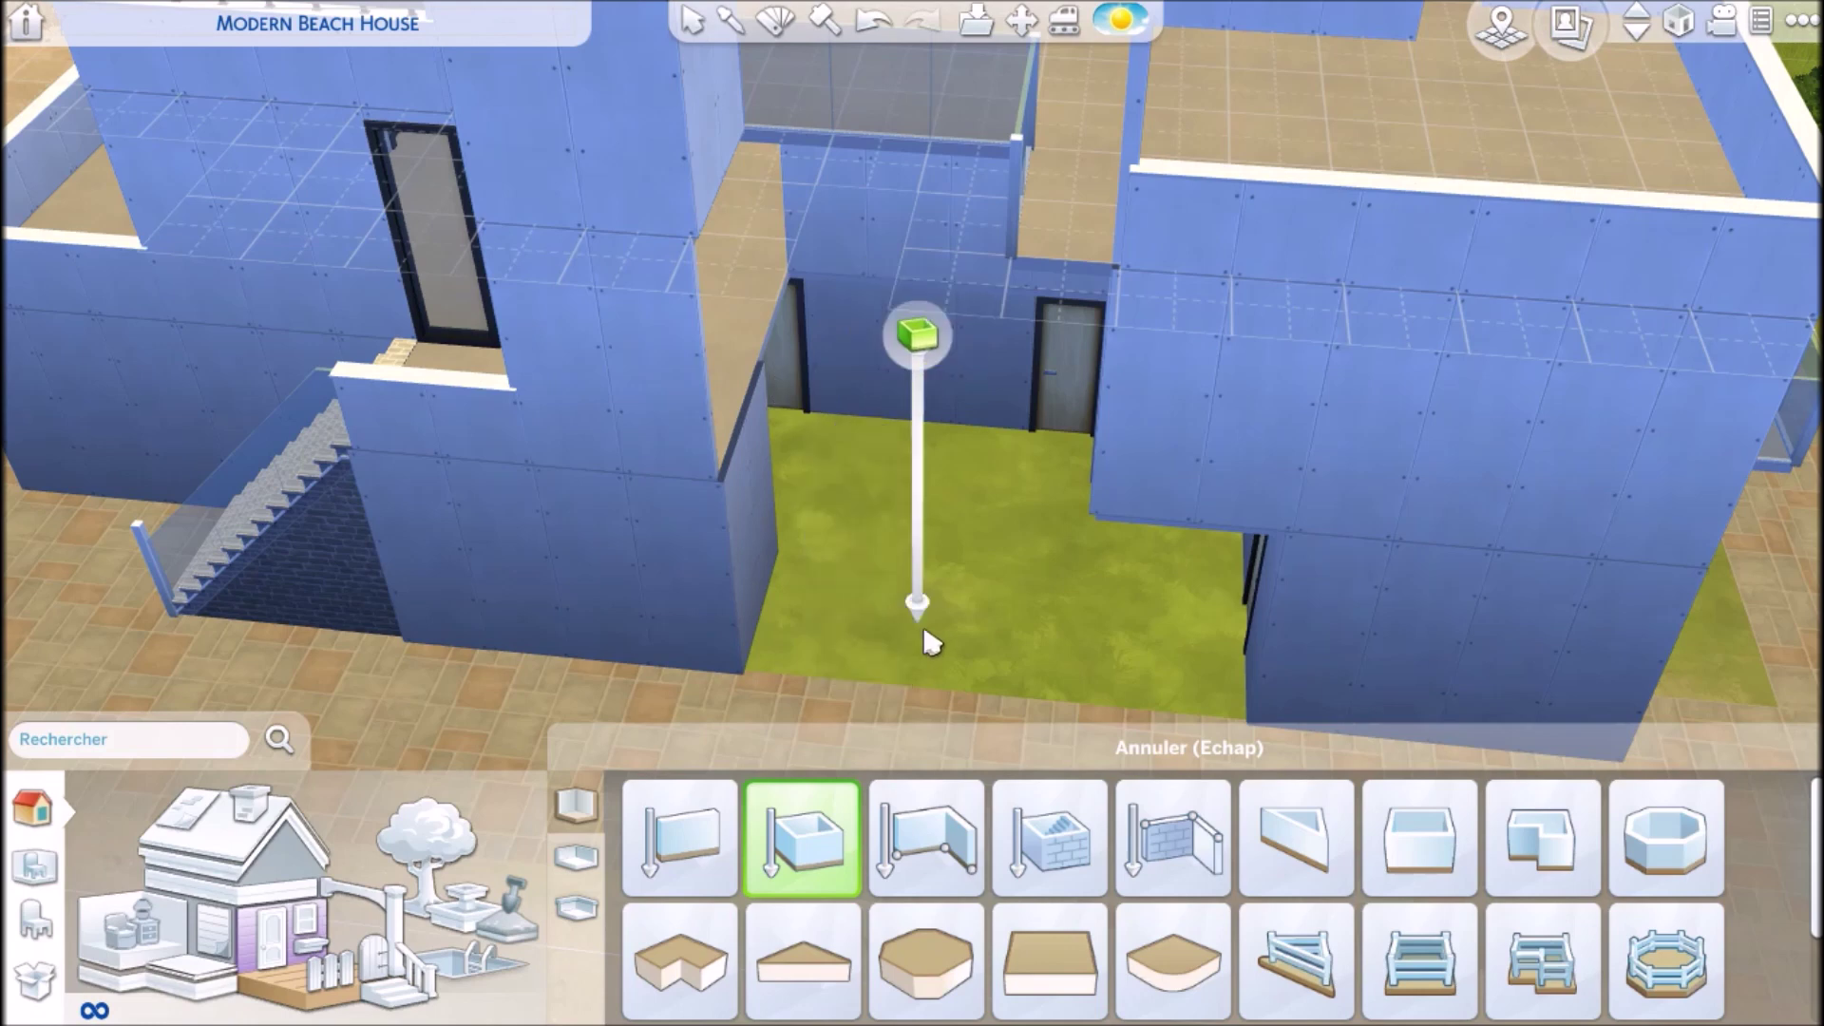
- Try to demolish the walls of the one-tile room with the sledgehammer
{"action": "left_click", "coordinate": [825, 19]}
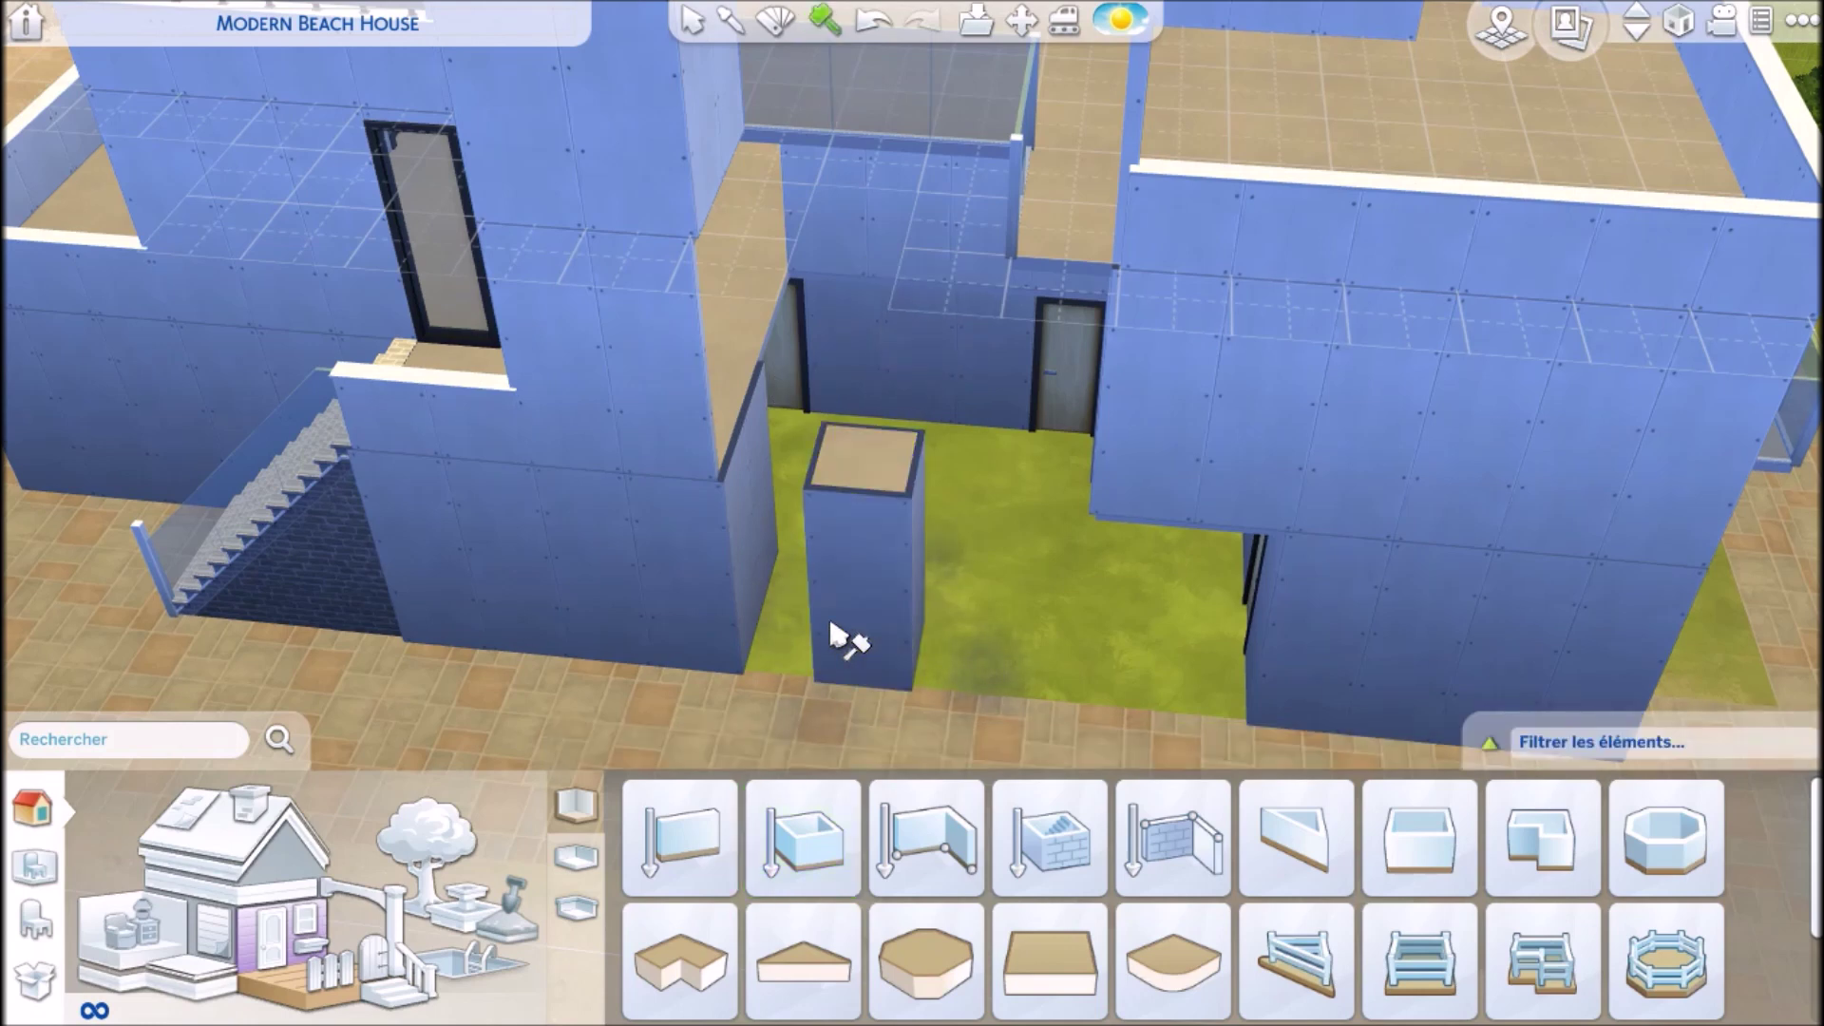
{"action": "left_click", "coordinate": [848, 625]}
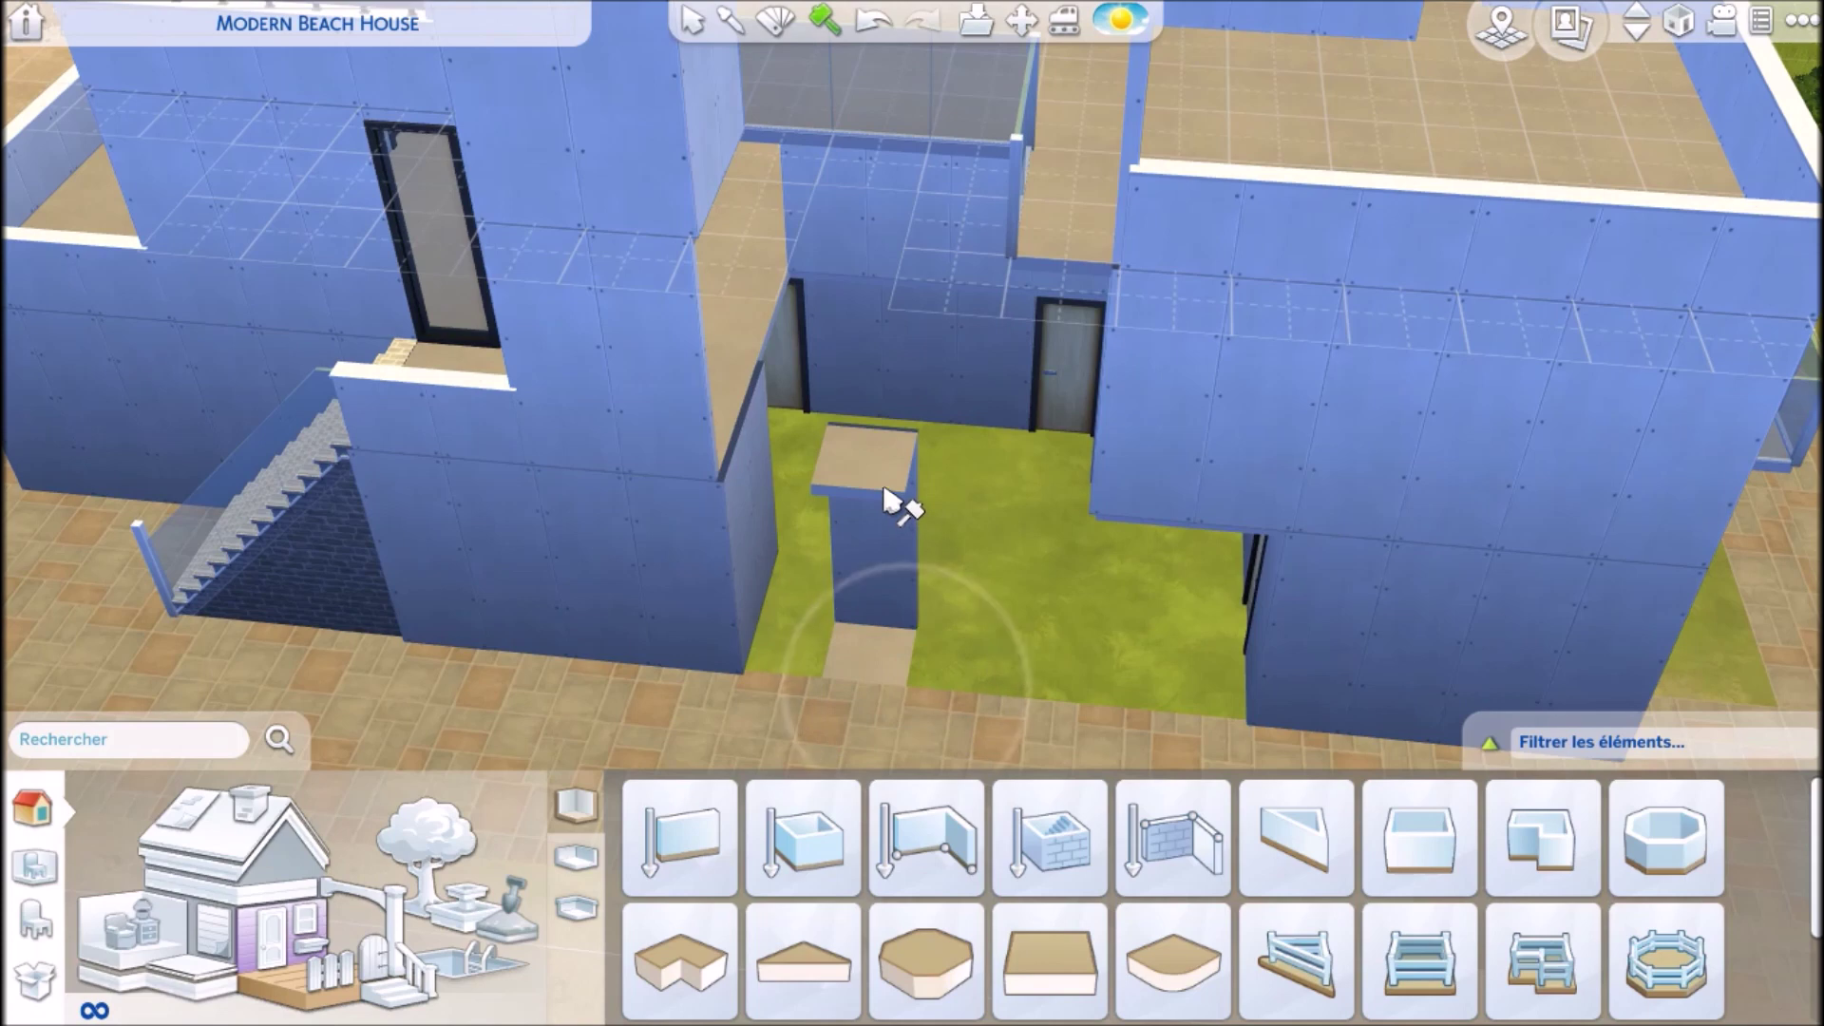
{"action": "left_click", "coordinate": [893, 553]}
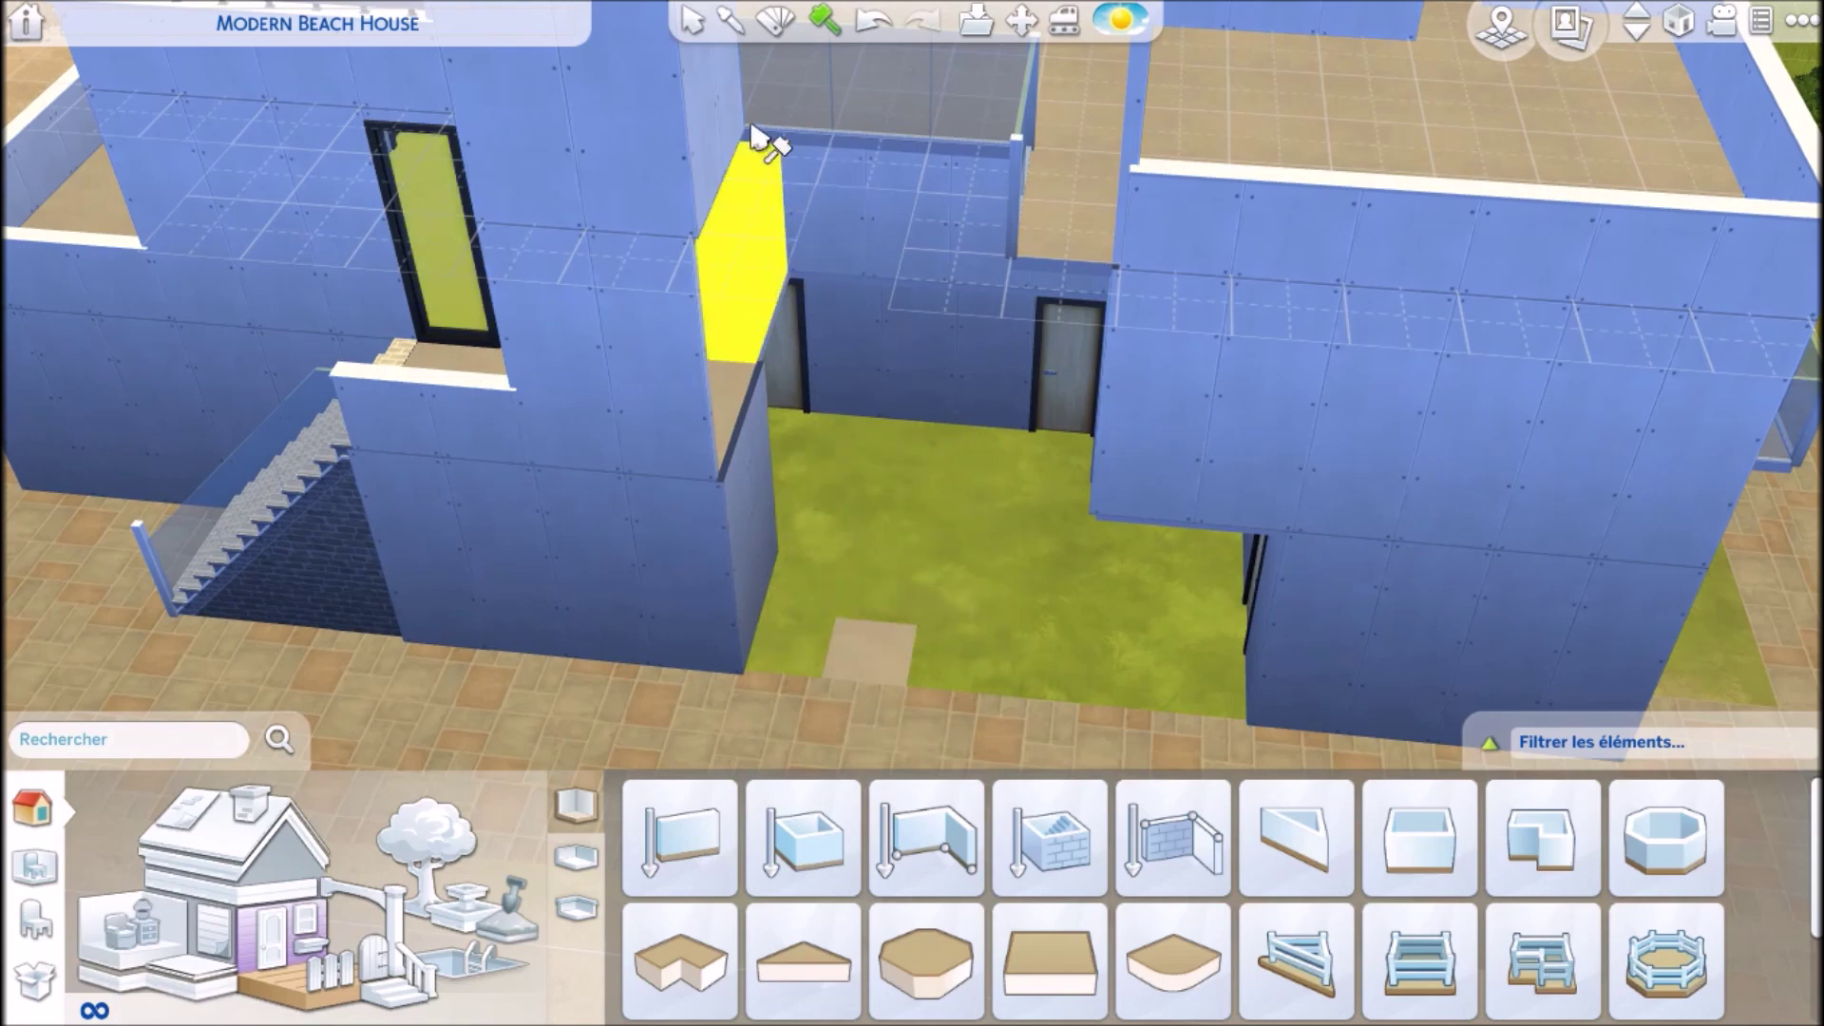
- Raise the one-tile room on a foundation and delete the room, leaving only the foundation as a landing platform
{"action": "left_click", "coordinate": [692, 20]}
{"action": "left_click", "coordinate": [888, 605]}
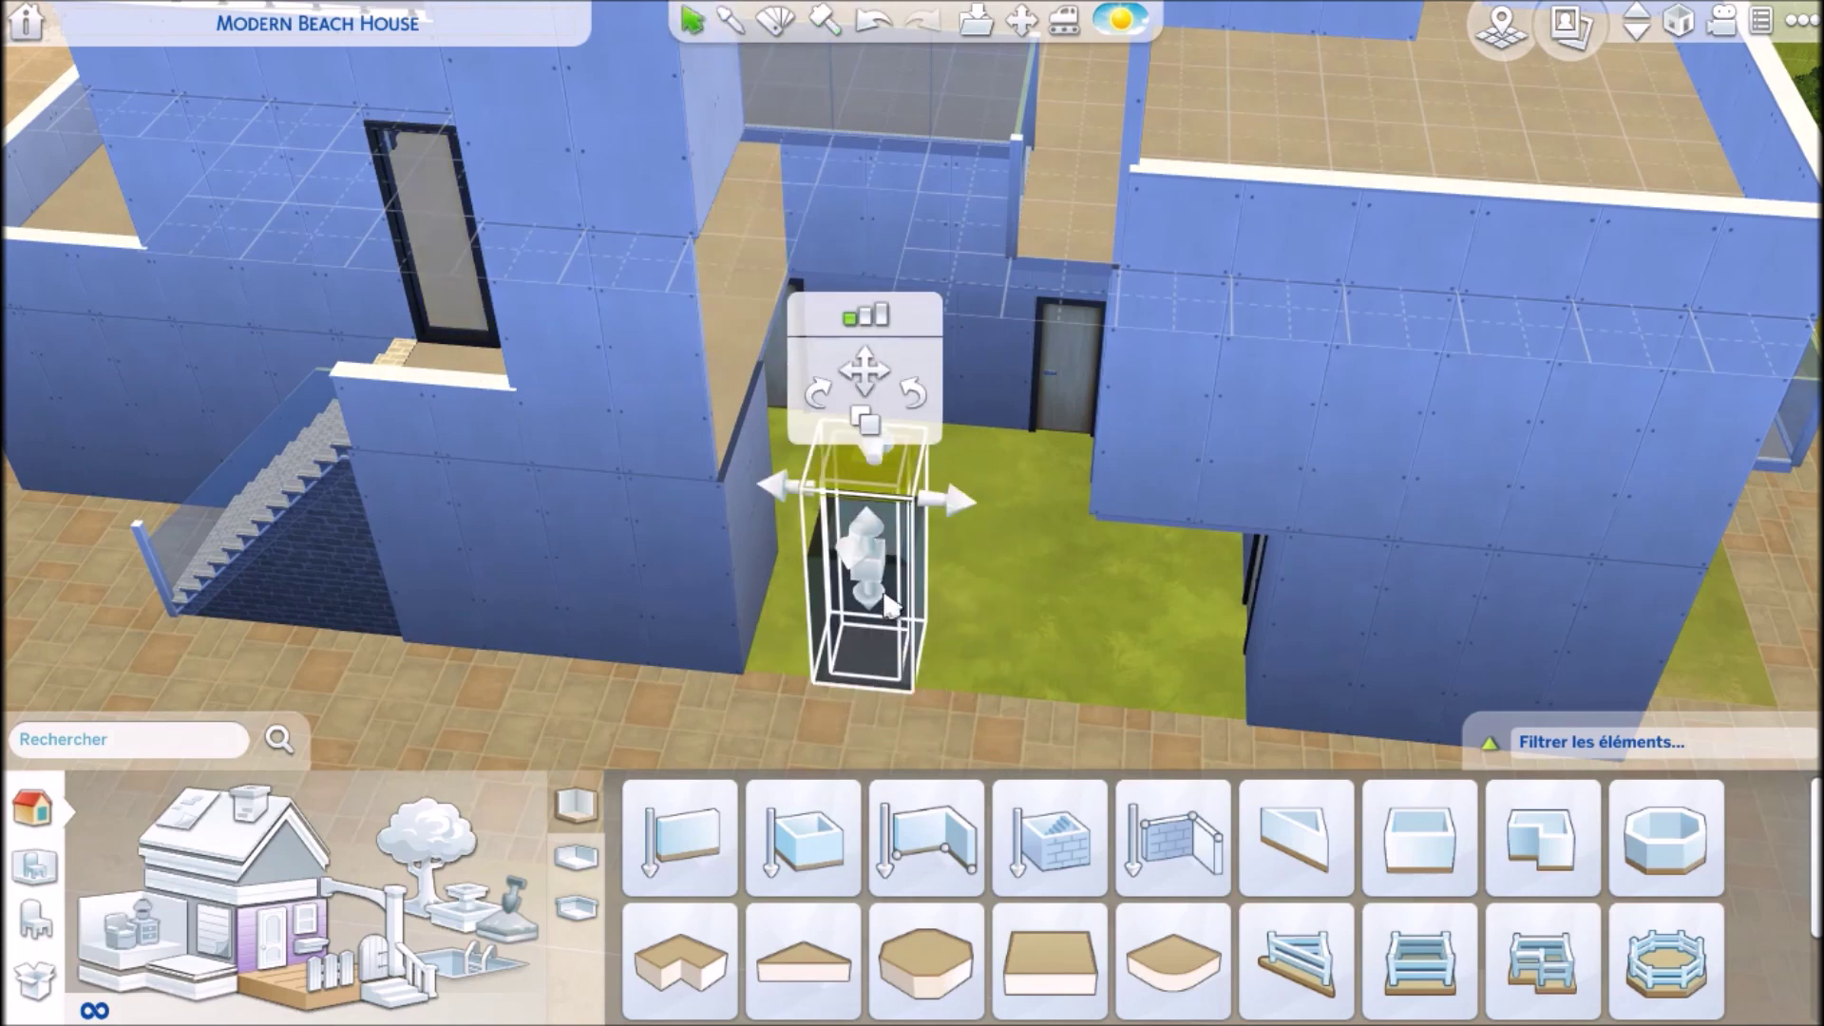
{"action": "left_click", "coordinate": [878, 575]}
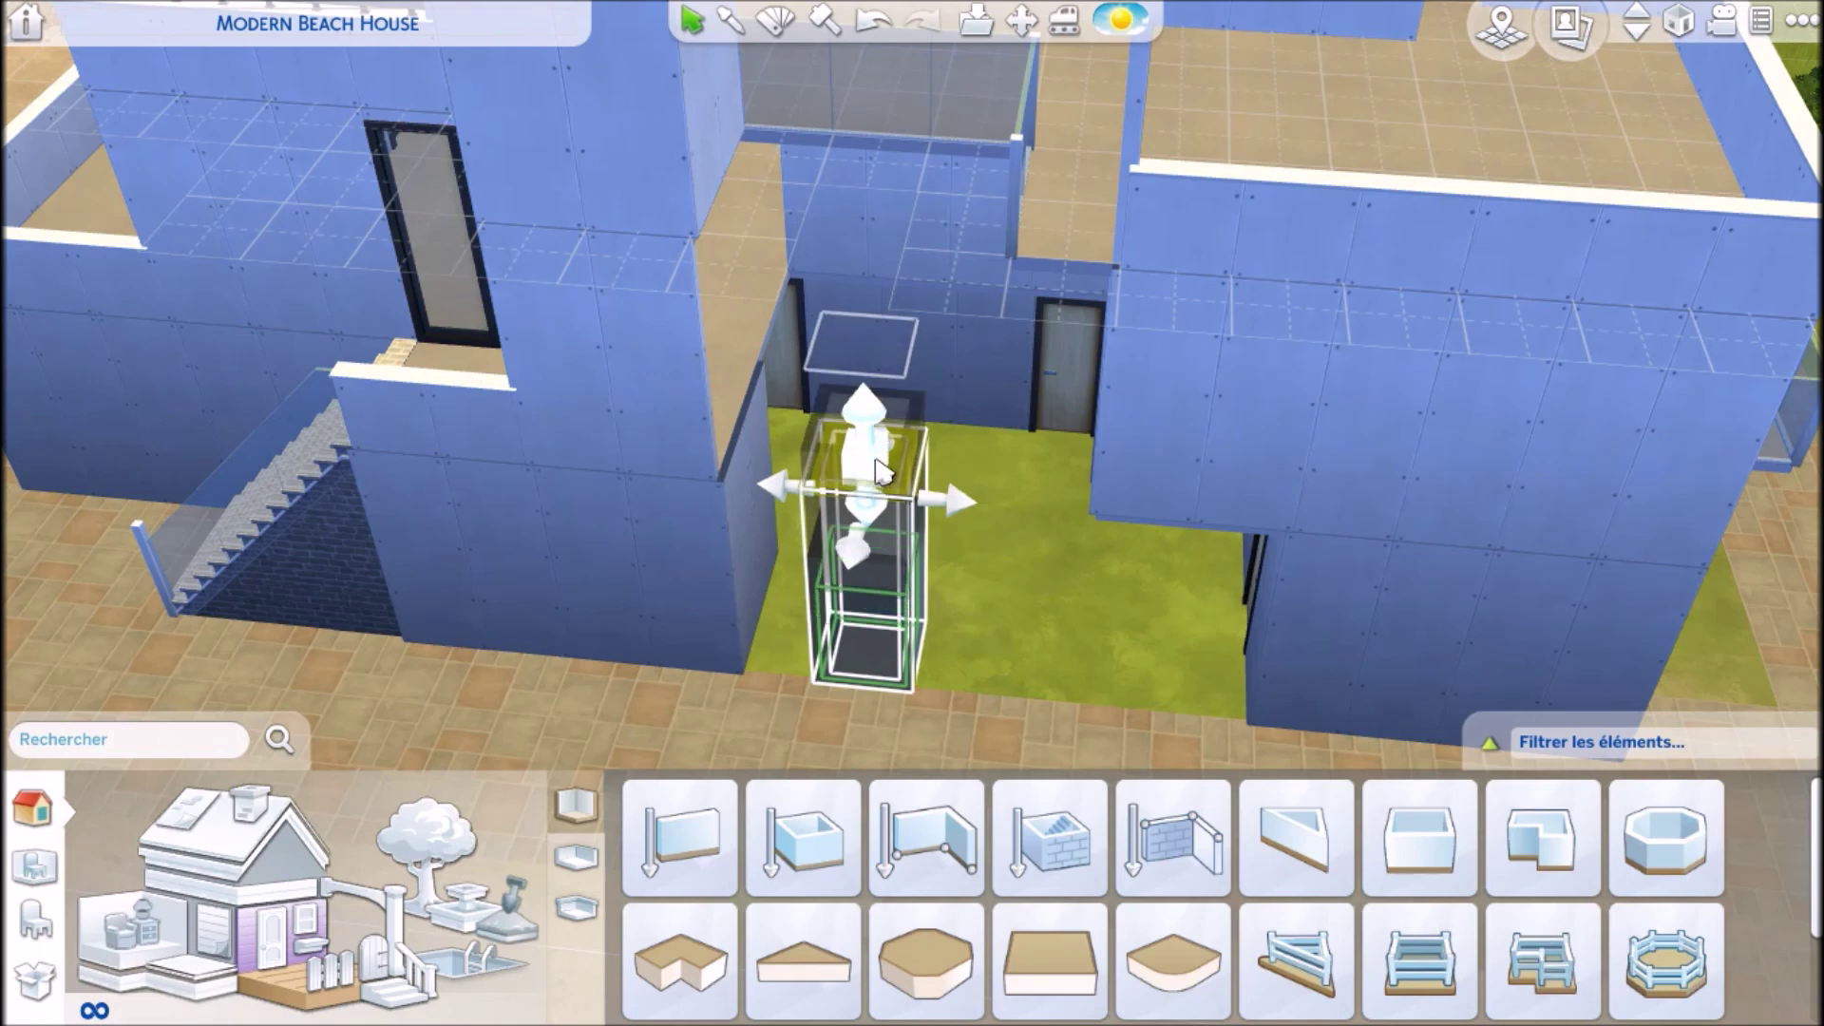
{"action": "left_click", "coordinate": [872, 380]}
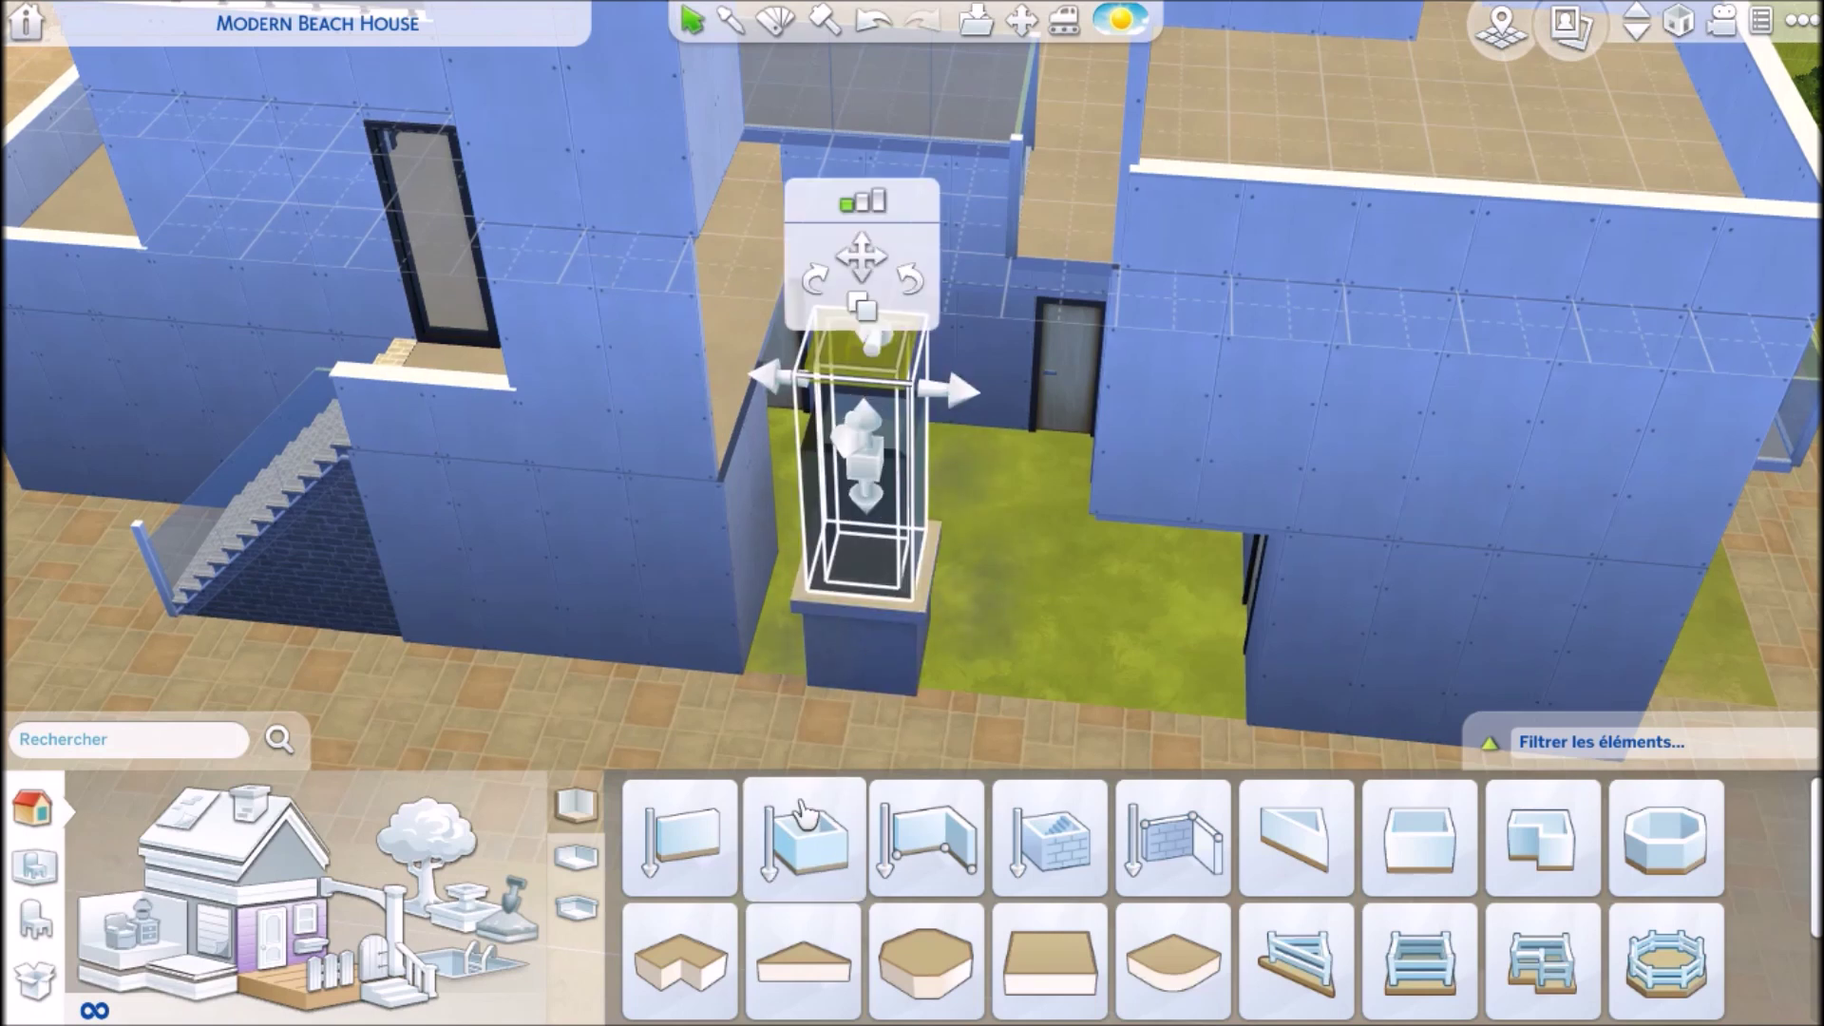
{"action": "key", "text": "Delete"}
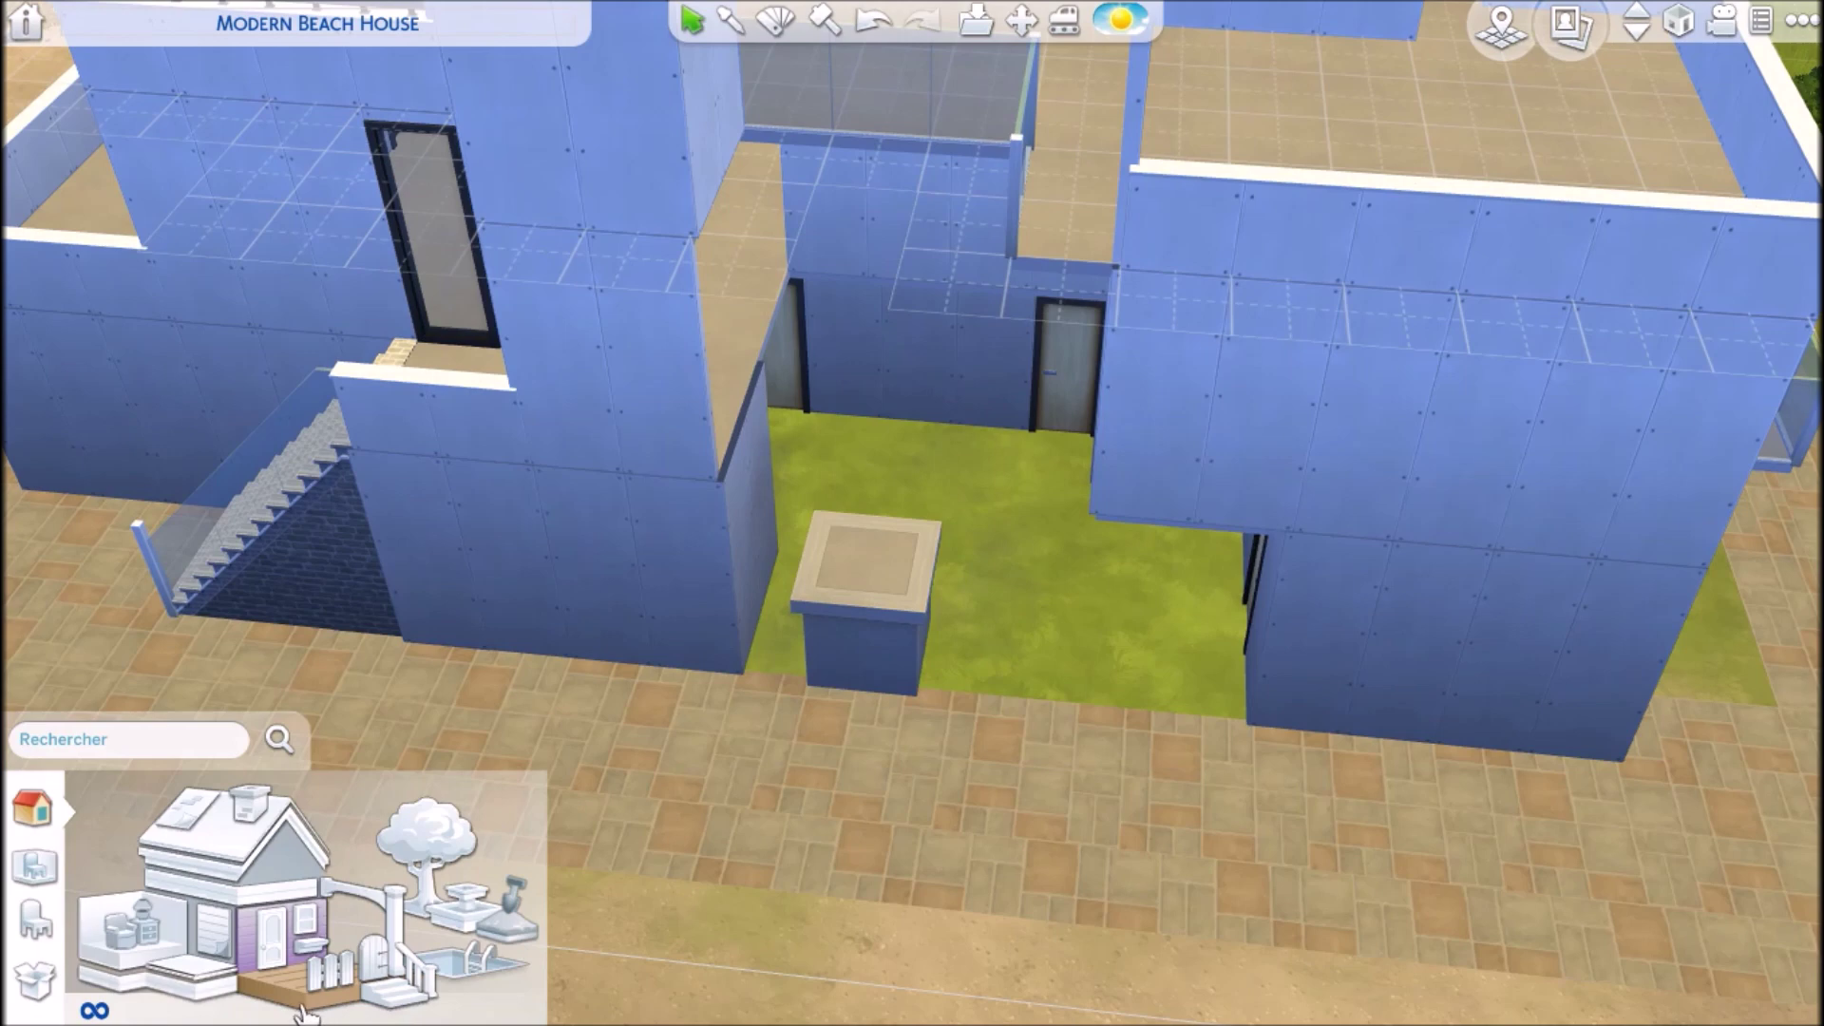
- Apply the plain white foundation covering to the sides of the landing platform
{"action": "left_click", "coordinate": [221, 1005]}
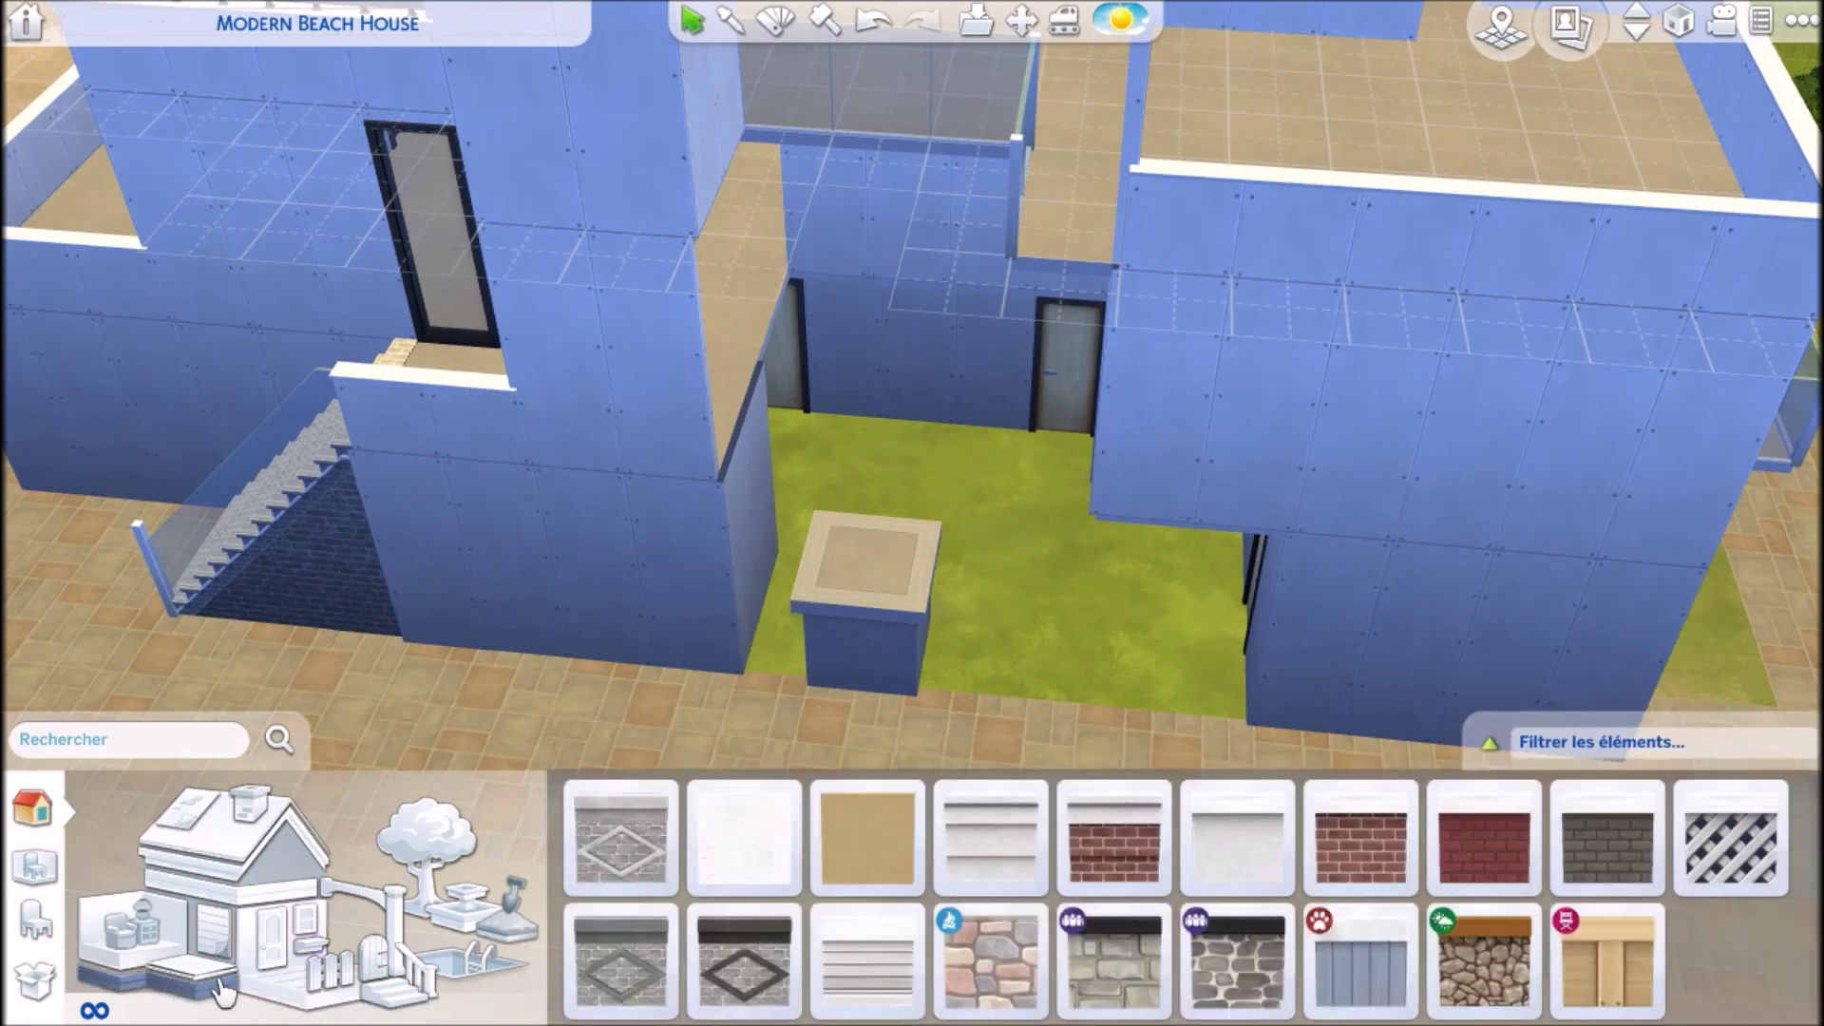
{"action": "left_click", "coordinate": [743, 838]}
{"action": "left_click", "coordinate": [879, 655]}
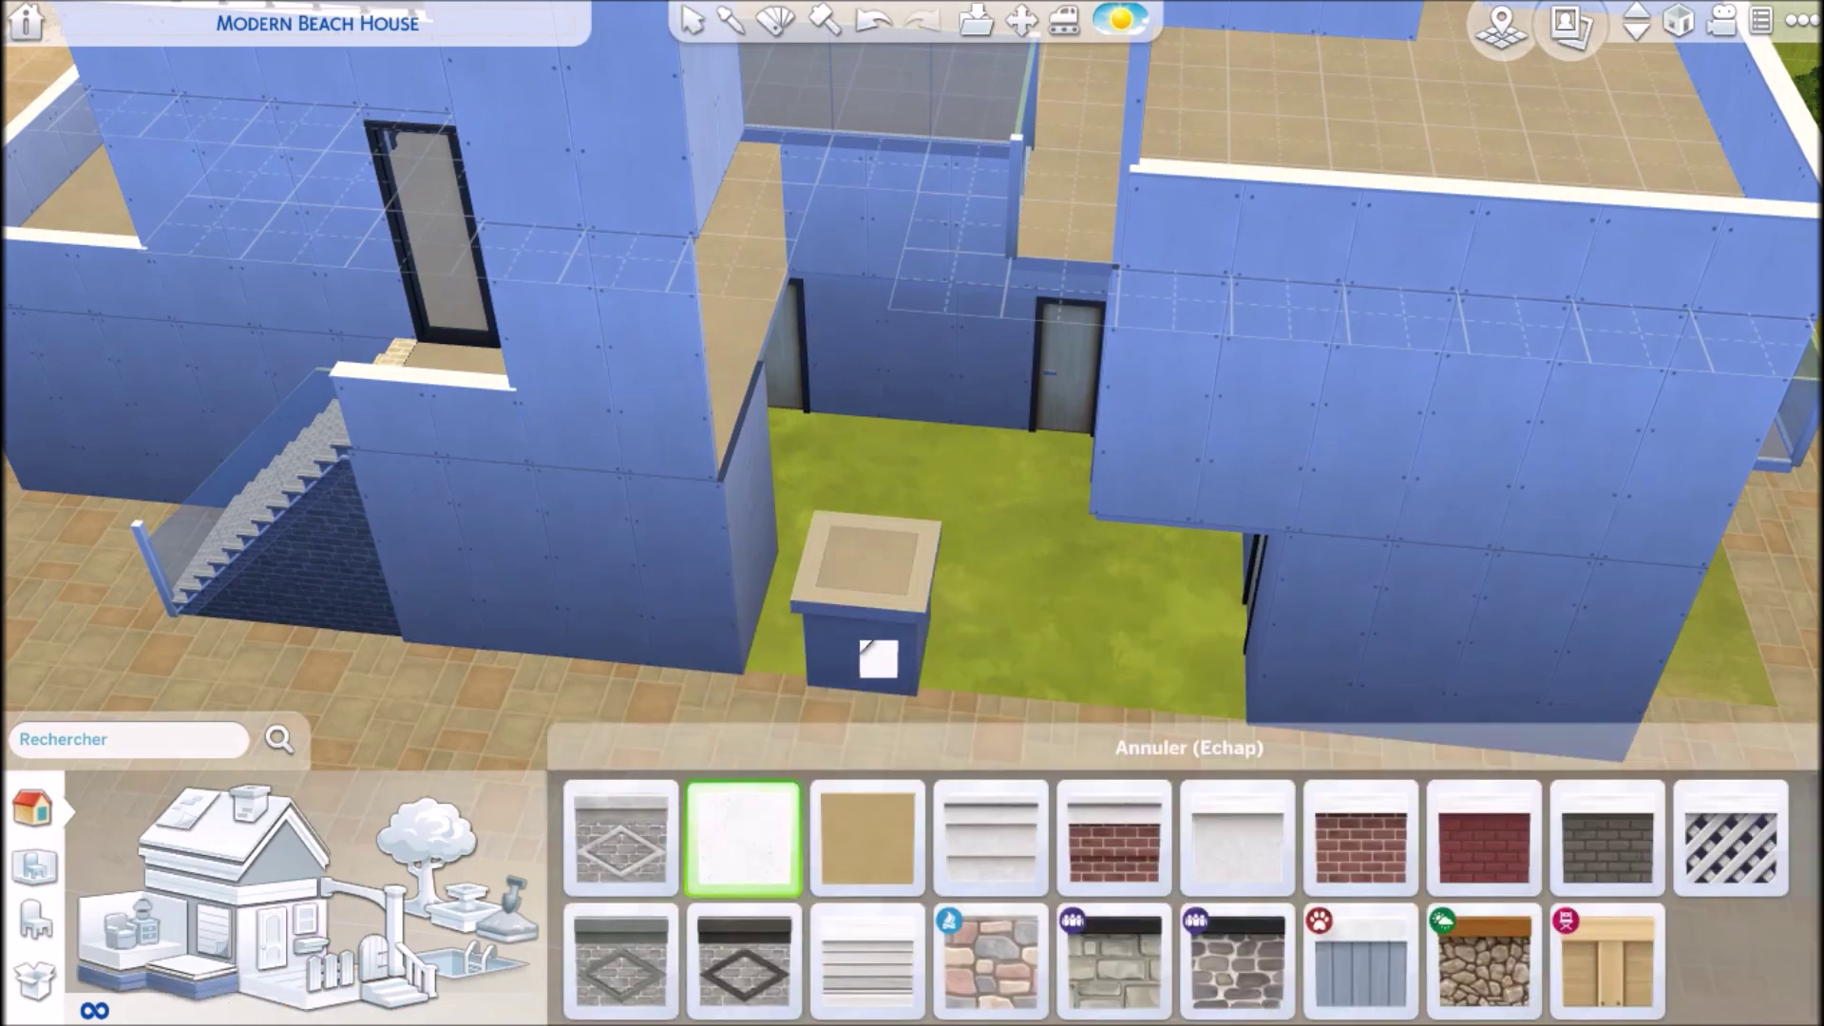
{"action": "left_click_drag", "start_coordinate": [879, 656], "coordinate": [879, 703]}
- Place grey open-riser stairs between the upper floor and the landing platform, and extend the platform to two tiles long
{"action": "left_click", "coordinate": [399, 997]}
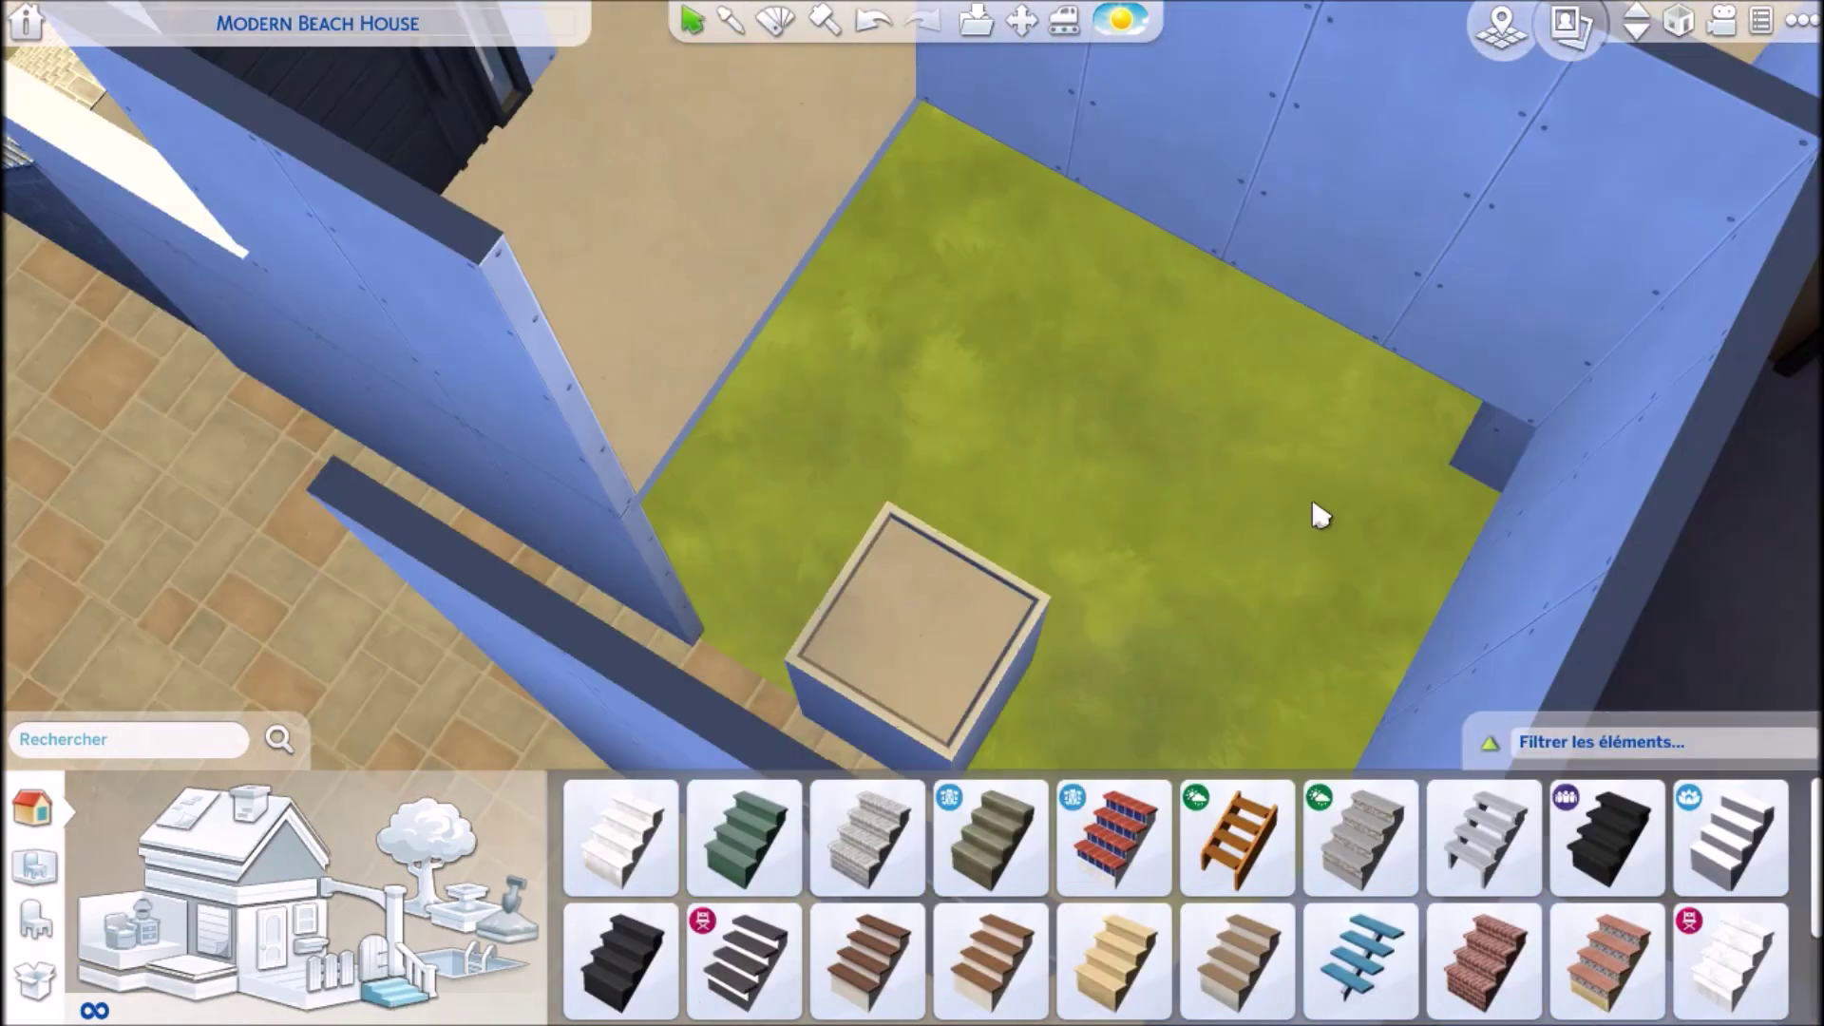
{"action": "left_click", "coordinate": [1484, 836]}
{"action": "left_click", "coordinate": [670, 462]}
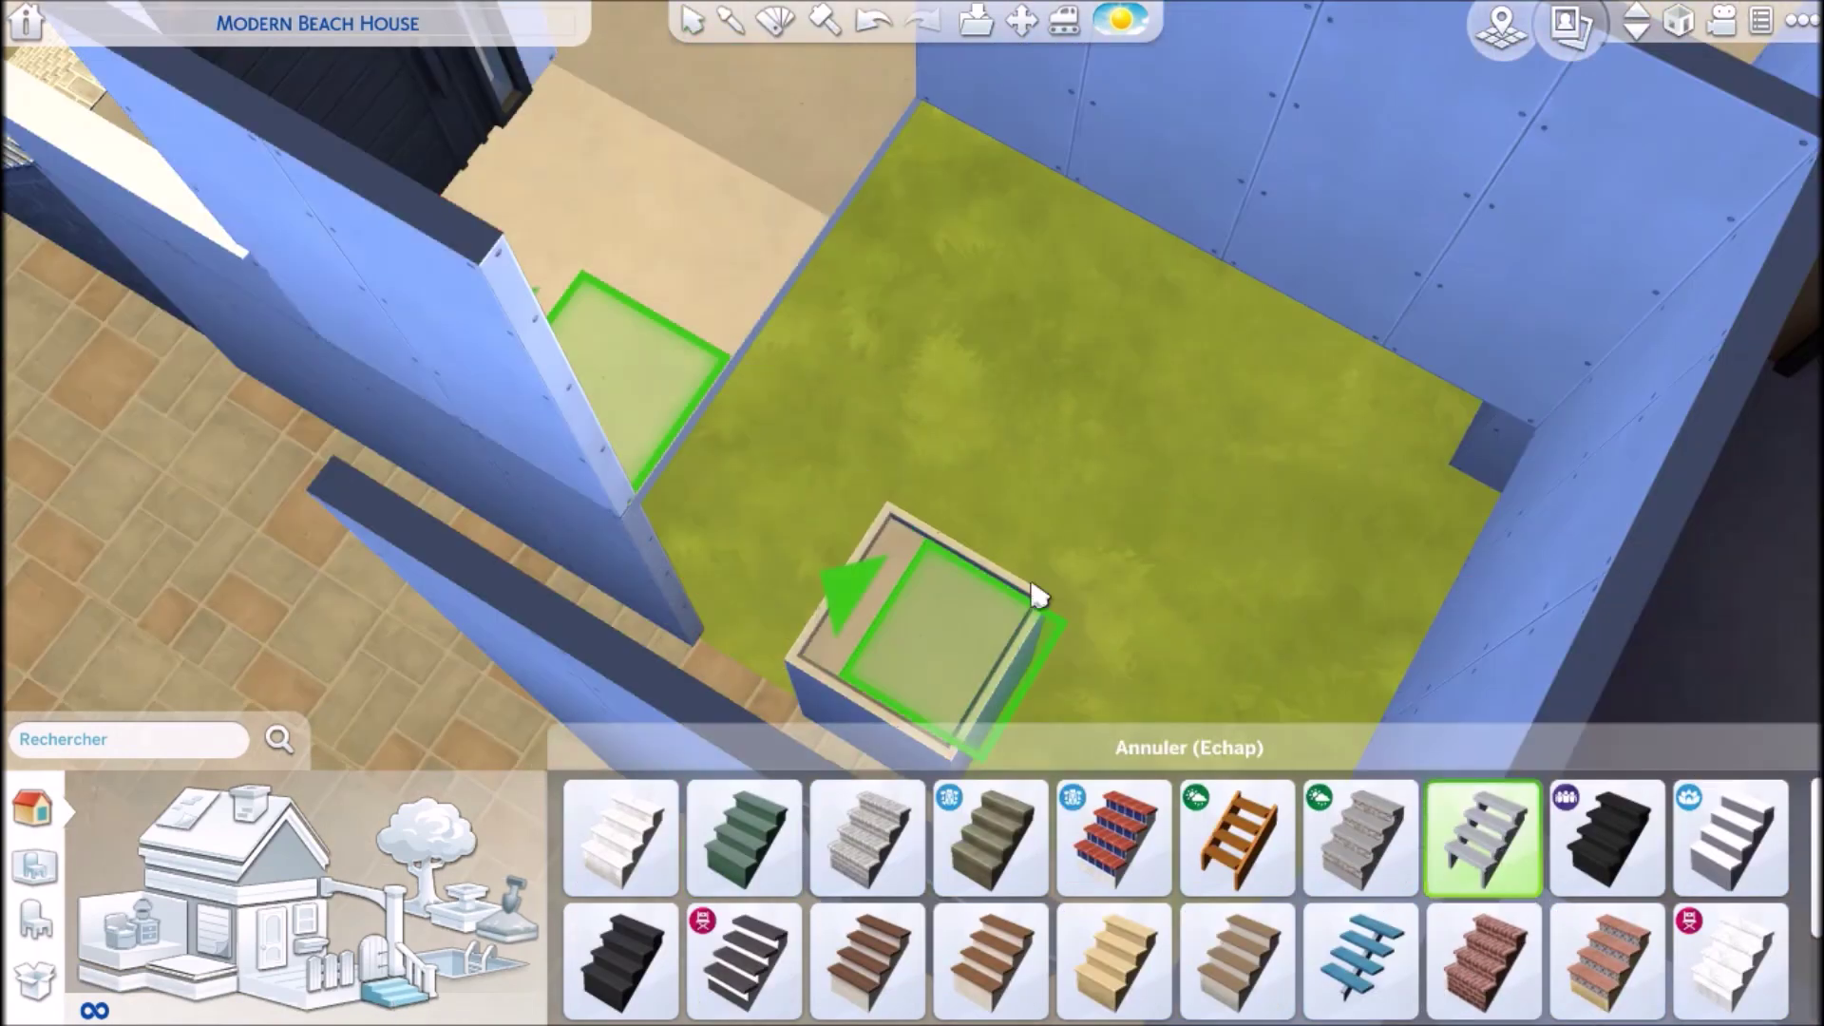
{"action": "left_click", "coordinate": [1011, 623]}
{"action": "left_click_drag", "start_coordinate": [1094, 608], "coordinate": [1249, 648]}
- Copy the open-riser stairs and place a second flight at a right angle, from the platform's far end down to the grass
{"action": "left_click", "coordinate": [731, 19]}
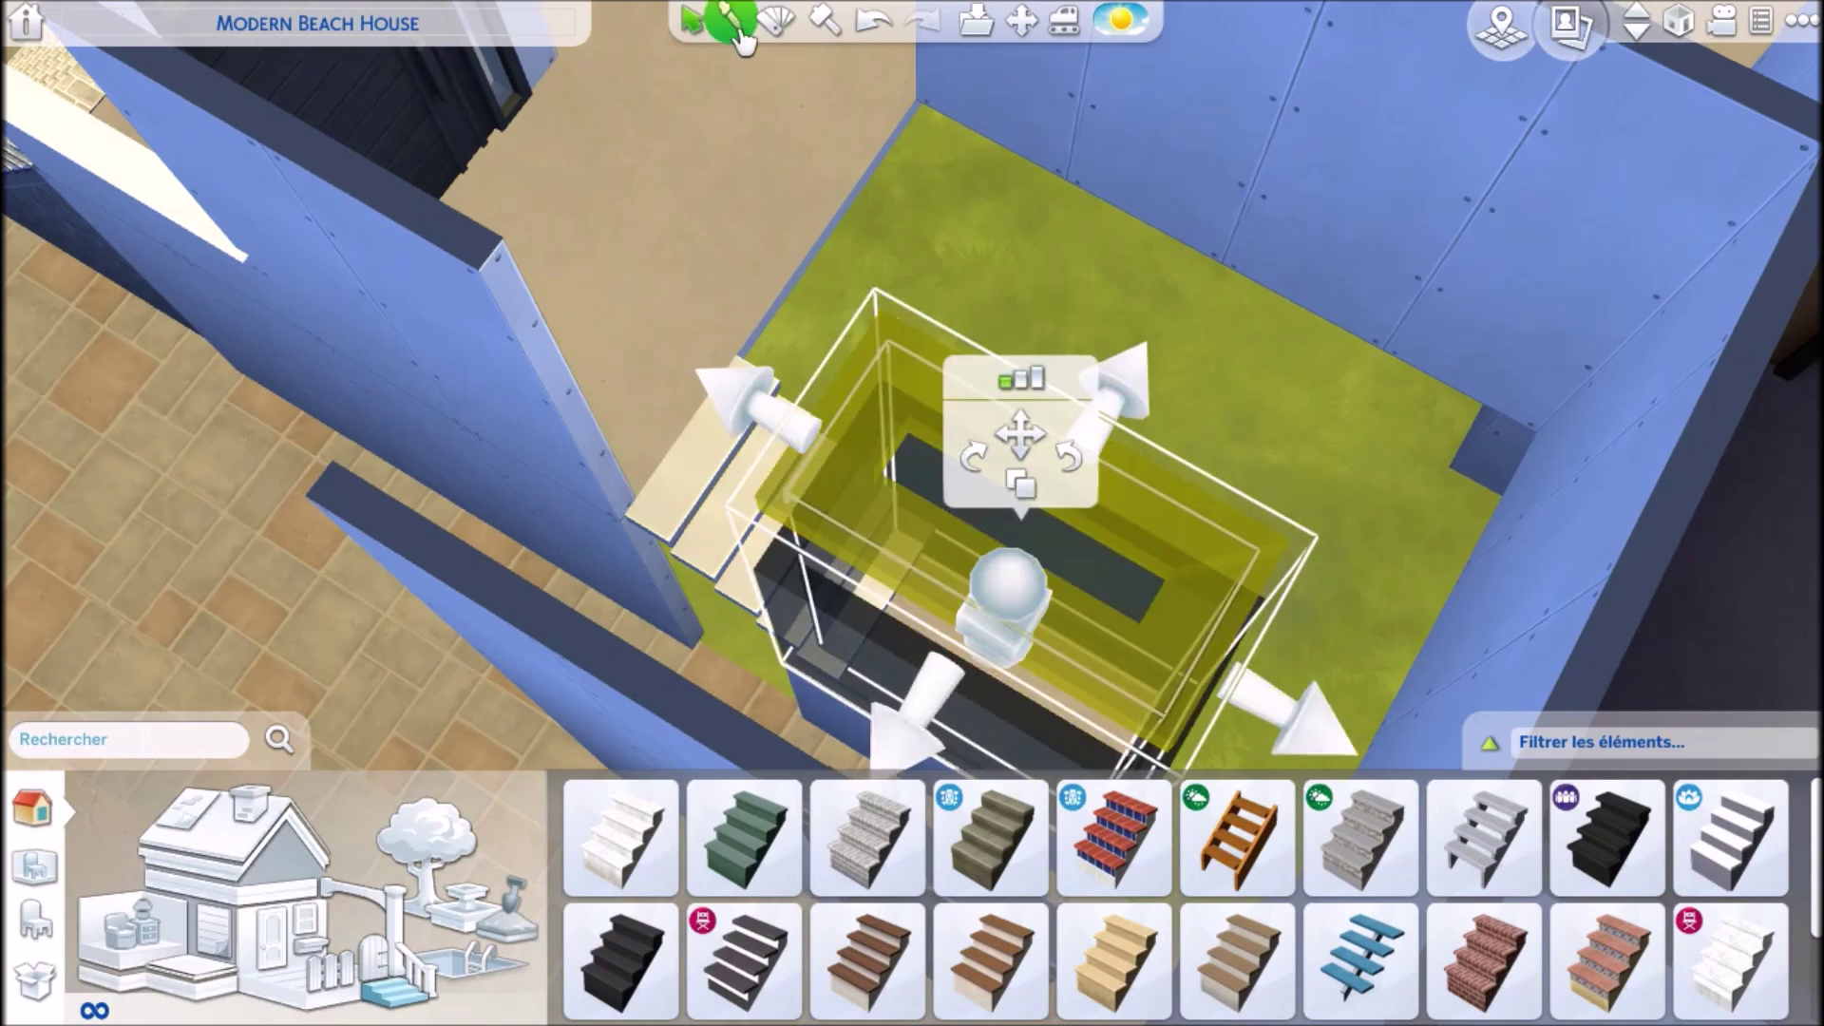
{"action": "left_click", "coordinate": [1087, 615]}
{"action": "key", "text": "comma"}
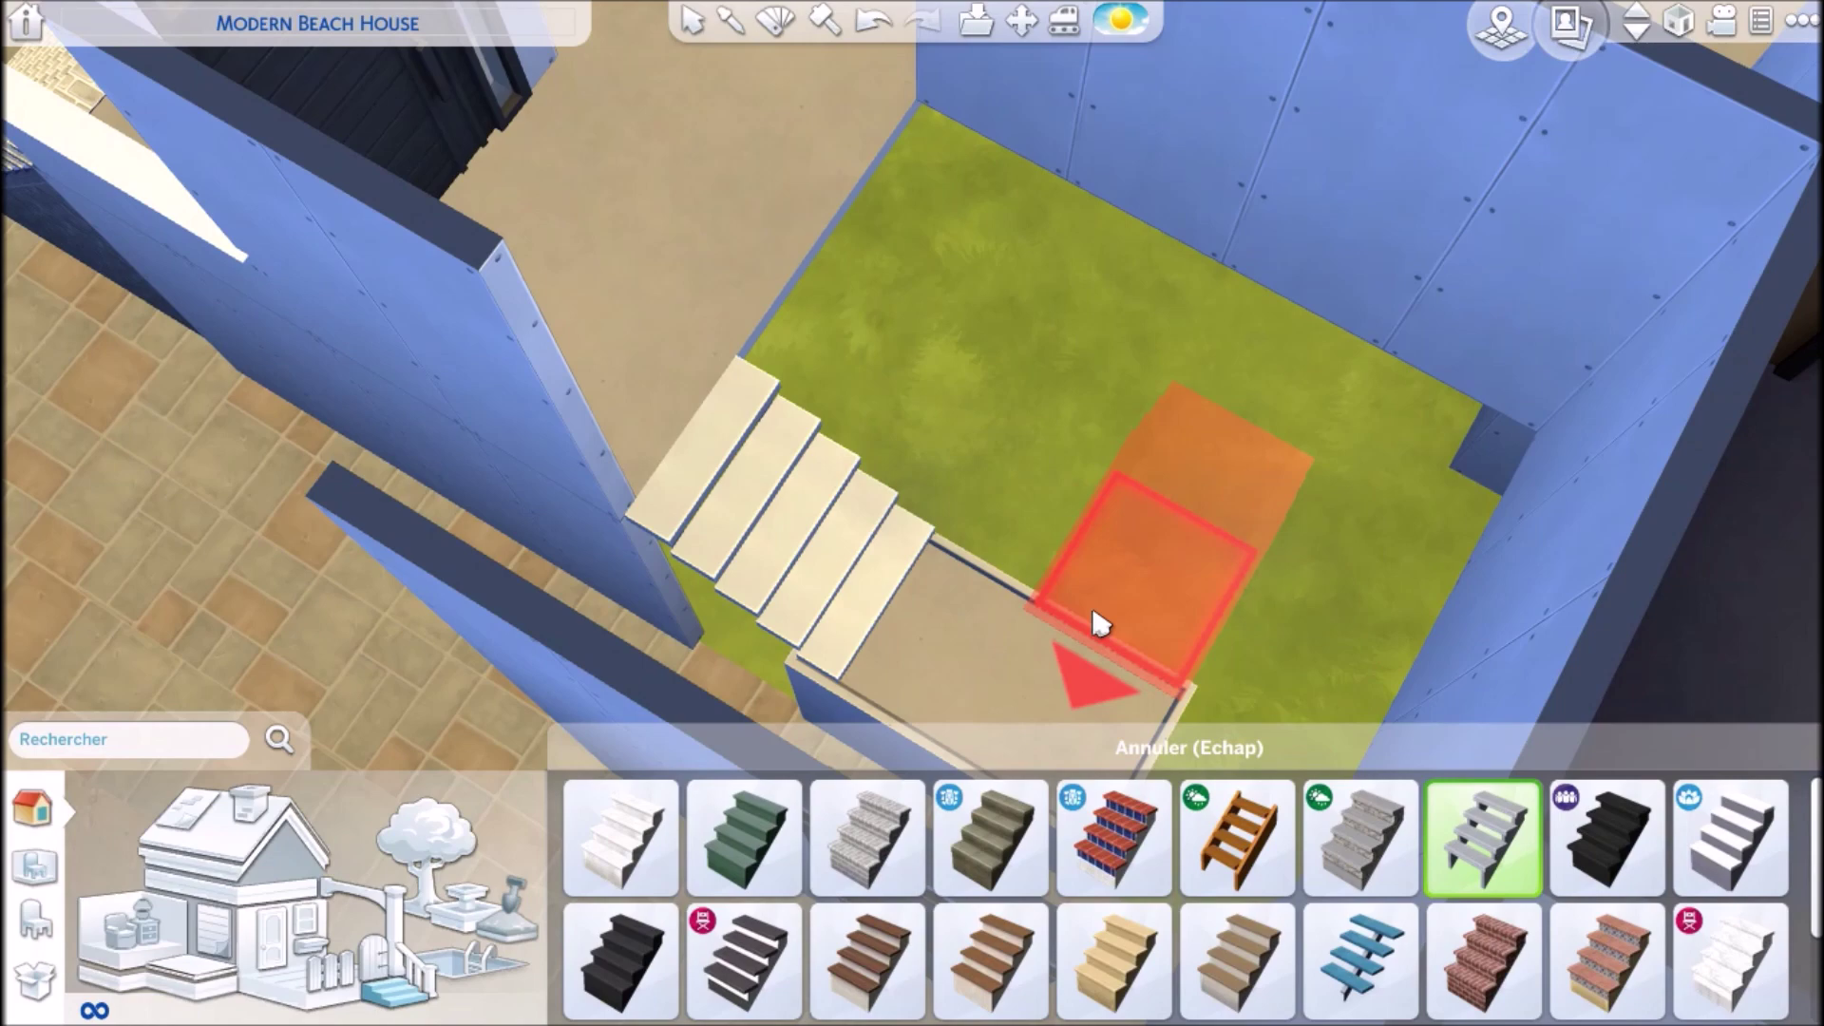
{"action": "left_click", "coordinate": [1051, 703]}
{"action": "key", "text": "Escape"}
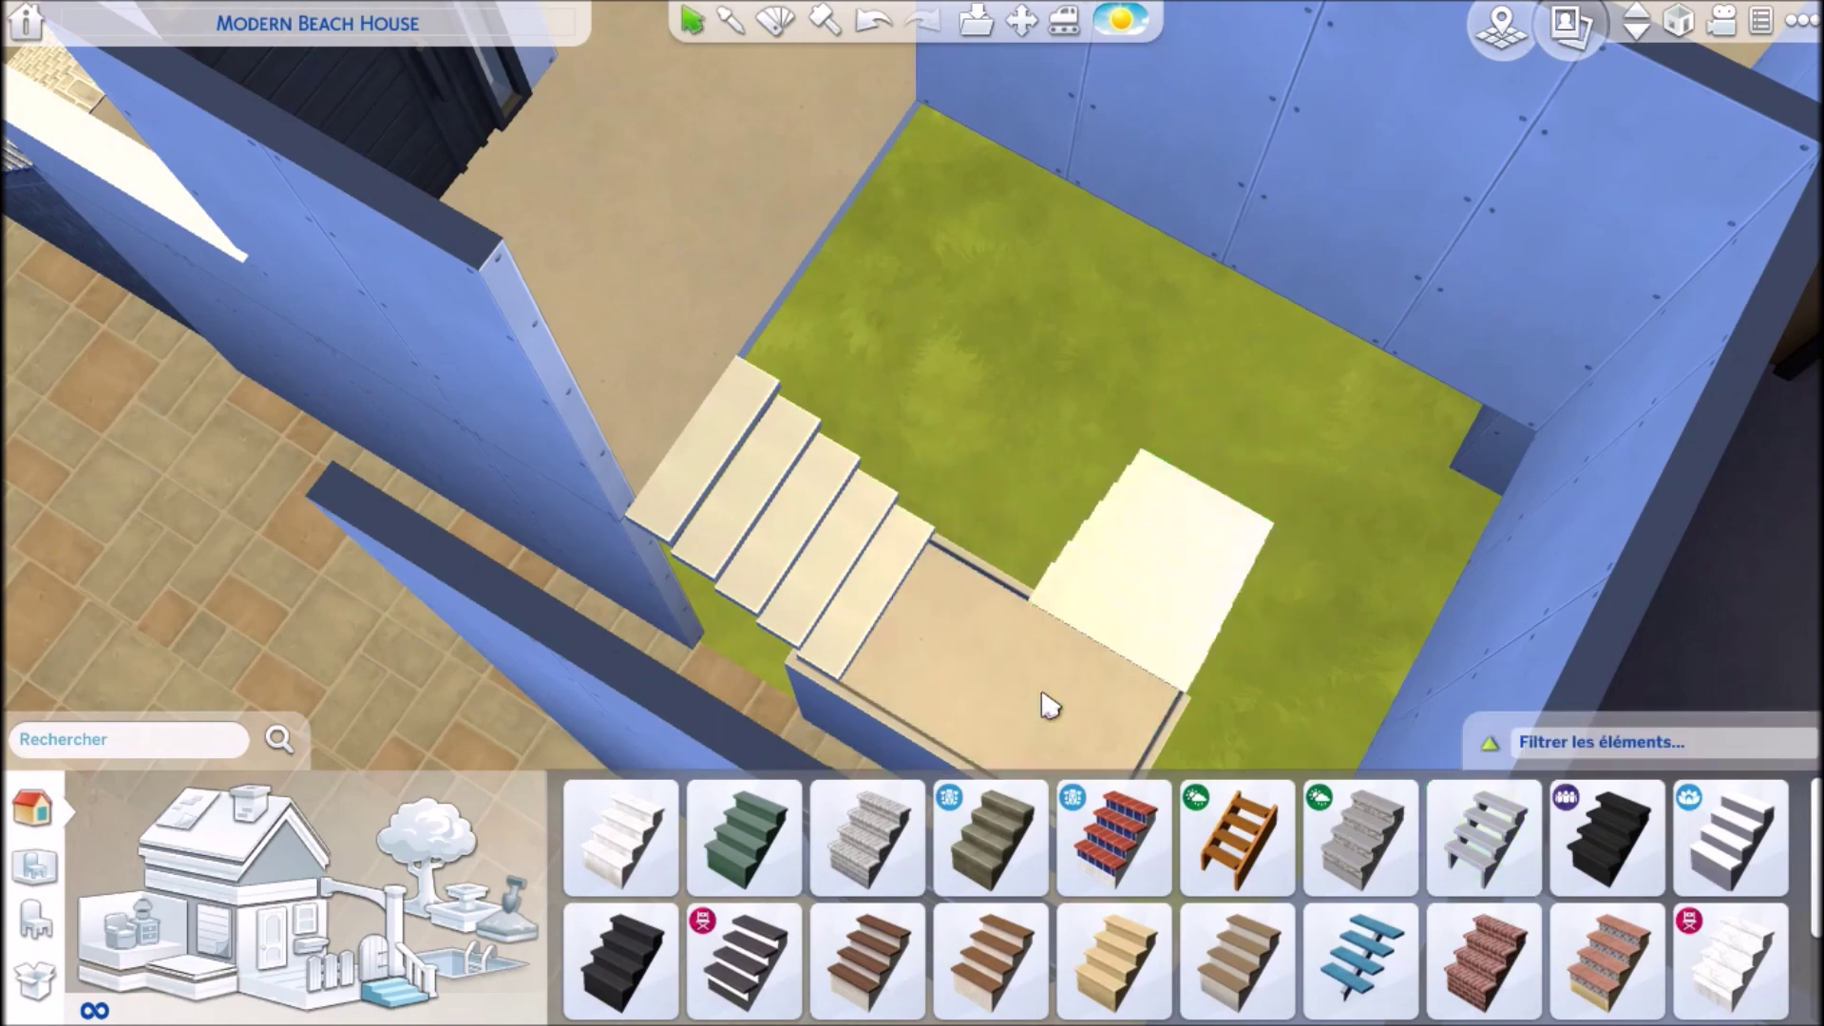
- Fence the landing platform's open edges with the glass panel fence, leaving both stair openings free
{"action": "key", "text": "period"}
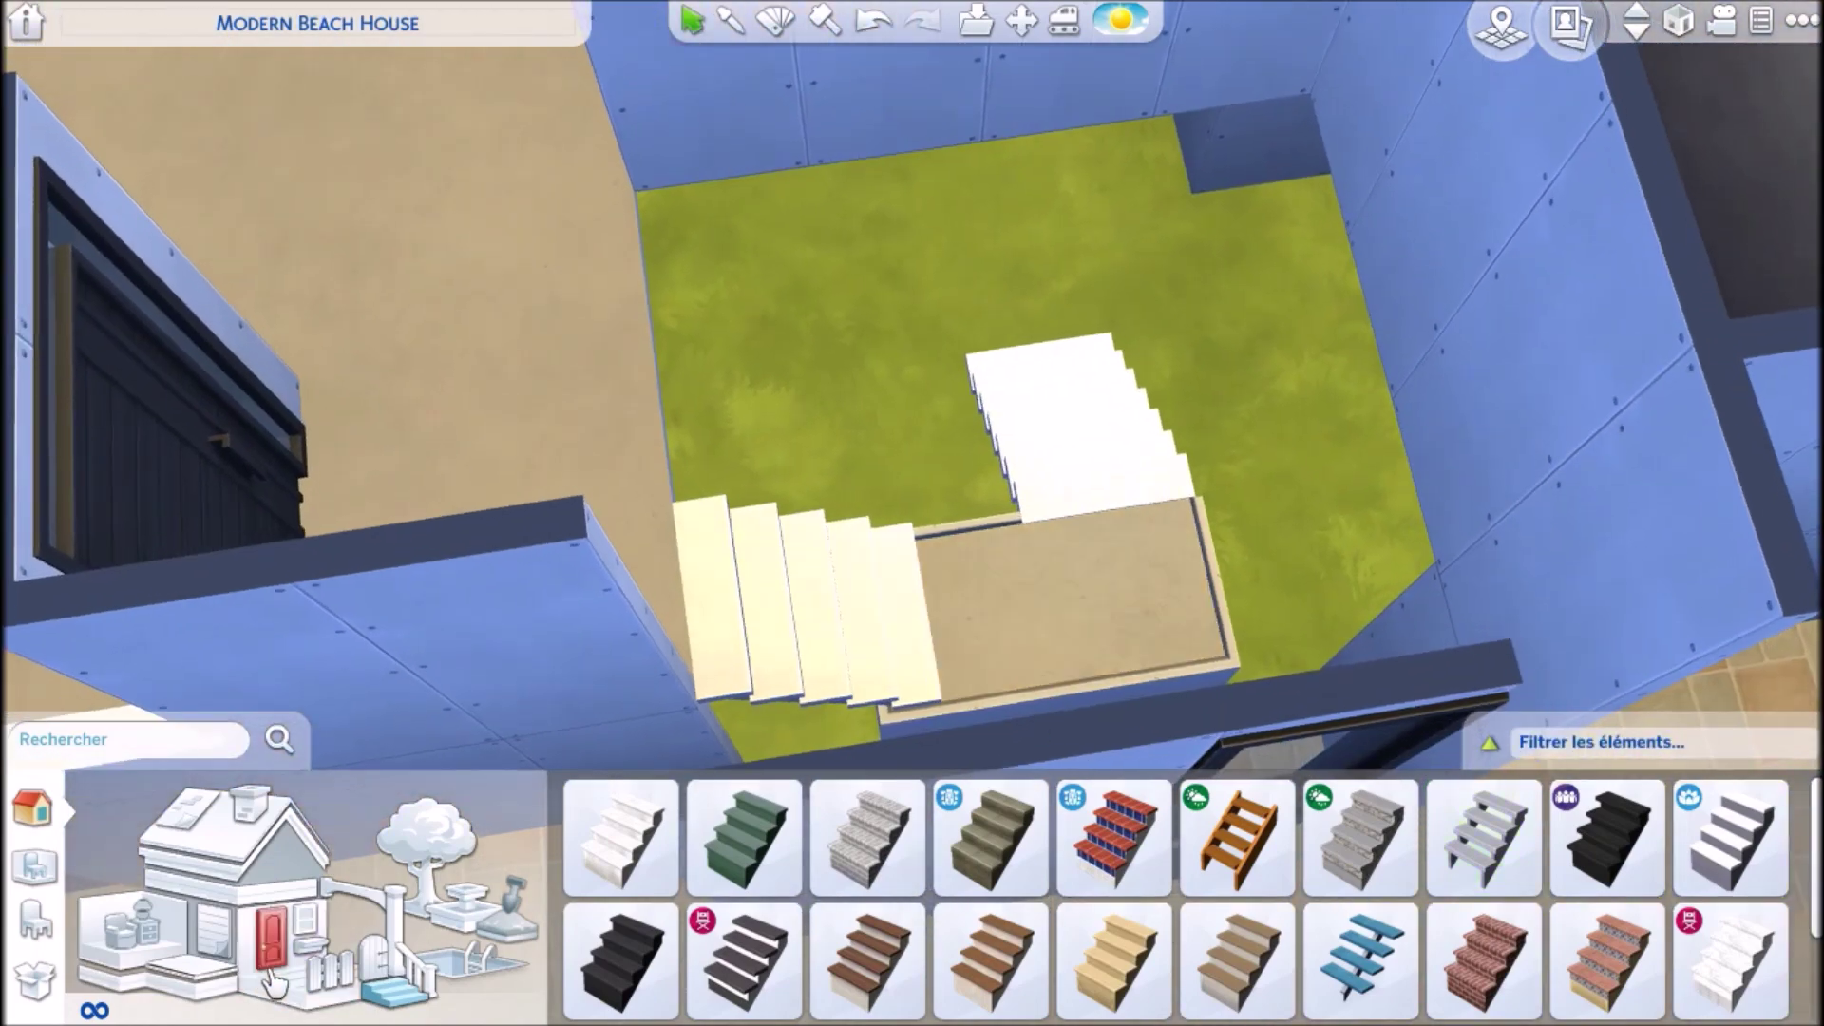
{"action": "left_click", "coordinate": [328, 974]}
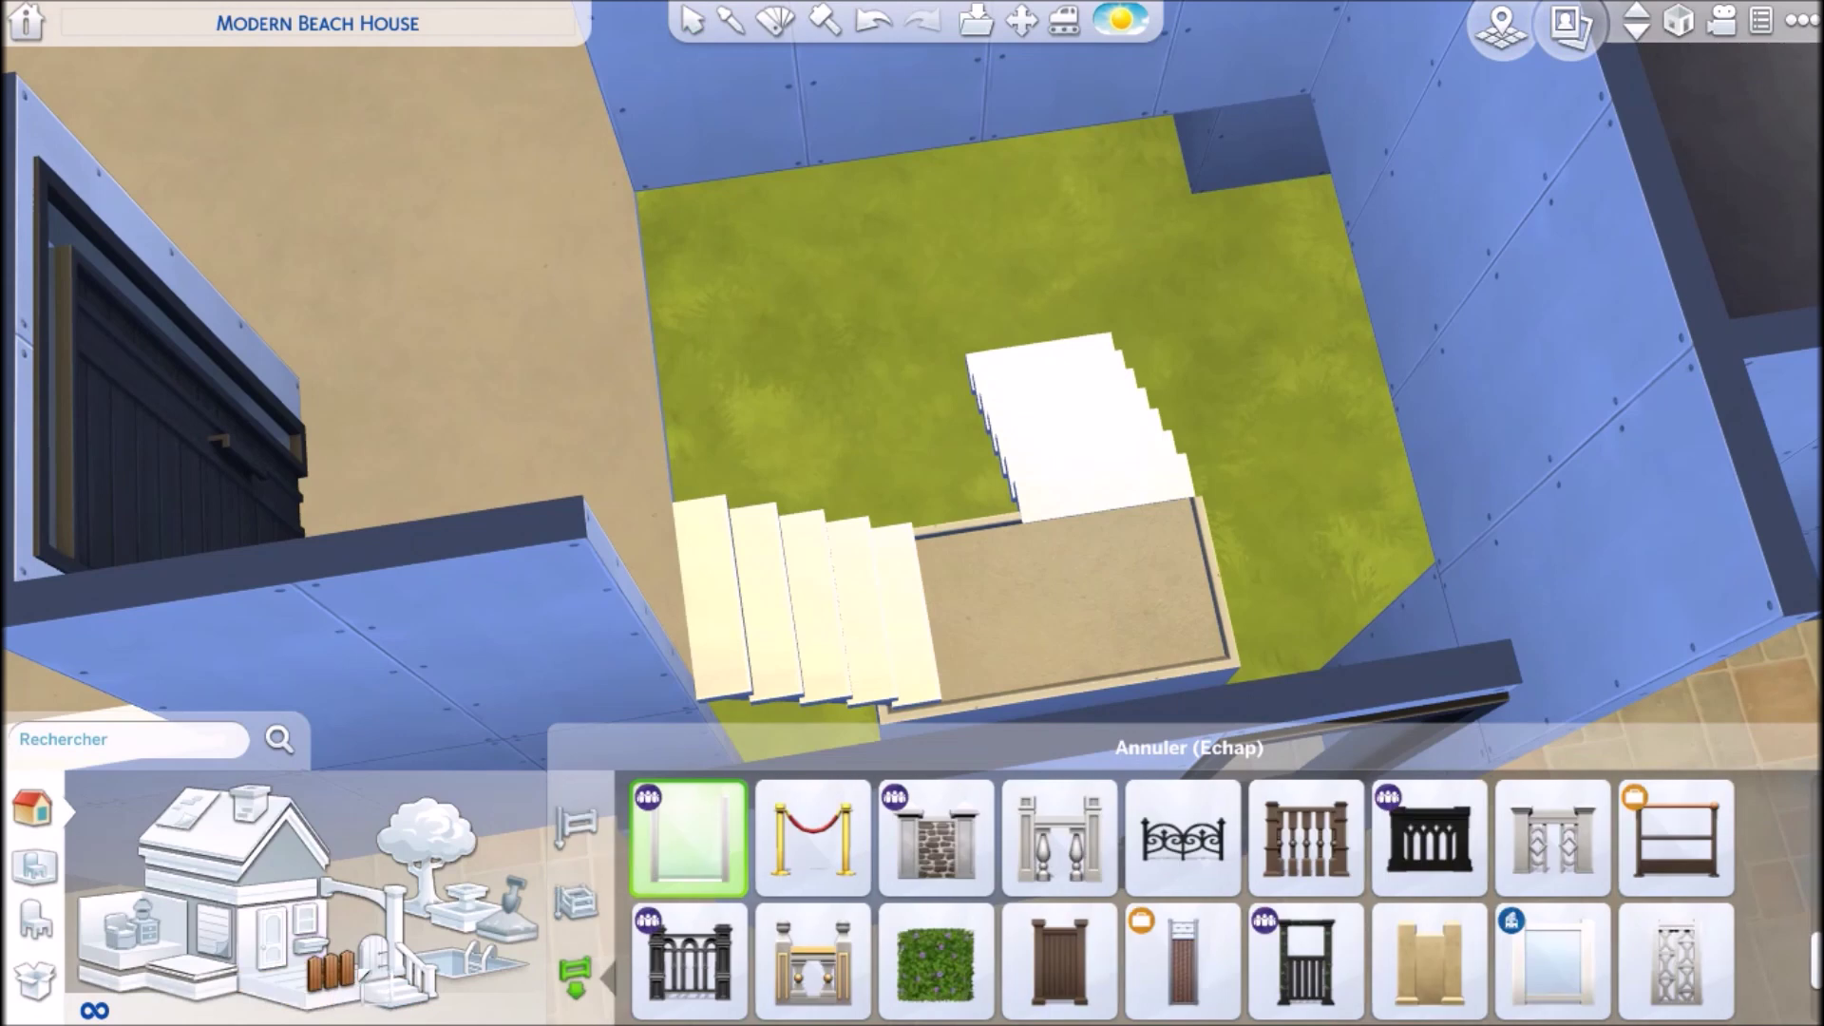
{"action": "left_click", "coordinate": [983, 696]}
{"action": "left_click", "coordinate": [1260, 545]}
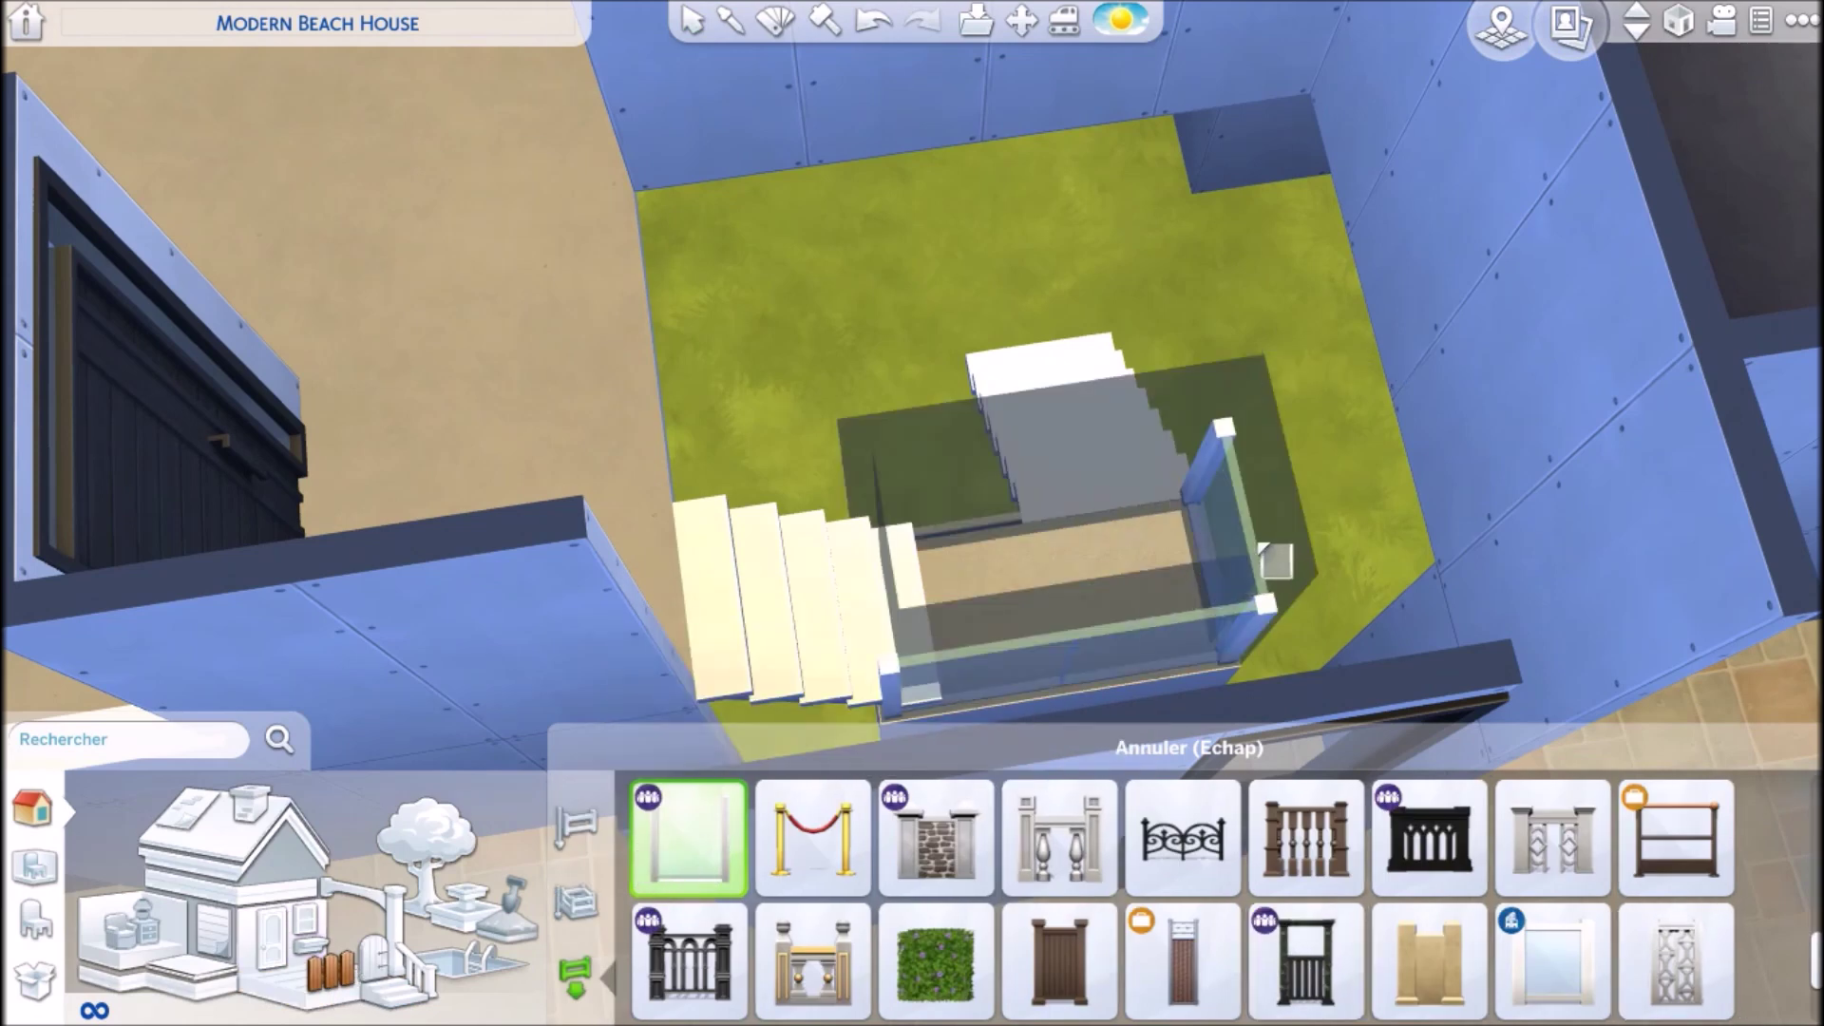
{"action": "left_click", "coordinate": [954, 497]}
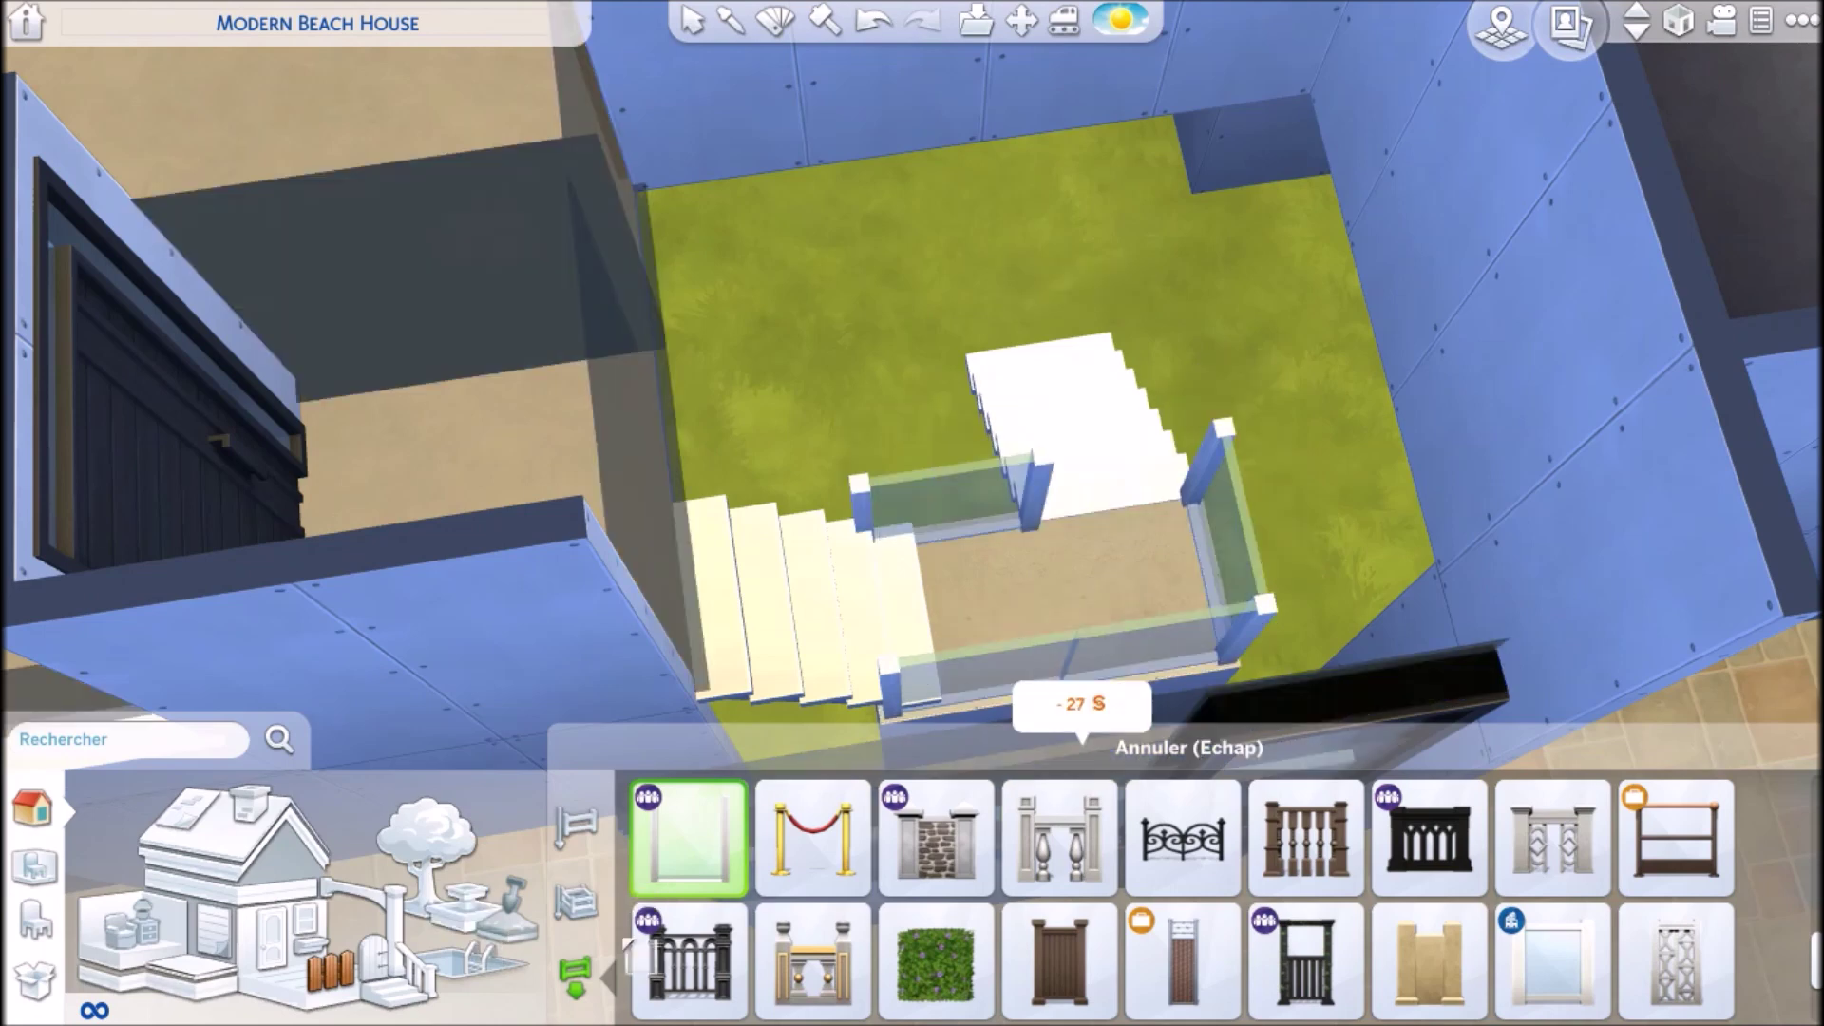
- Add the clear glass panel stair railing to the open-riser stair flights around the landing
{"action": "left_click", "coordinate": [418, 978]}
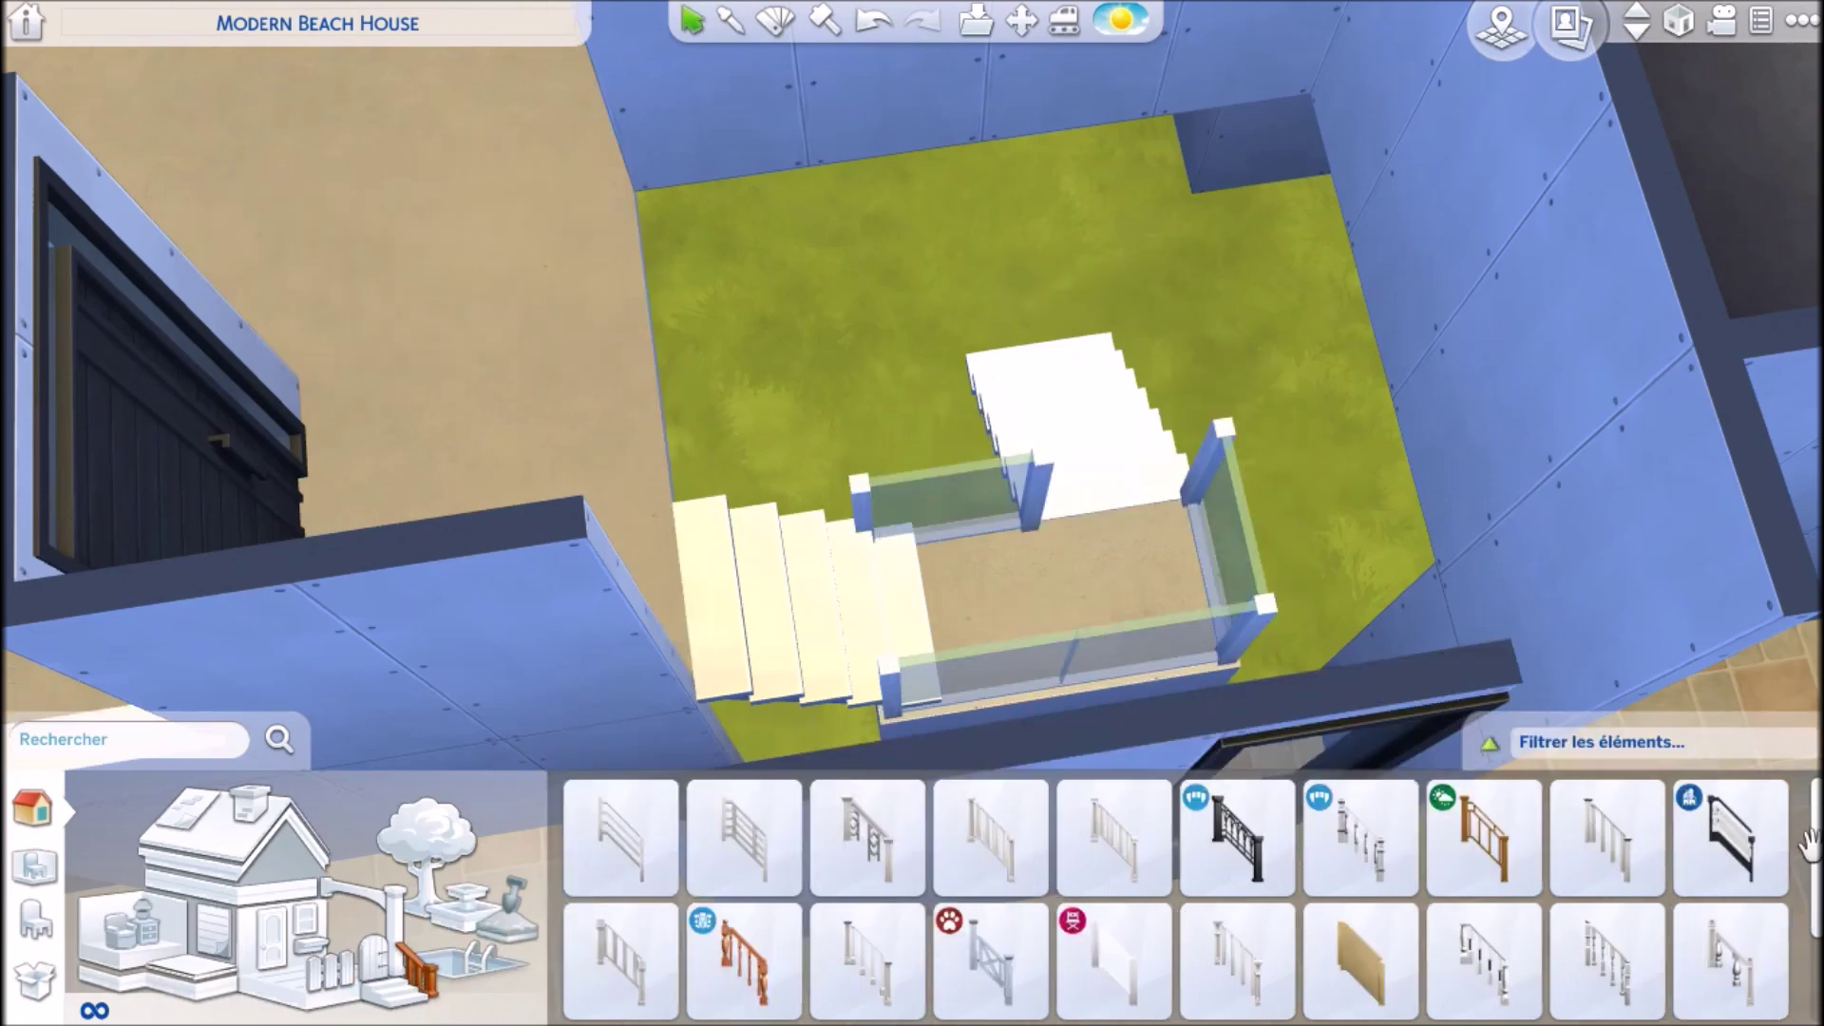
{"action": "scroll", "coordinate": [1700, 959], "scroll_direction": "down", "scroll_amount": 2}
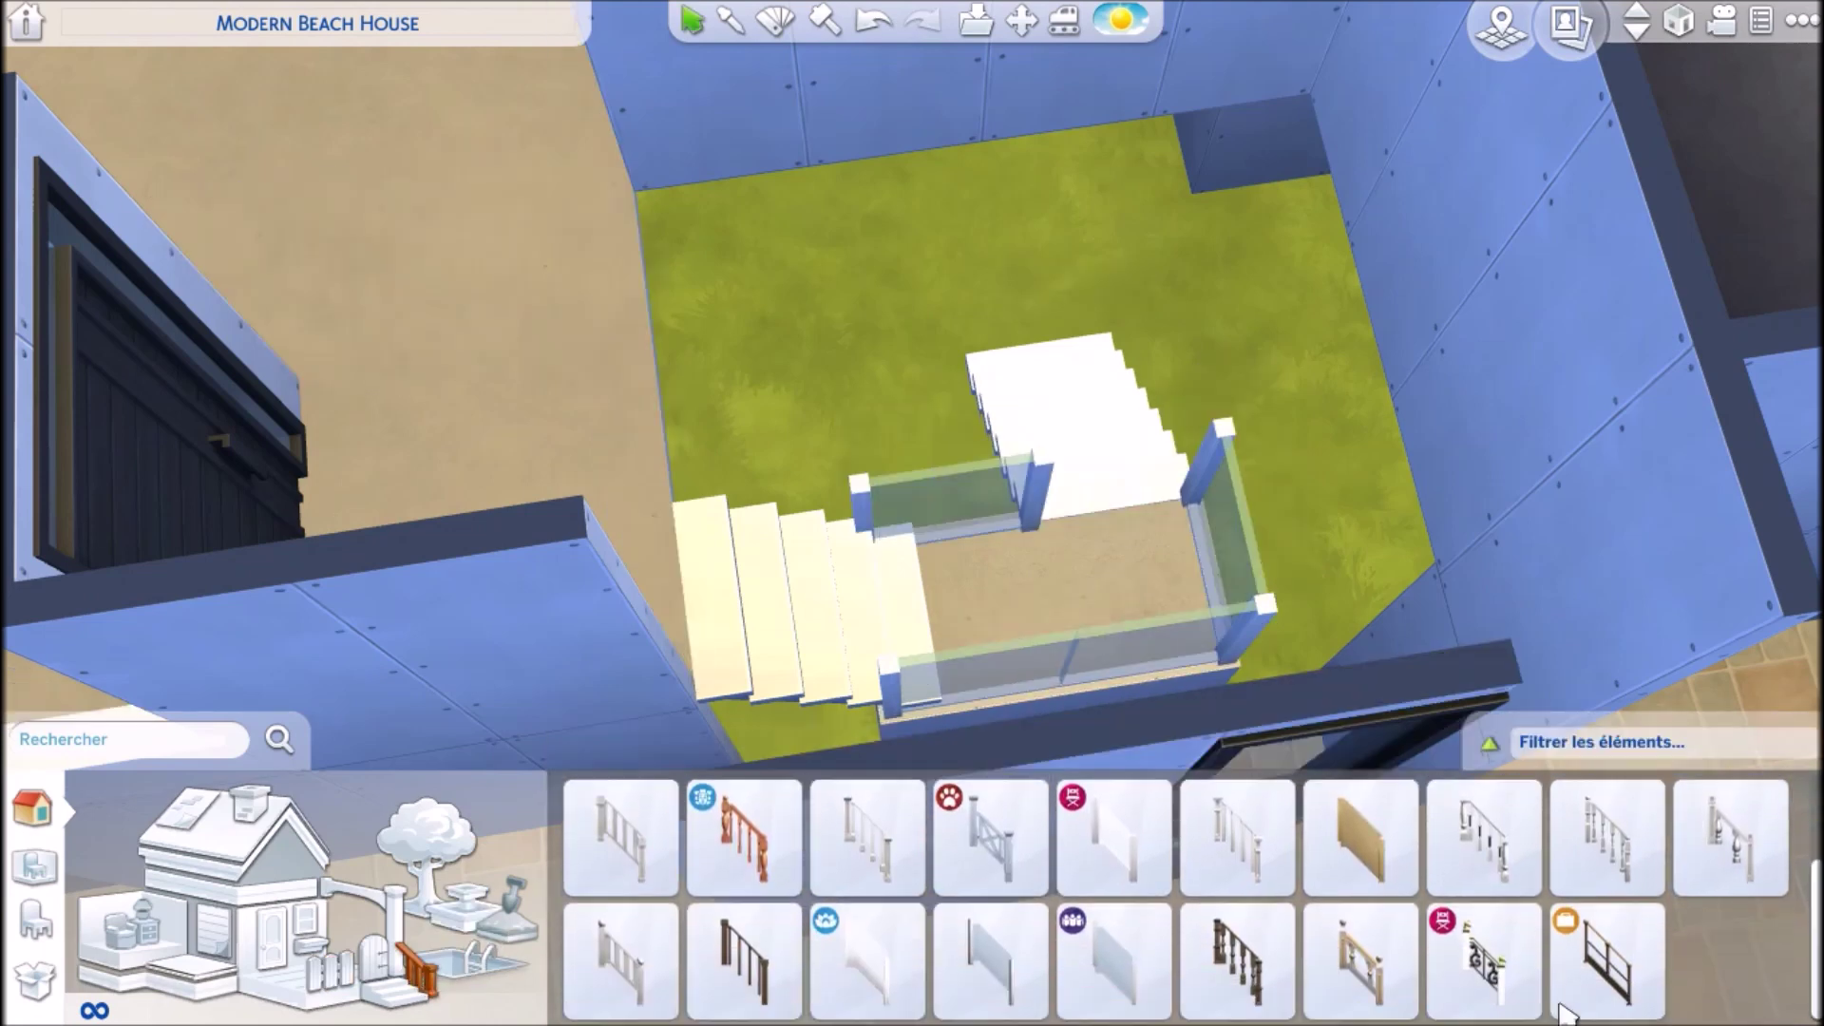
{"action": "left_click", "coordinate": [1114, 959]}
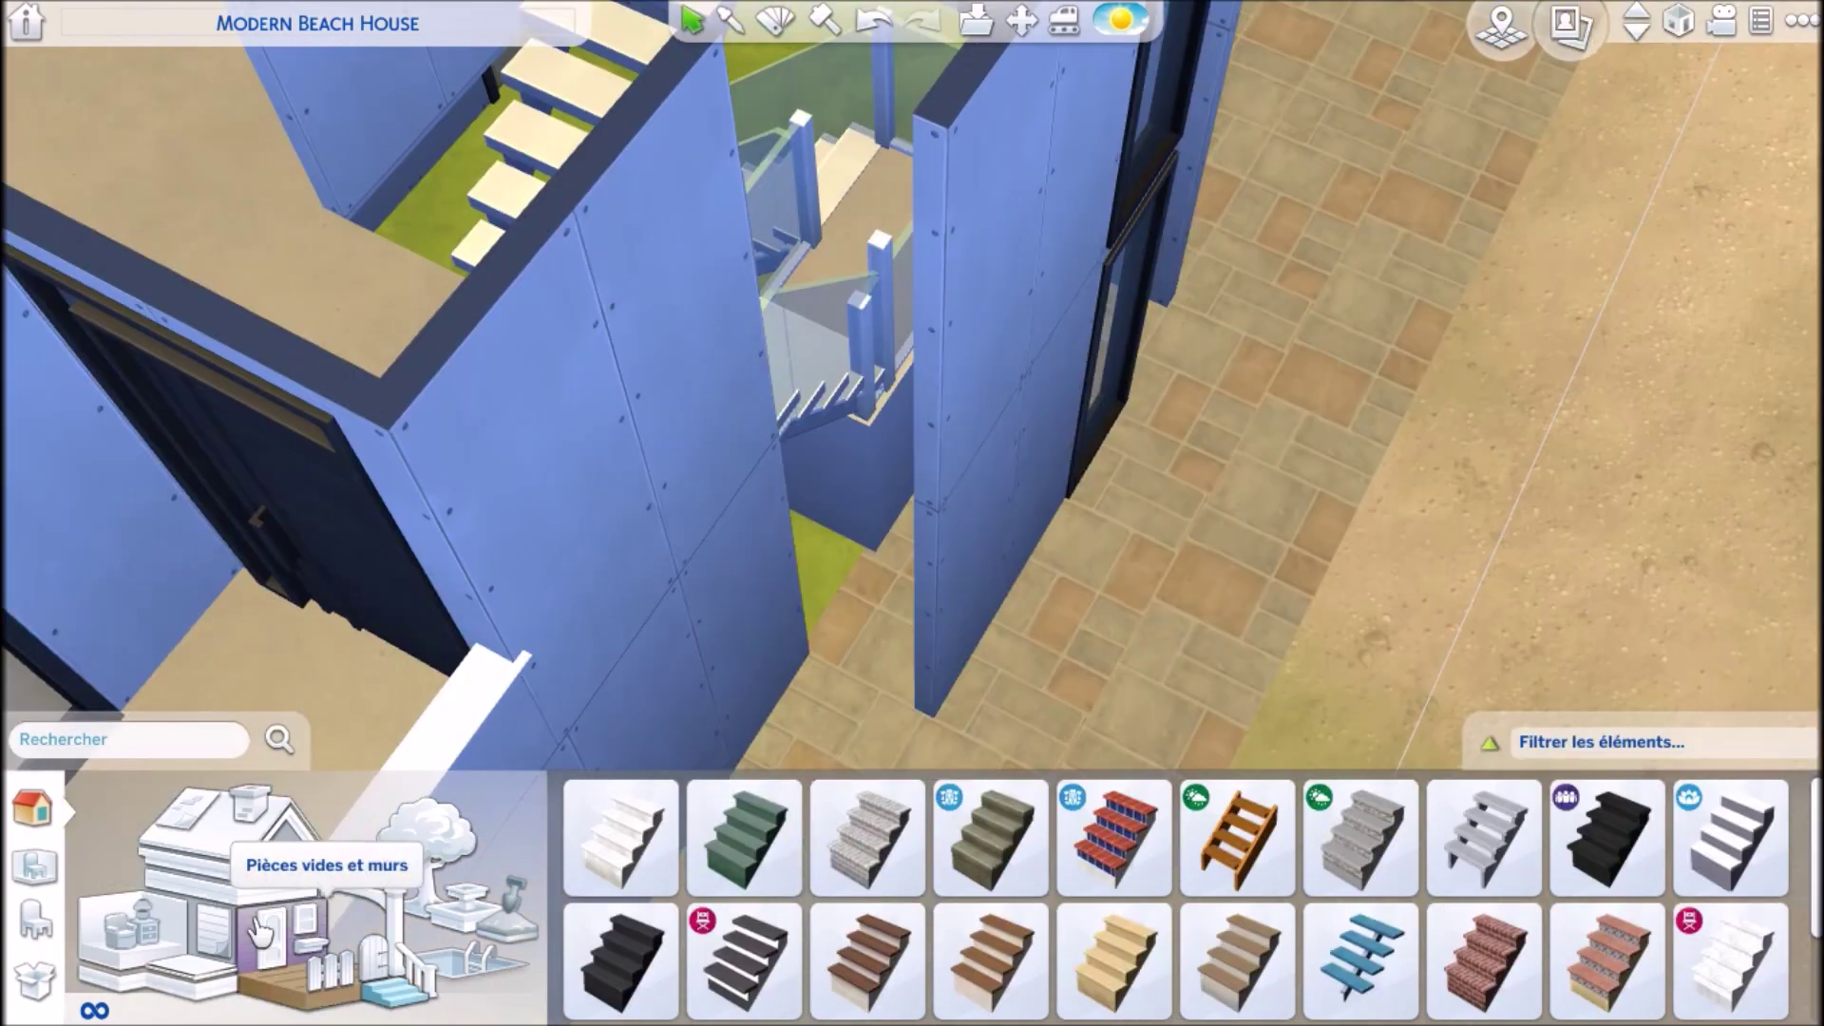
- Build one-tile wall sections on the ground and middle floors to close the narrow exterior gap beside the stairwell
{"action": "left_click", "coordinate": [299, 902]}
{"action": "key", "text": "s"}
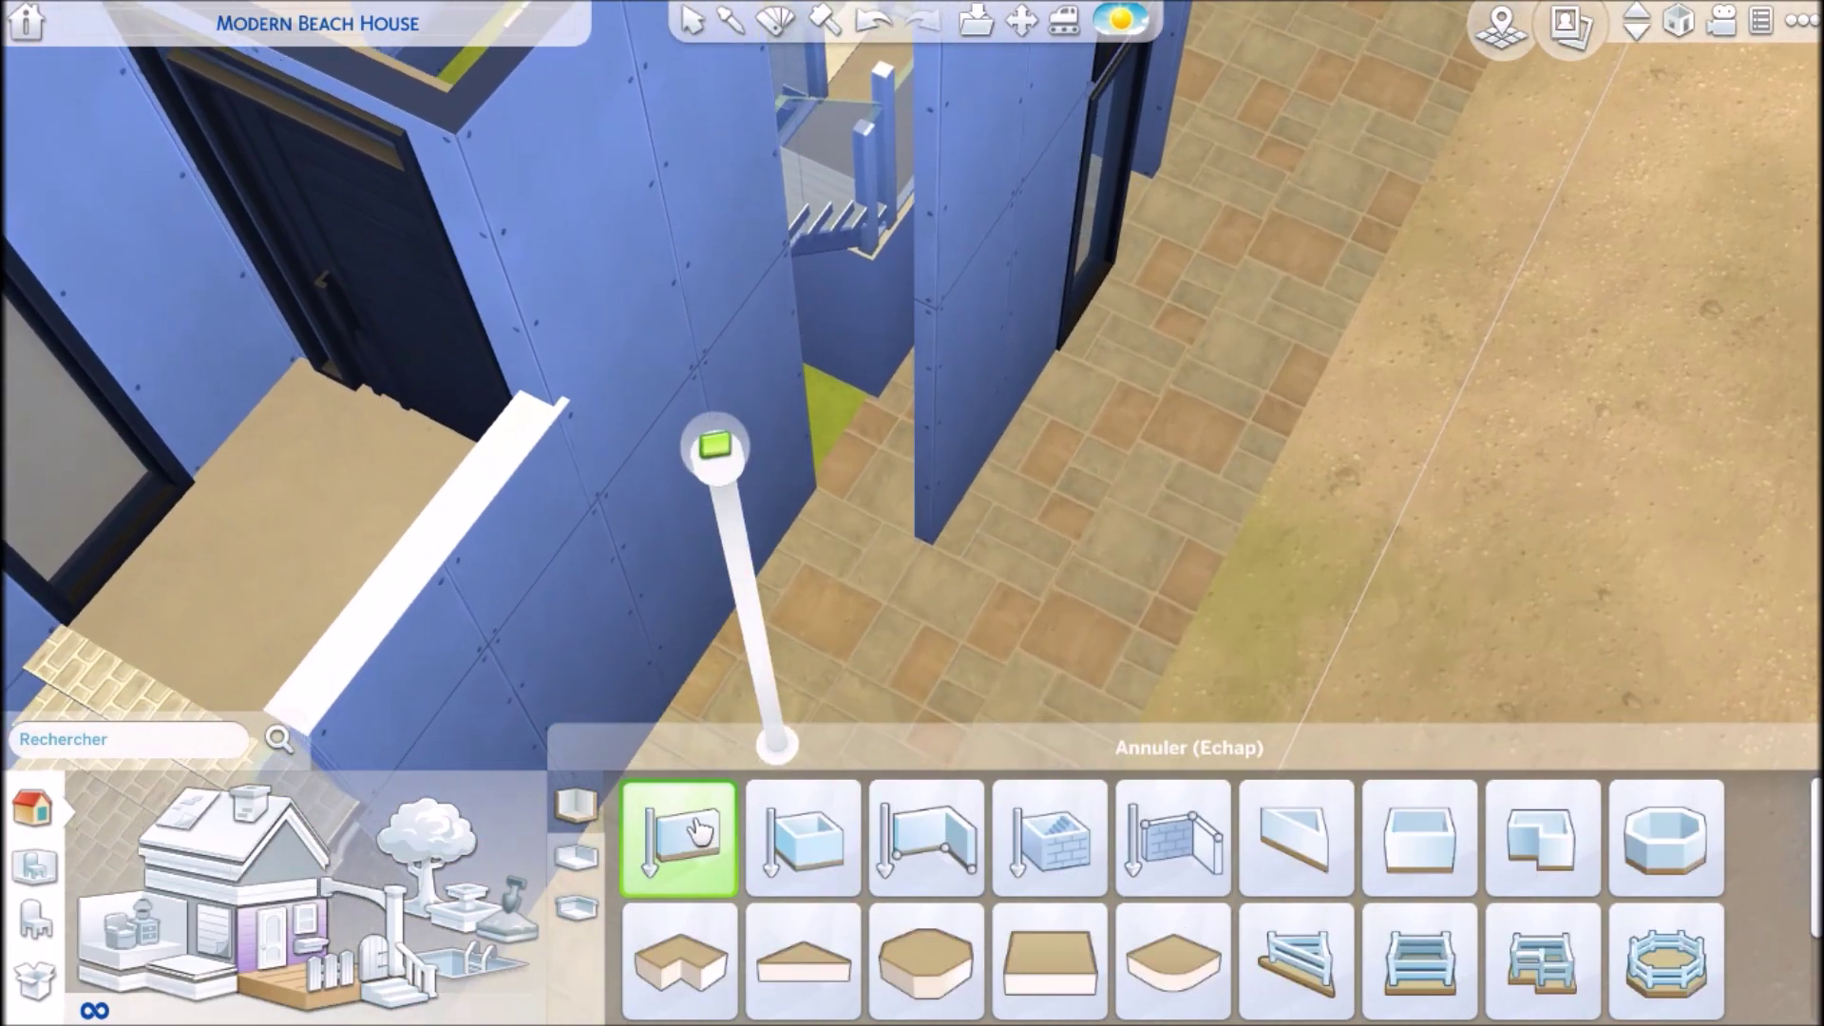
{"action": "left_click_drag", "start_coordinate": [878, 517], "coordinate": [930, 541]}
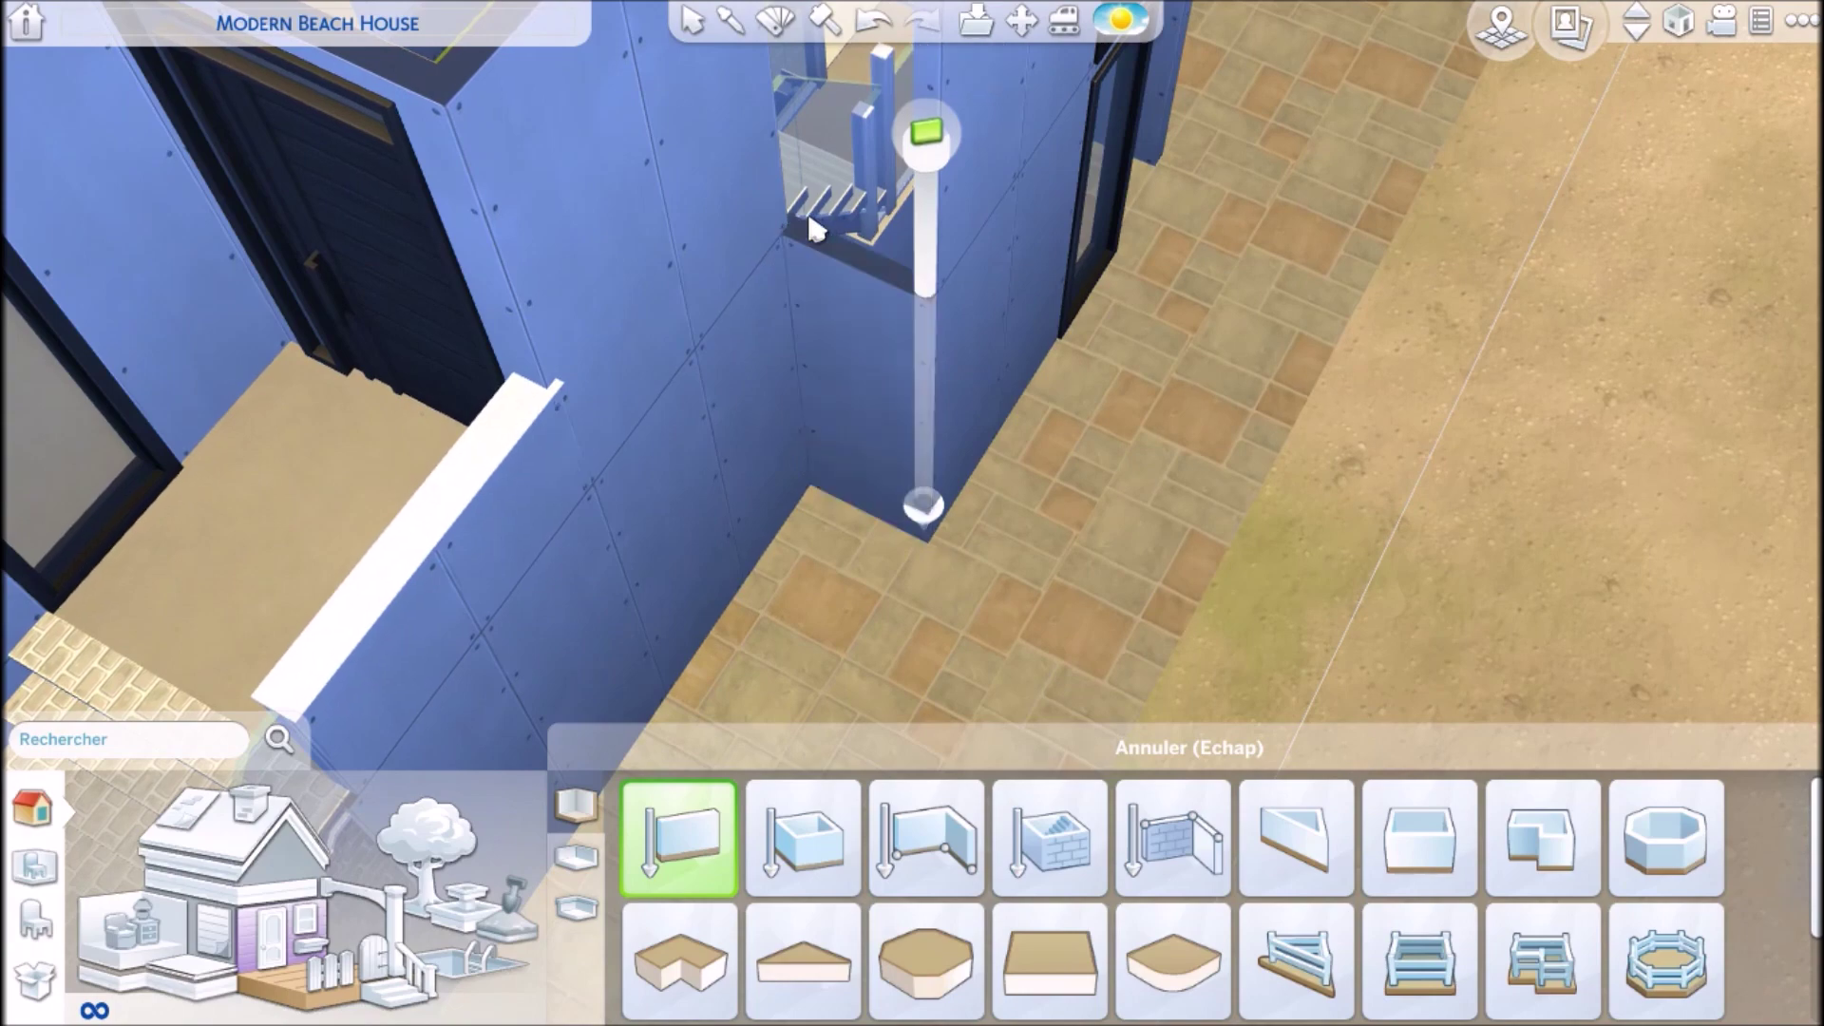
{"action": "left_click_drag", "start_coordinate": [785, 223], "coordinate": [924, 293]}
- Continue the narrow exterior wall up to the top floor to close off the stairwell's corner
{"action": "key", "text": "w"}
{"action": "key", "text": "Page_Up"}
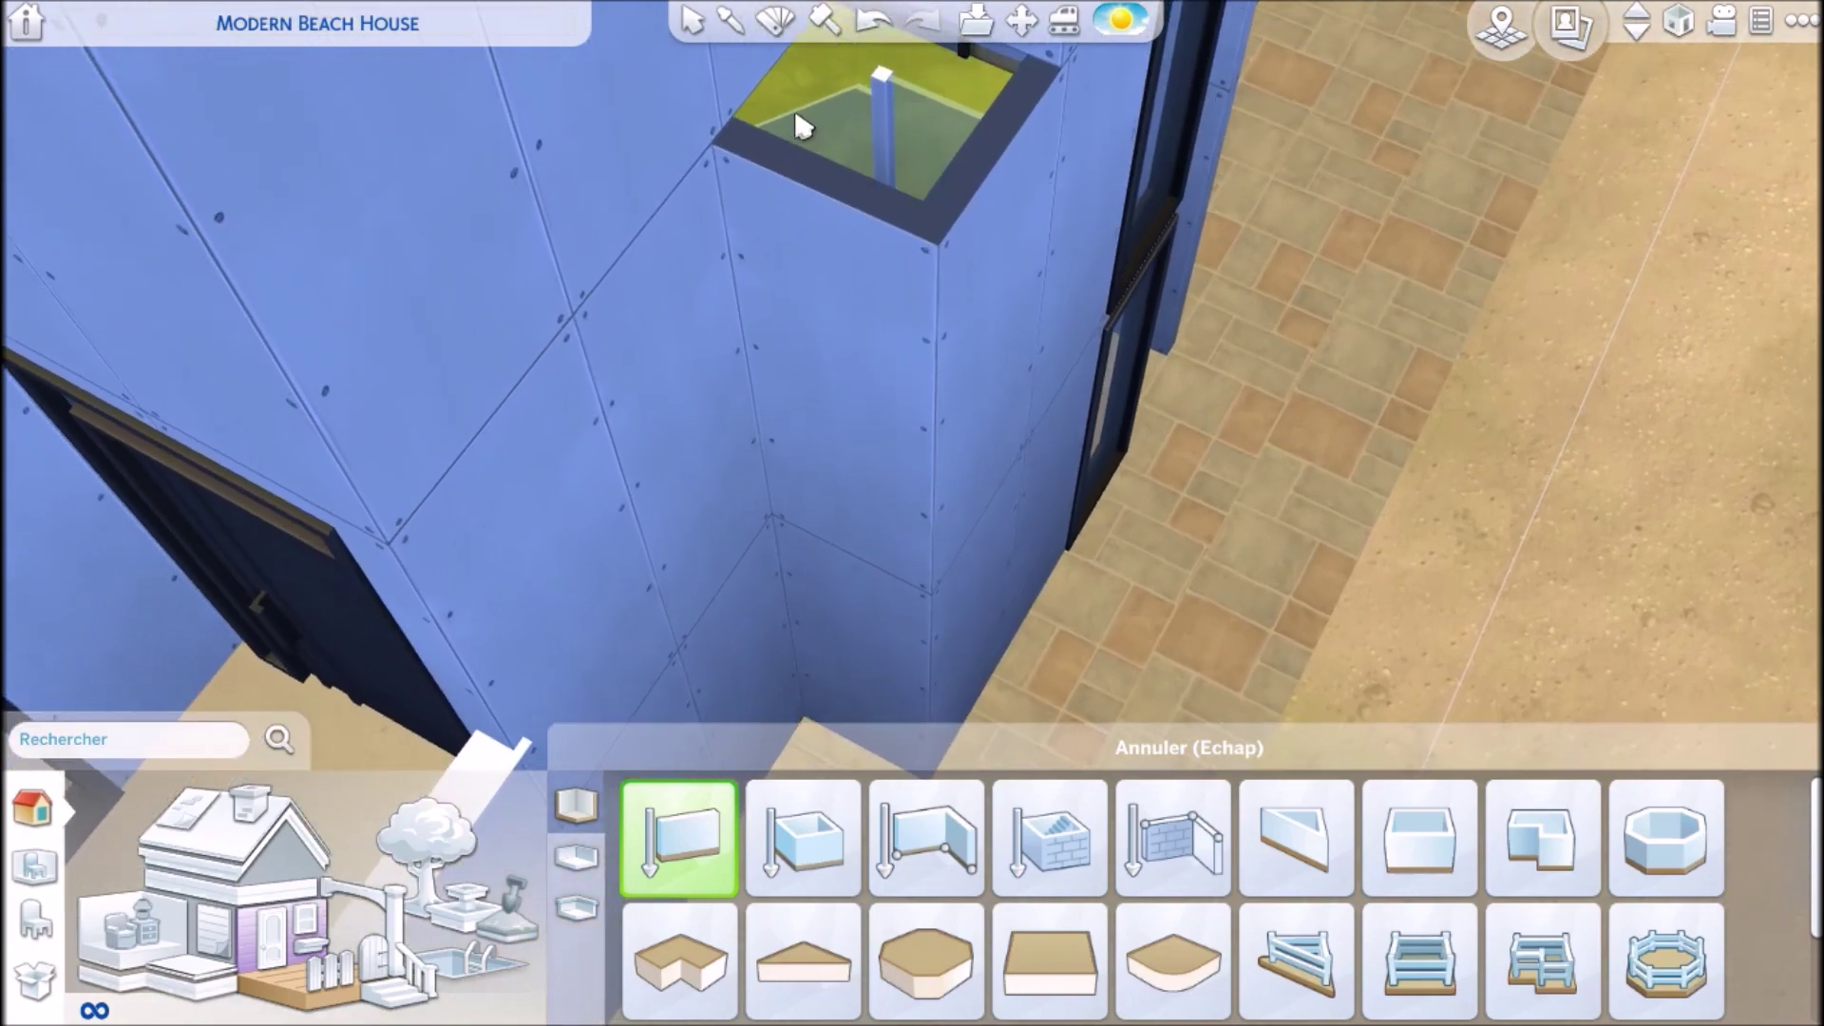
{"action": "scroll", "coordinate": [935, 155], "scroll_direction": "down", "scroll_amount": 3}
{"action": "key", "text": "period"}
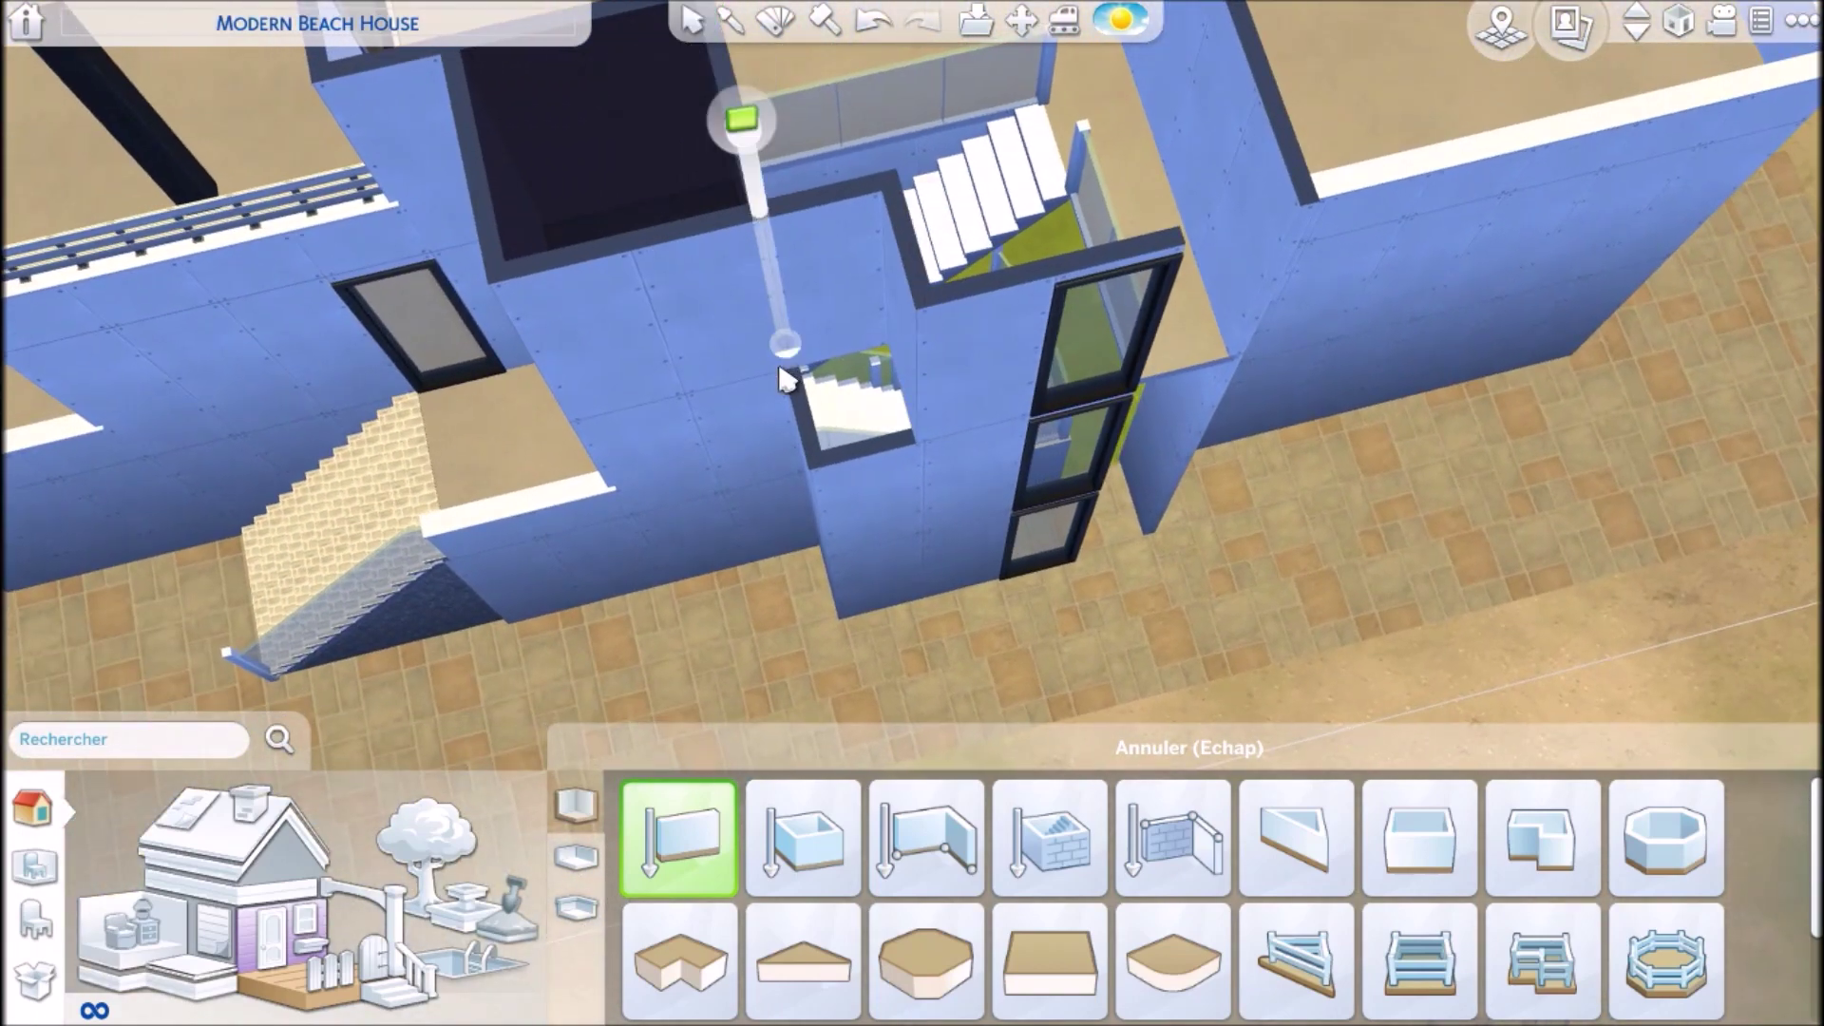
{"action": "left_click_drag", "start_coordinate": [838, 463], "coordinate": [940, 455]}
{"action": "key", "text": "Page_Up"}
- Demolish the leftover interior wall sections separating the small corner space from the top-floor stairwell
{"action": "left_click", "coordinate": [826, 21]}
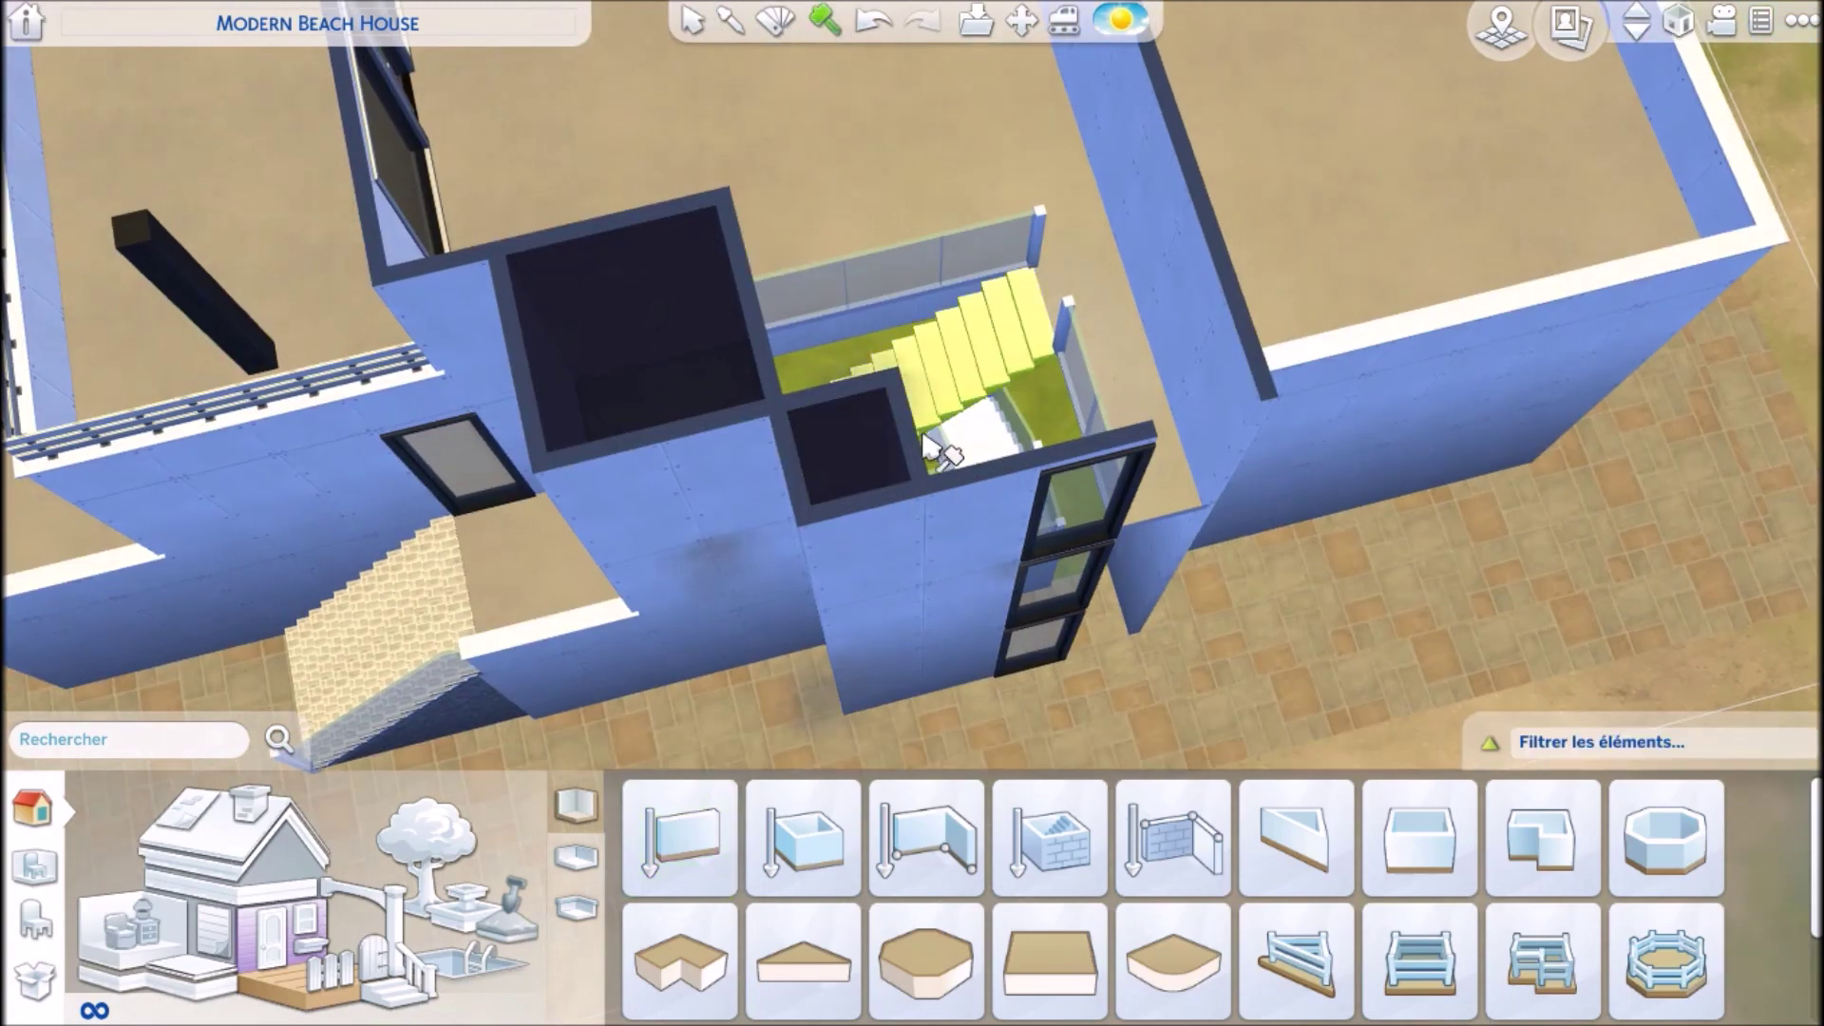
{"action": "scroll", "coordinate": [902, 389], "scroll_direction": "up", "scroll_amount": 4}
{"action": "scroll", "coordinate": [907, 389], "scroll_direction": "down", "scroll_amount": 4}
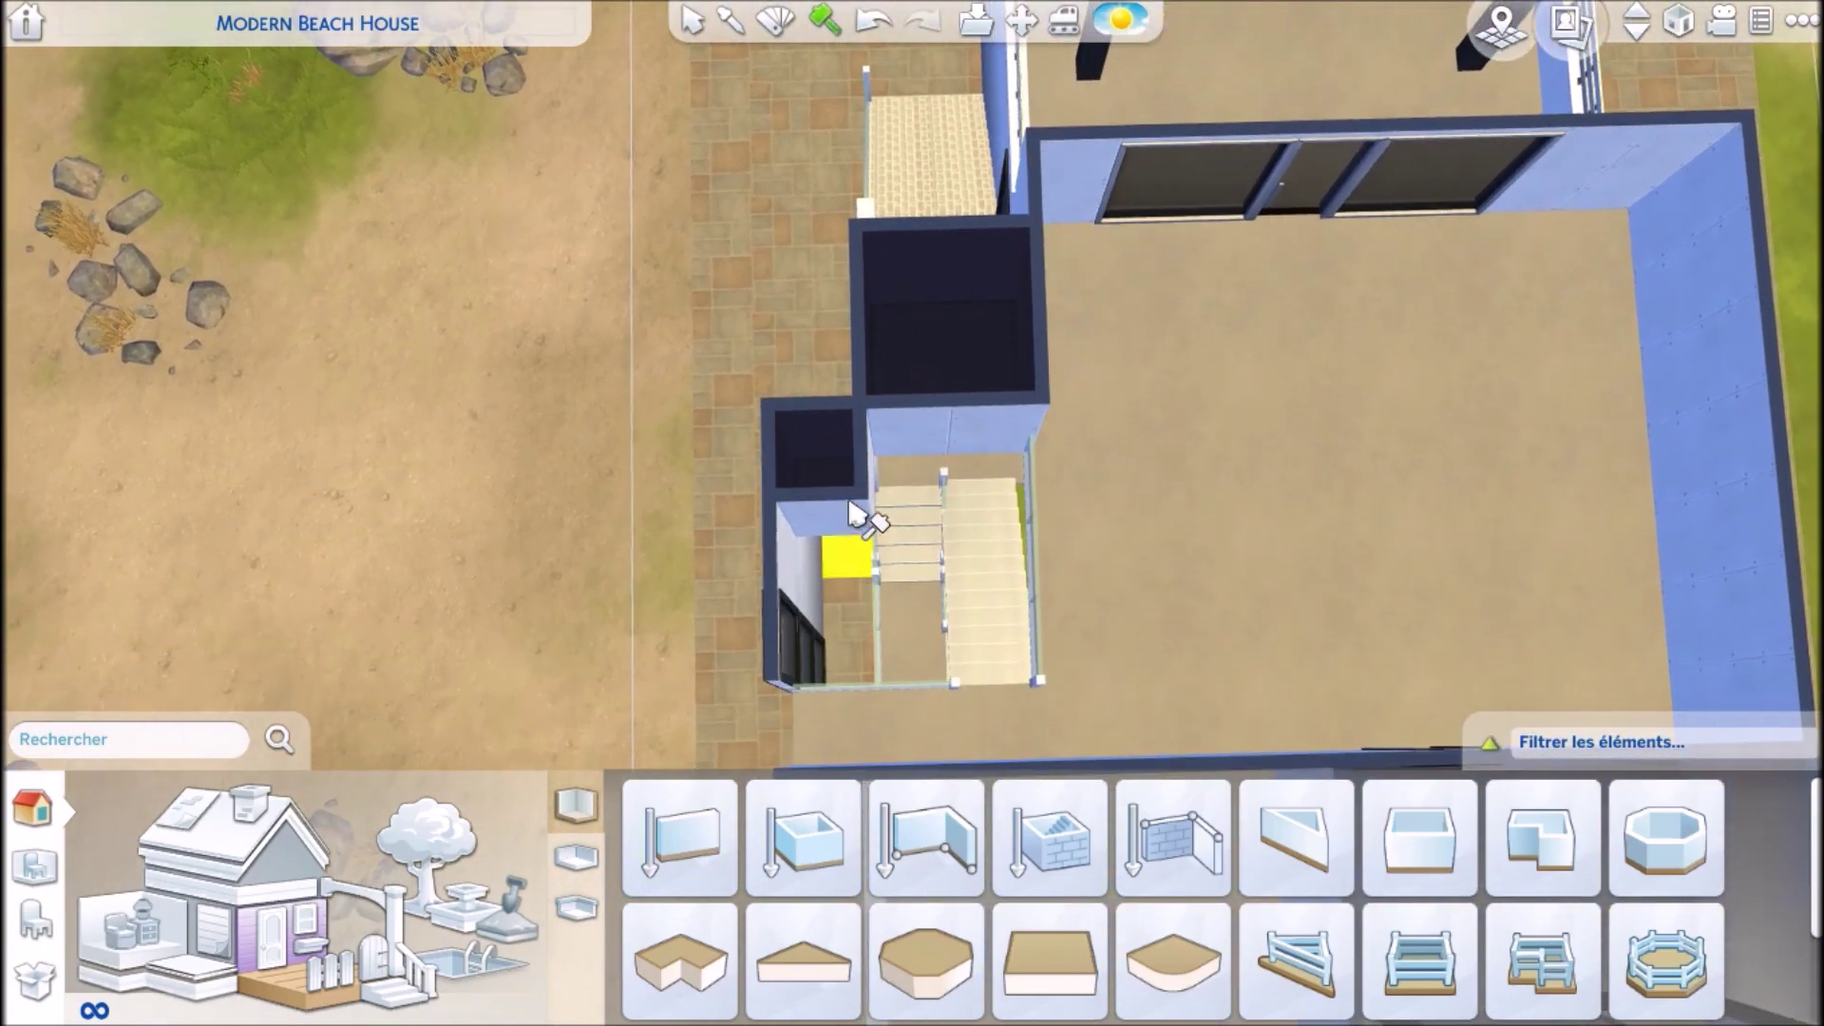
{"action": "left_click", "coordinate": [854, 522]}
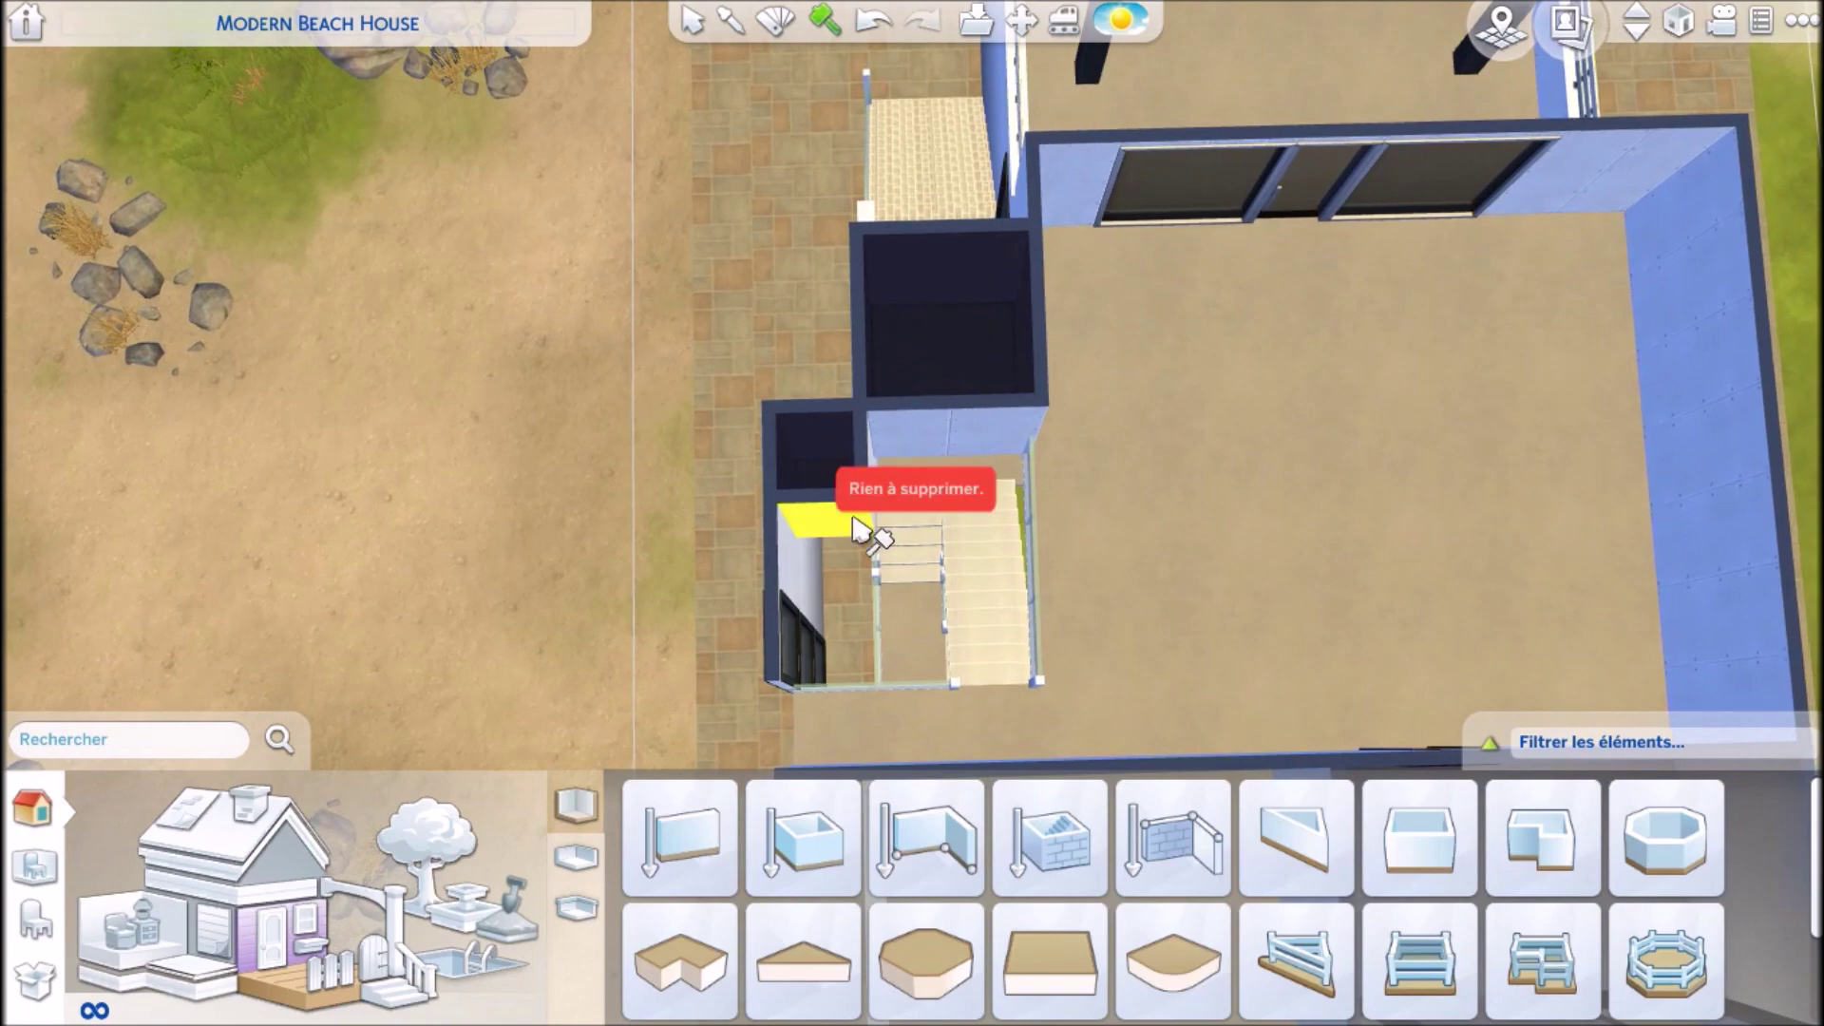
{"action": "left_click", "coordinate": [860, 512]}
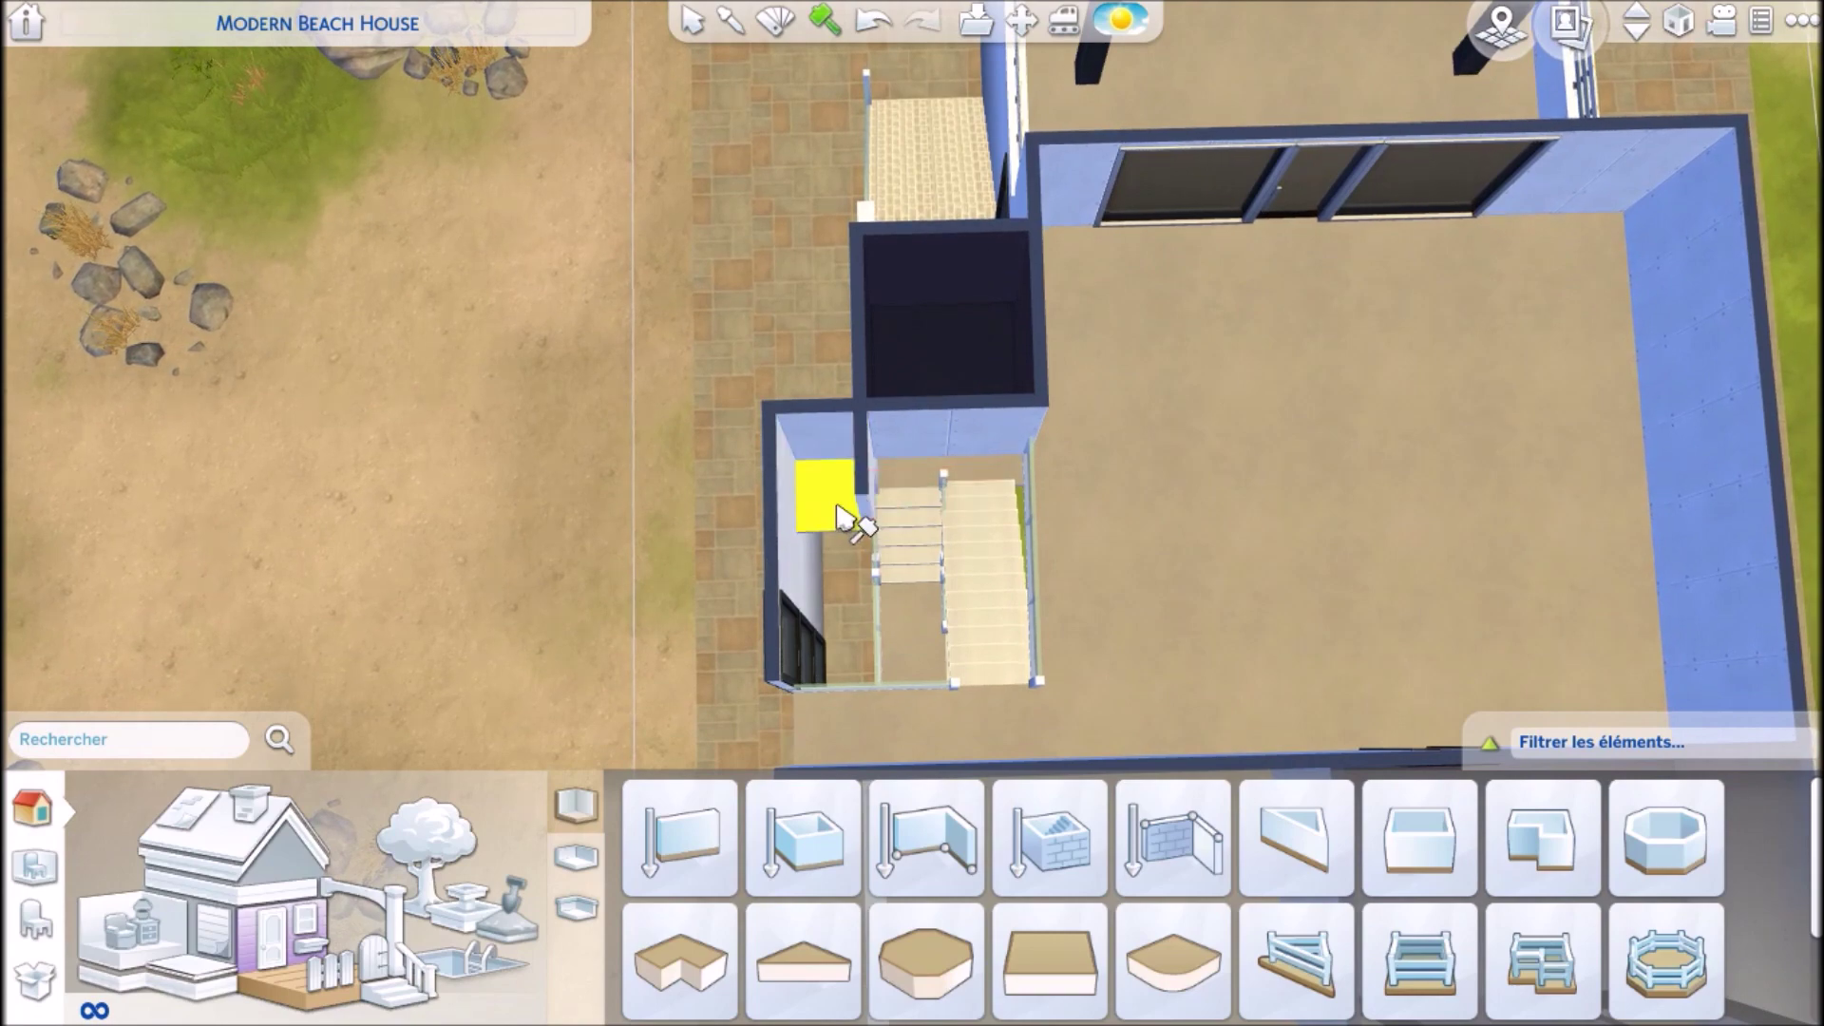
{"action": "key", "text": "comma"}
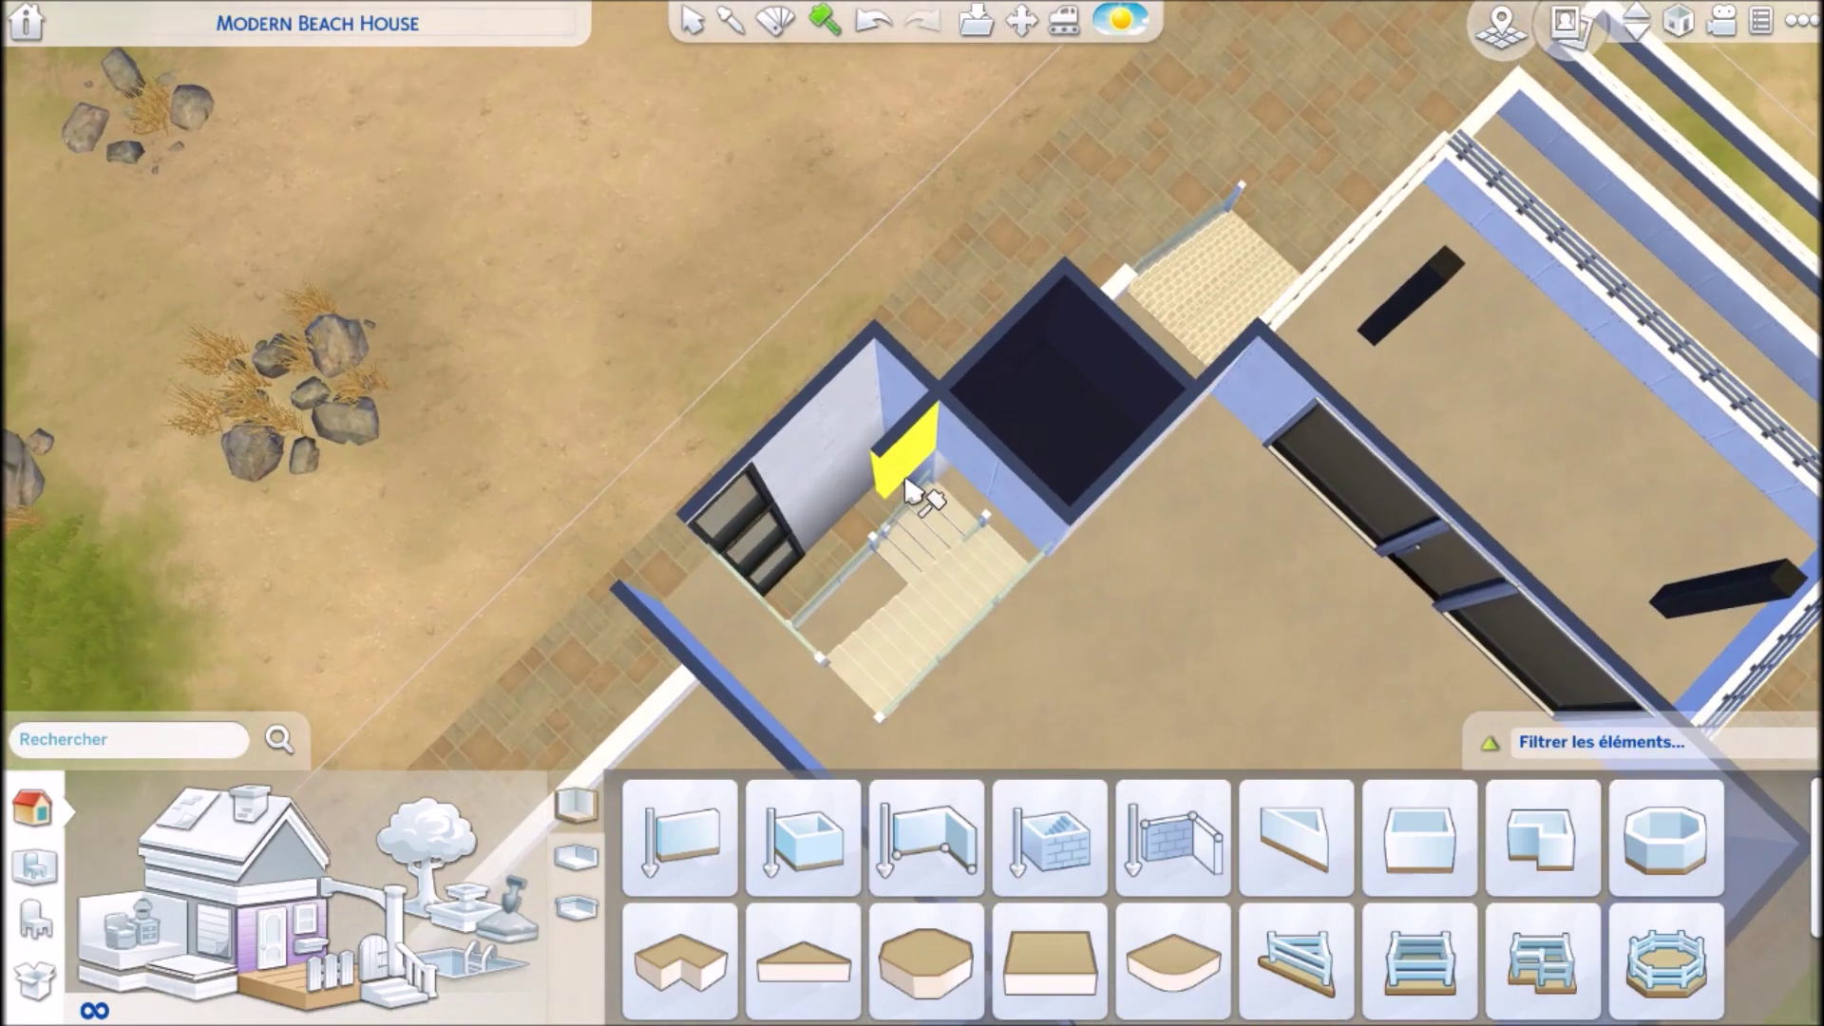
{"action": "left_click_drag", "start_coordinate": [907, 483], "coordinate": [834, 990]}
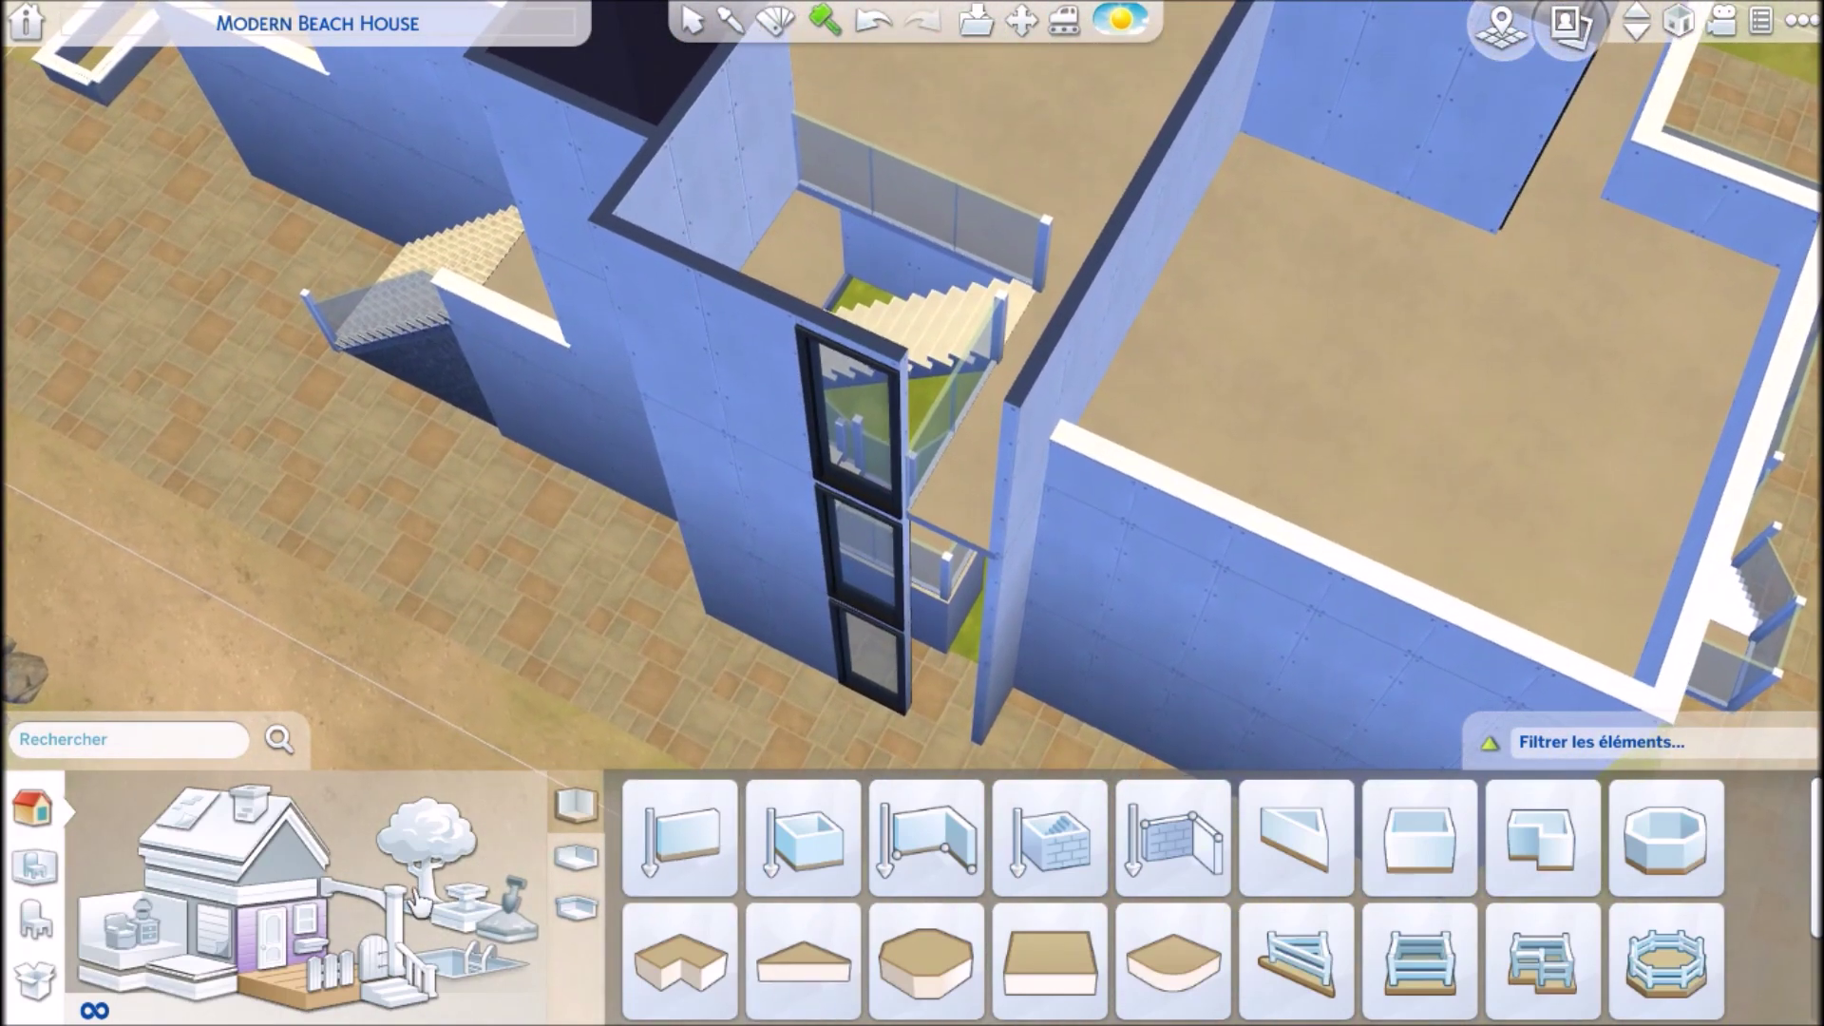
- Build three separate one-tile wall pieces in a row on the paving in front of the house's side facade
{"action": "left_click", "coordinate": [679, 836]}
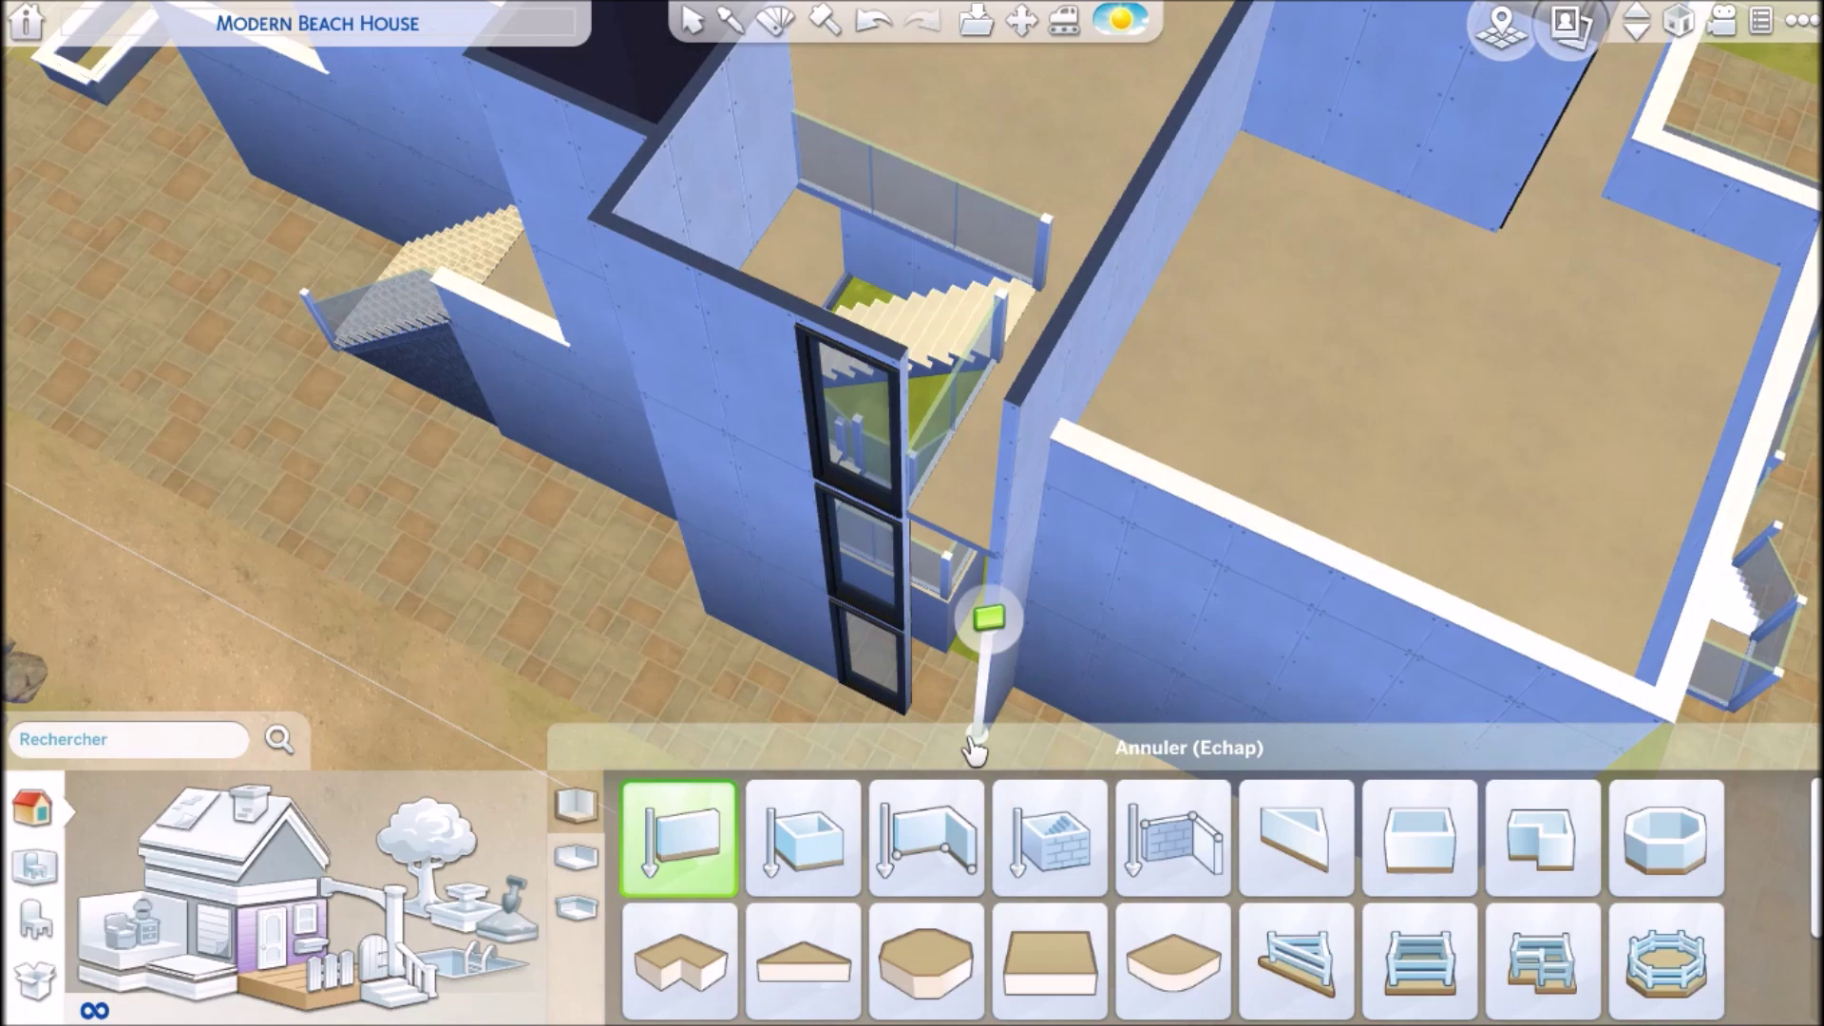
{"action": "key", "text": "s"}
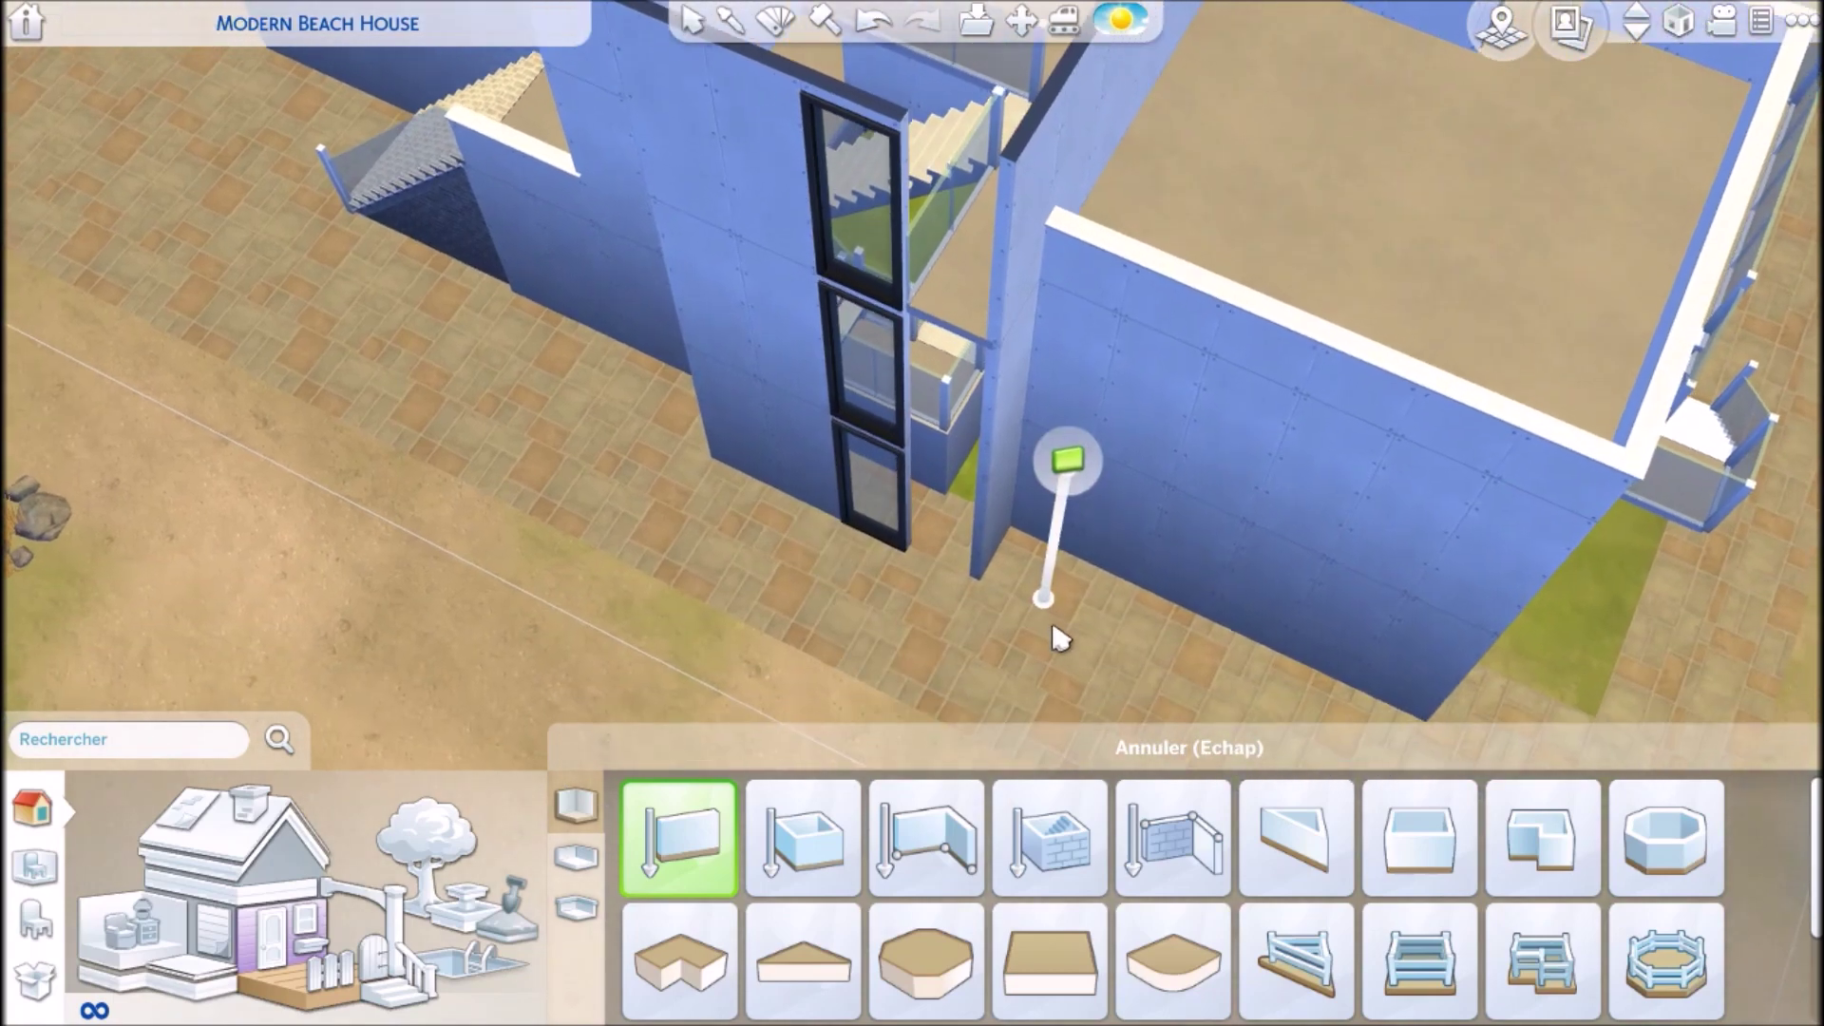
{"action": "left_click_drag", "start_coordinate": [1093, 660], "coordinate": [1015, 635]}
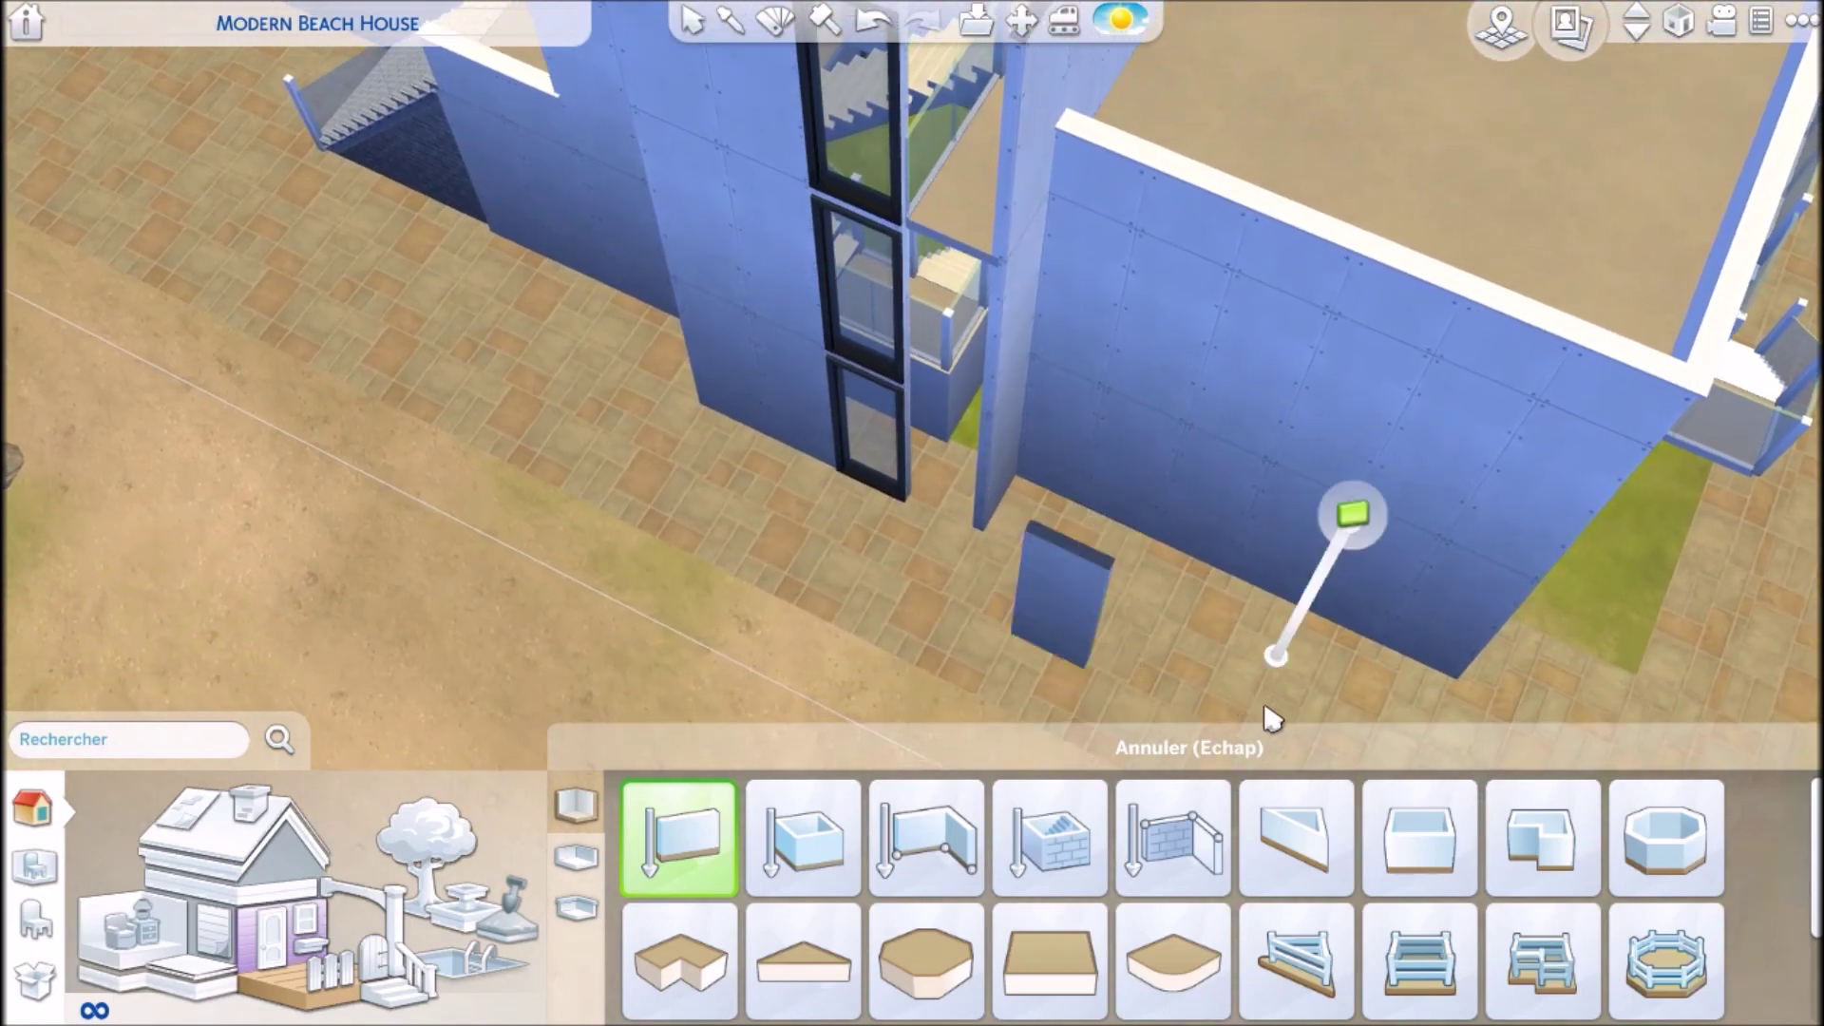
{"action": "left_click_drag", "start_coordinate": [1172, 687], "coordinate": [1252, 704]}
{"action": "left_click_drag", "start_coordinate": [1243, 725], "coordinate": [1159, 702]}
{"action": "key", "text": "d"}
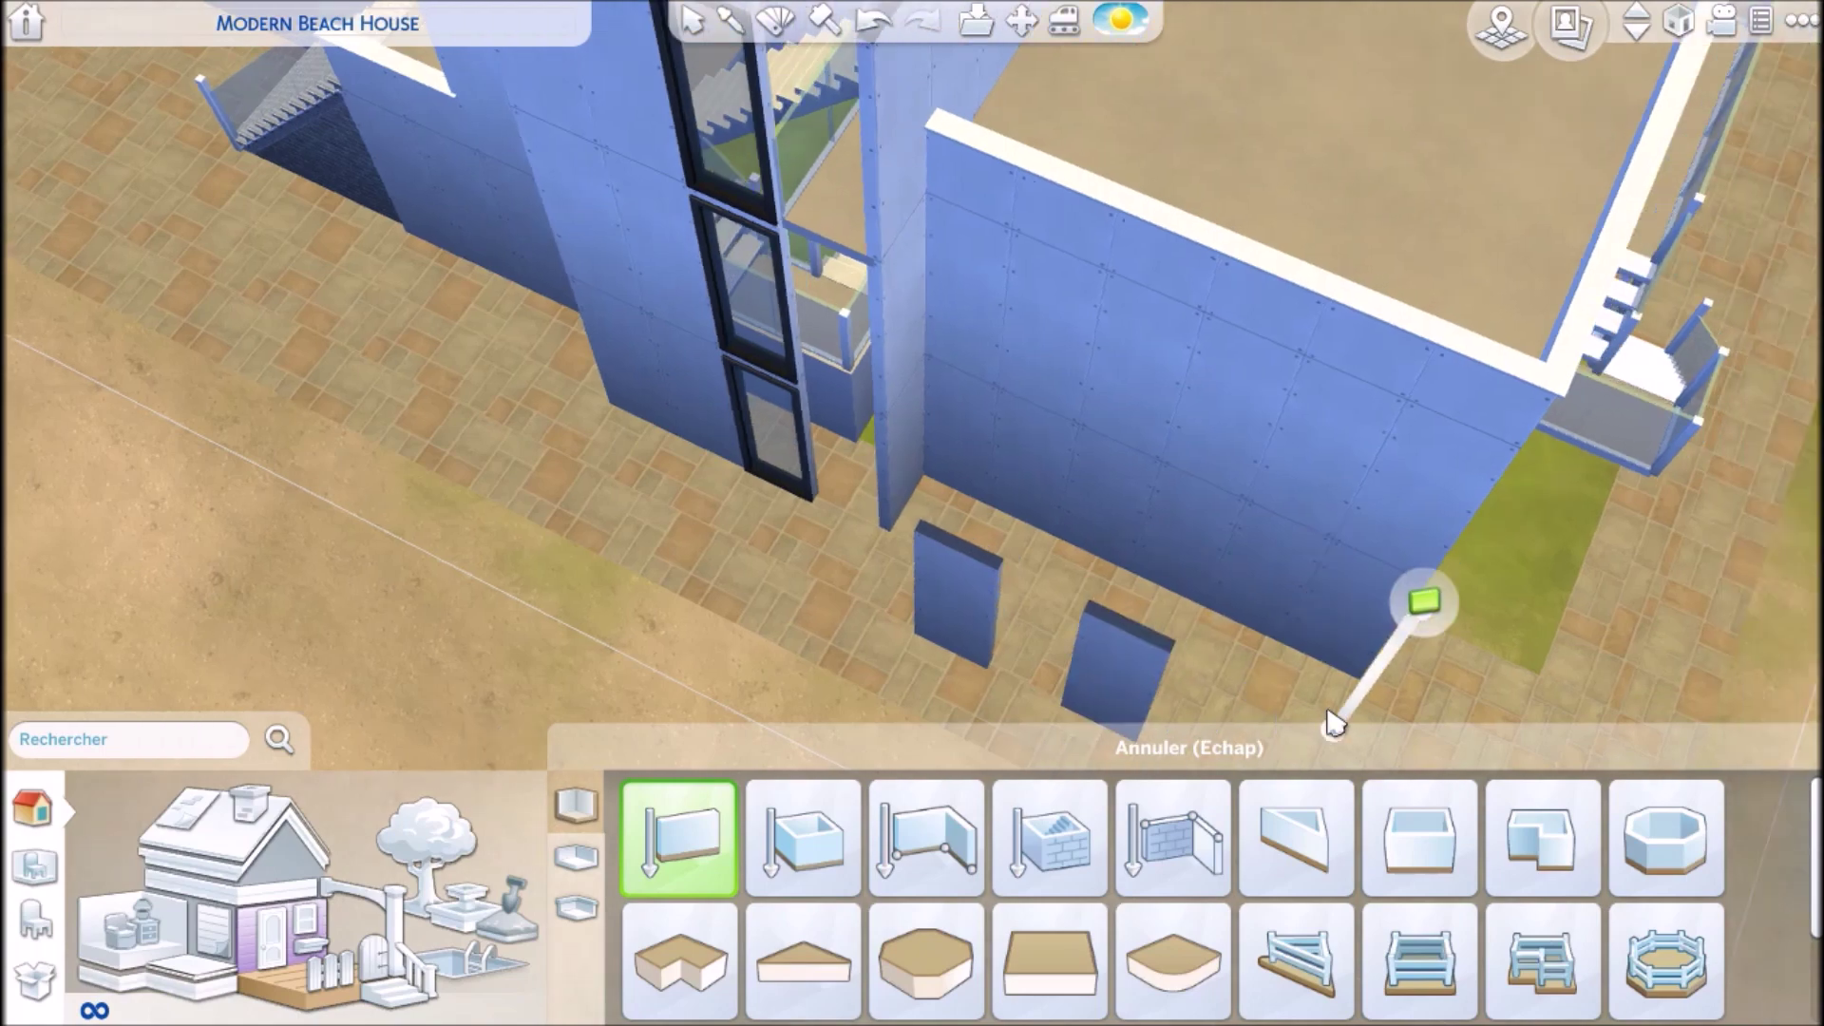
{"action": "key", "text": "s"}
{"action": "left_click_drag", "start_coordinate": [1134, 588], "coordinate": [1211, 619]}
{"action": "key", "text": "Page_Up"}
- Move the first free-standing wall piece into the ground-floor gap beside the stacked windows
{"action": "left_click", "coordinate": [699, 30]}
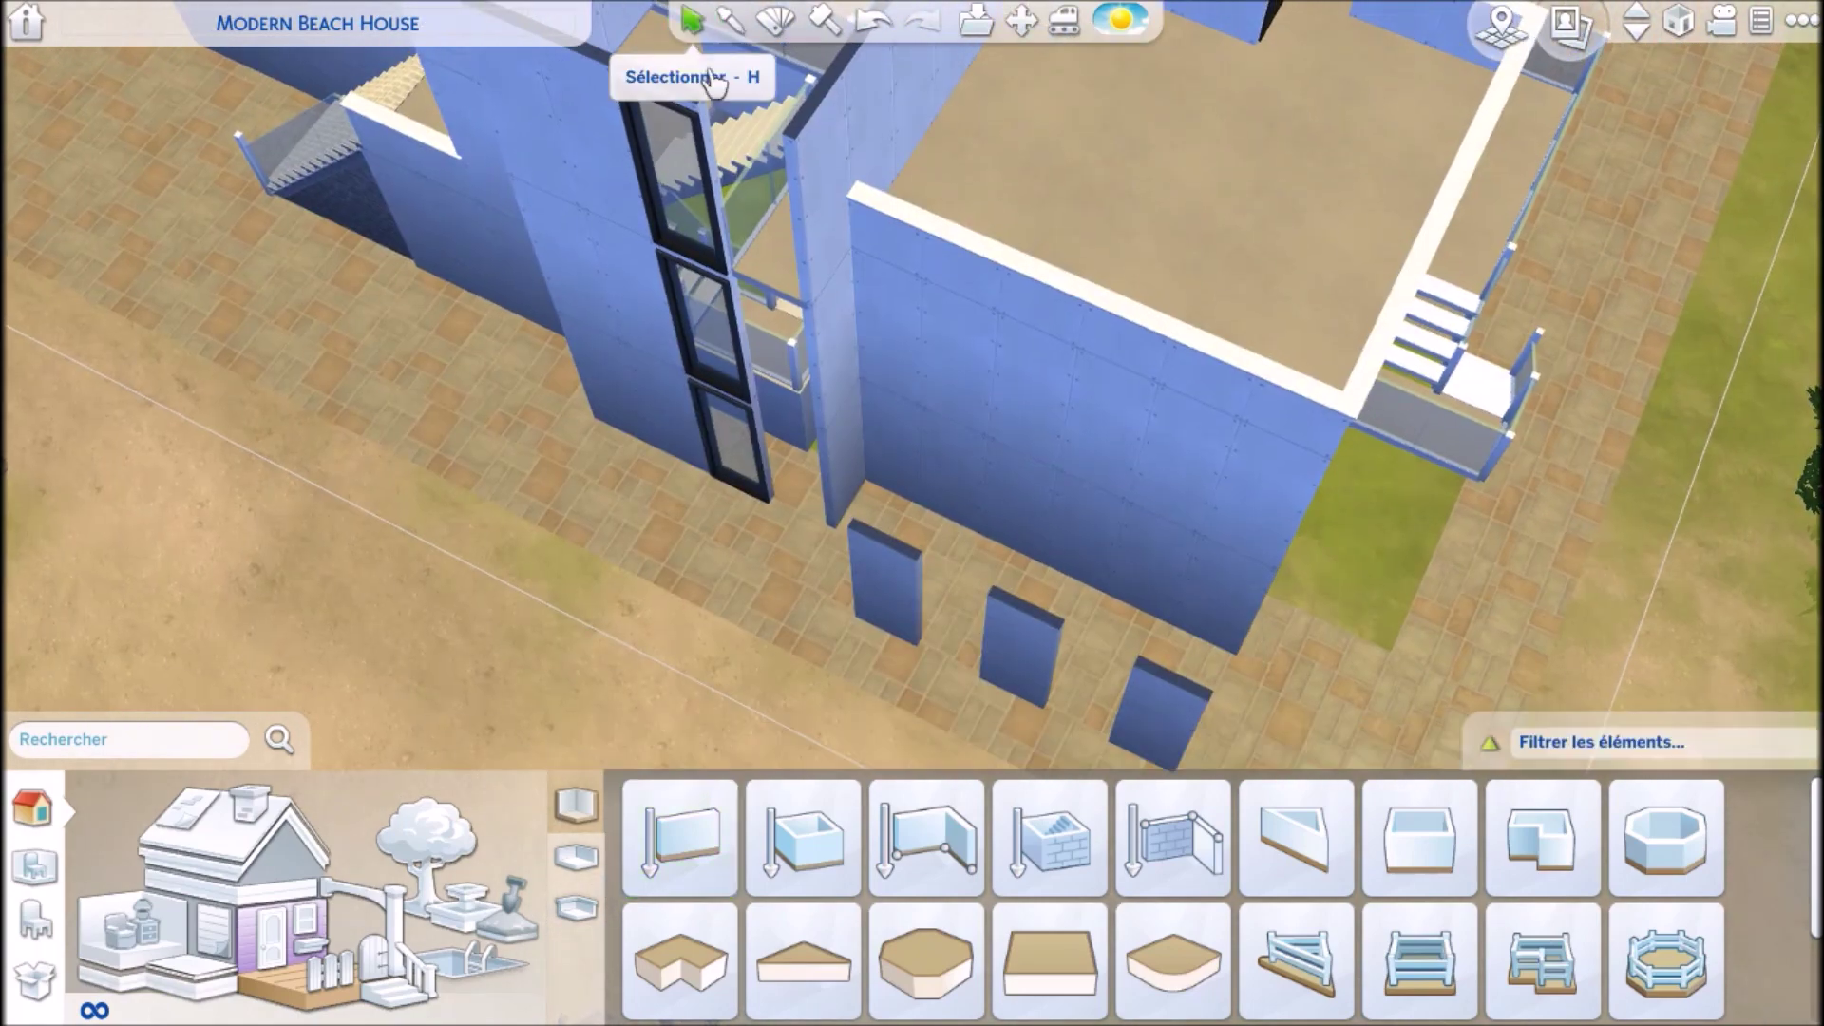
{"action": "left_click", "coordinate": [893, 617]}
{"action": "left_click", "coordinate": [749, 465]}
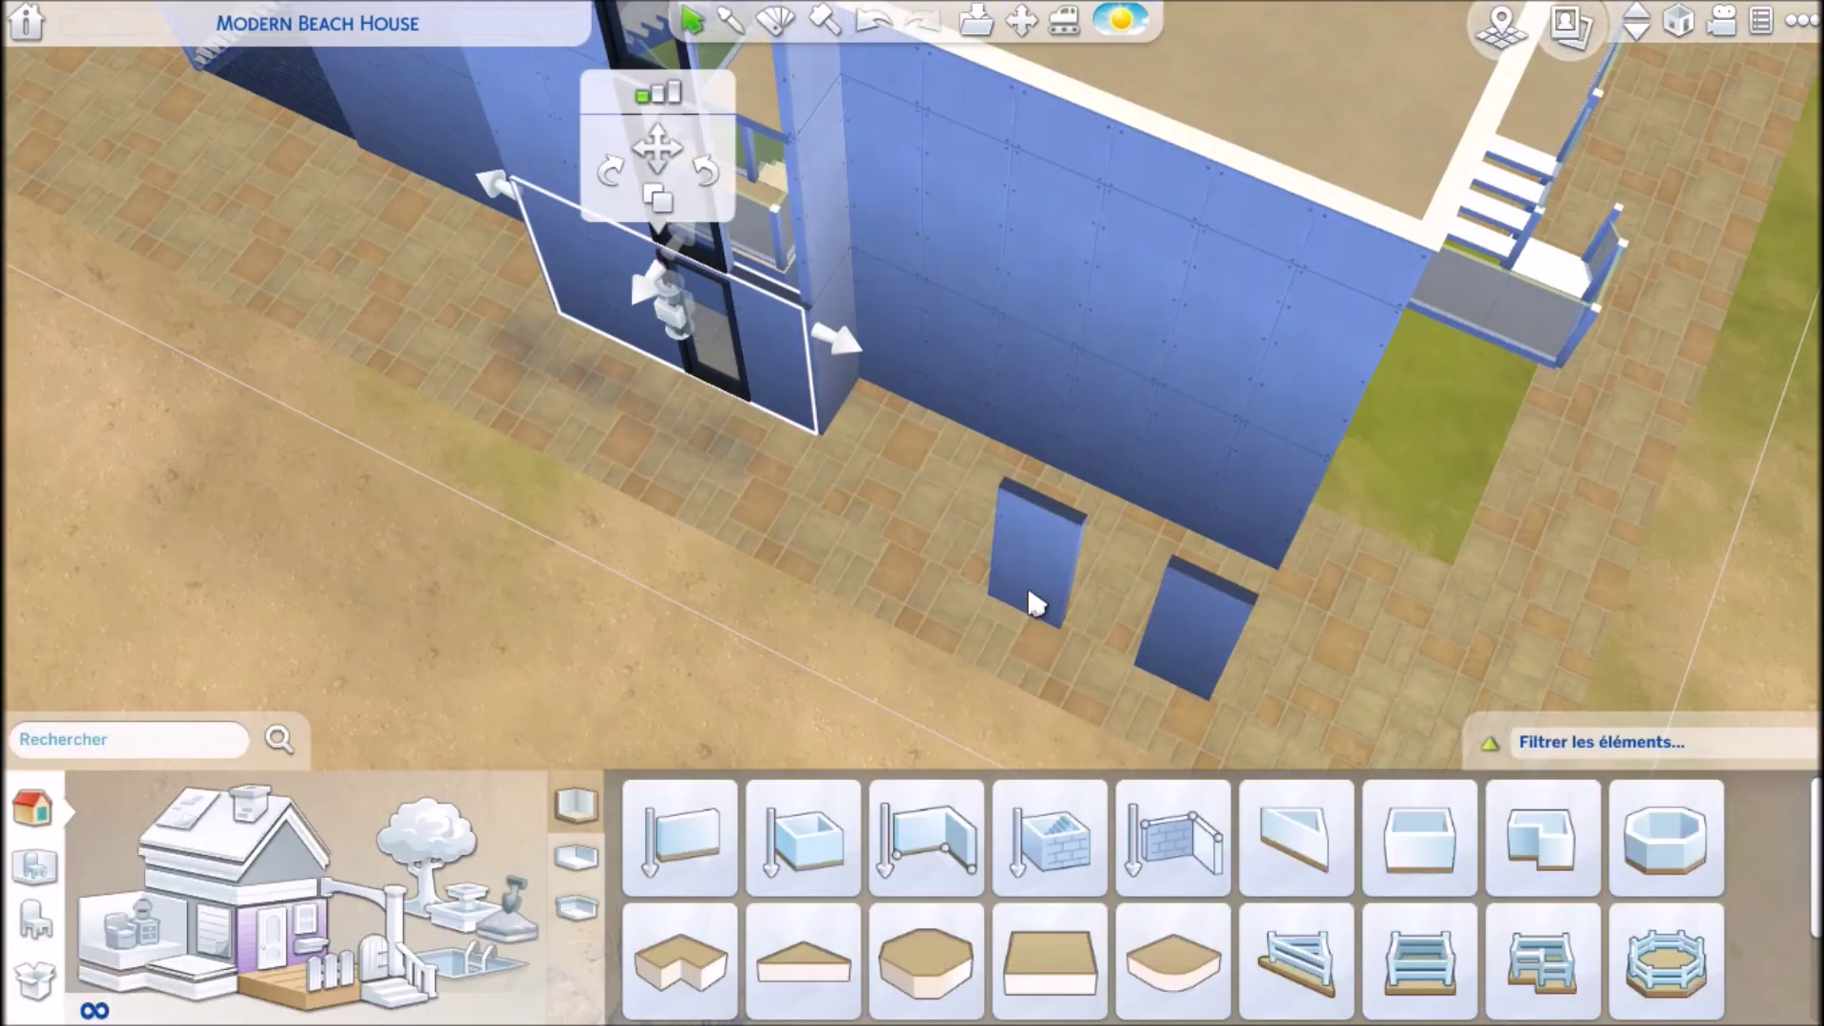
- Move the second free-standing wall piece into the top-floor gap beside the uppermost window
{"action": "left_click", "coordinate": [1033, 603]}
{"action": "left_click", "coordinate": [1024, 406]}
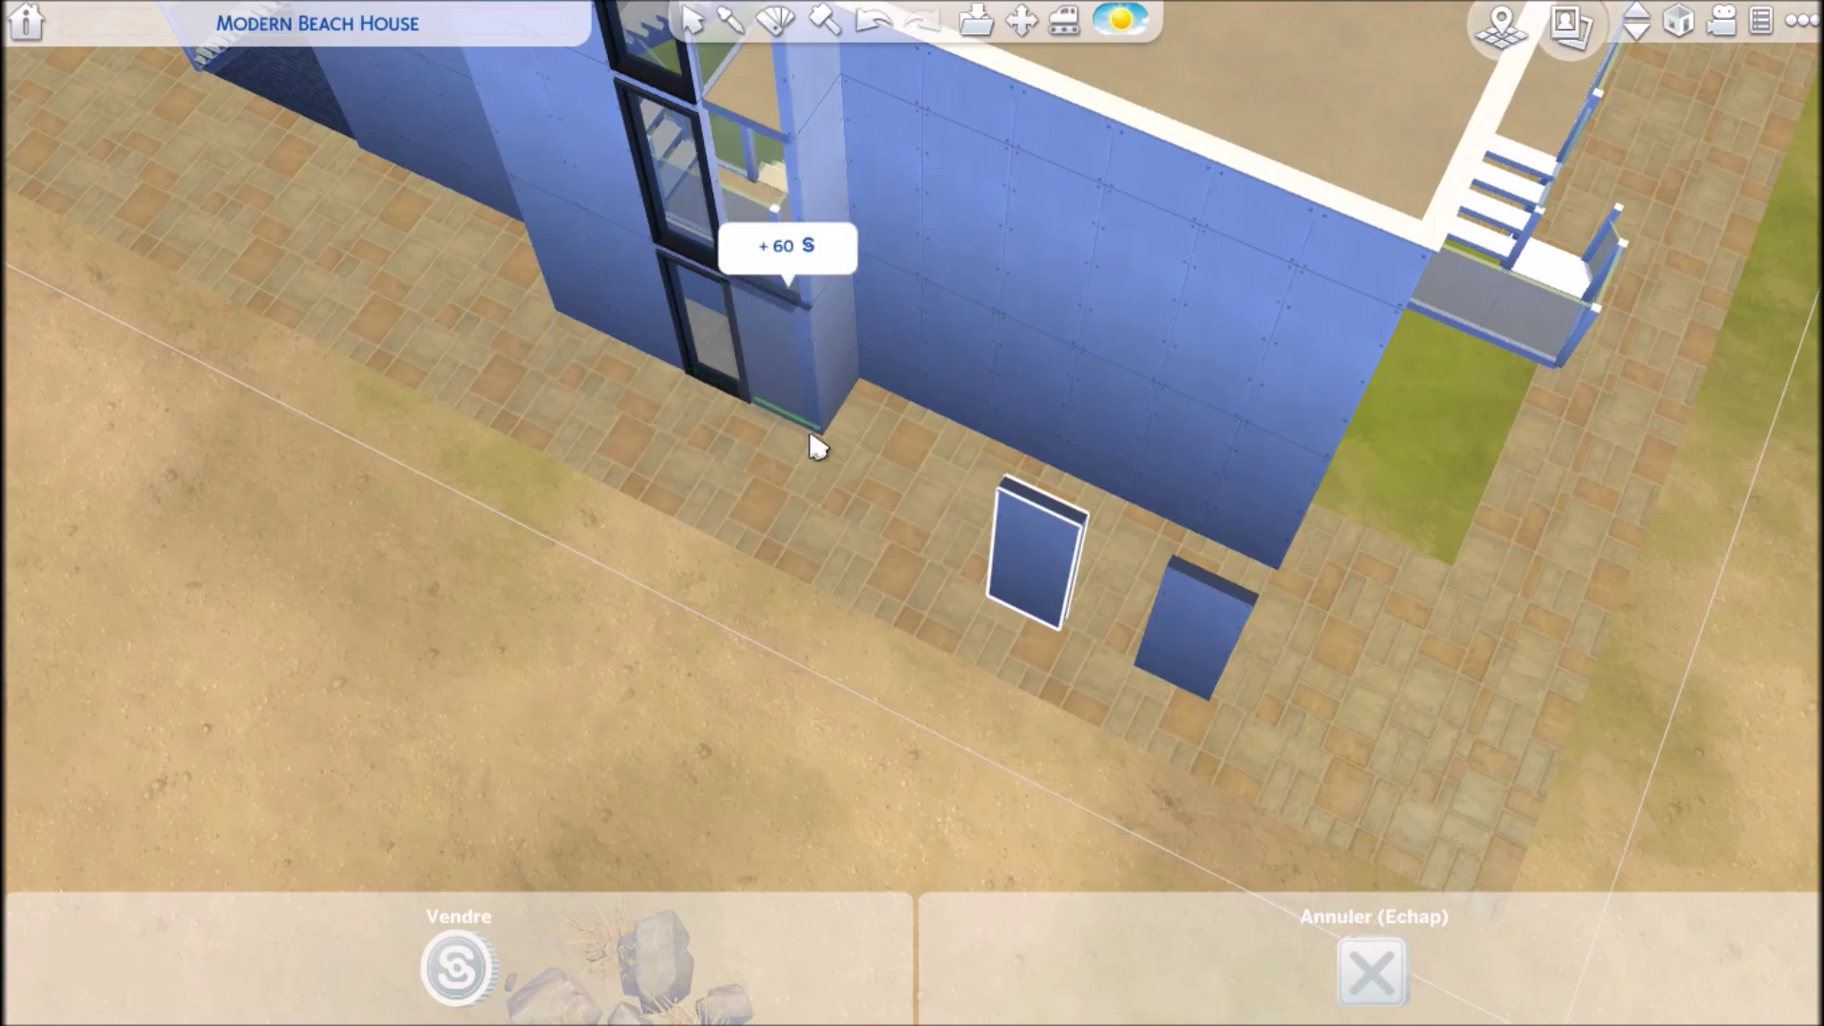
{"action": "key", "text": "w"}
{"action": "scroll", "coordinate": [814, 468], "scroll_direction": "down", "scroll_amount": 3}
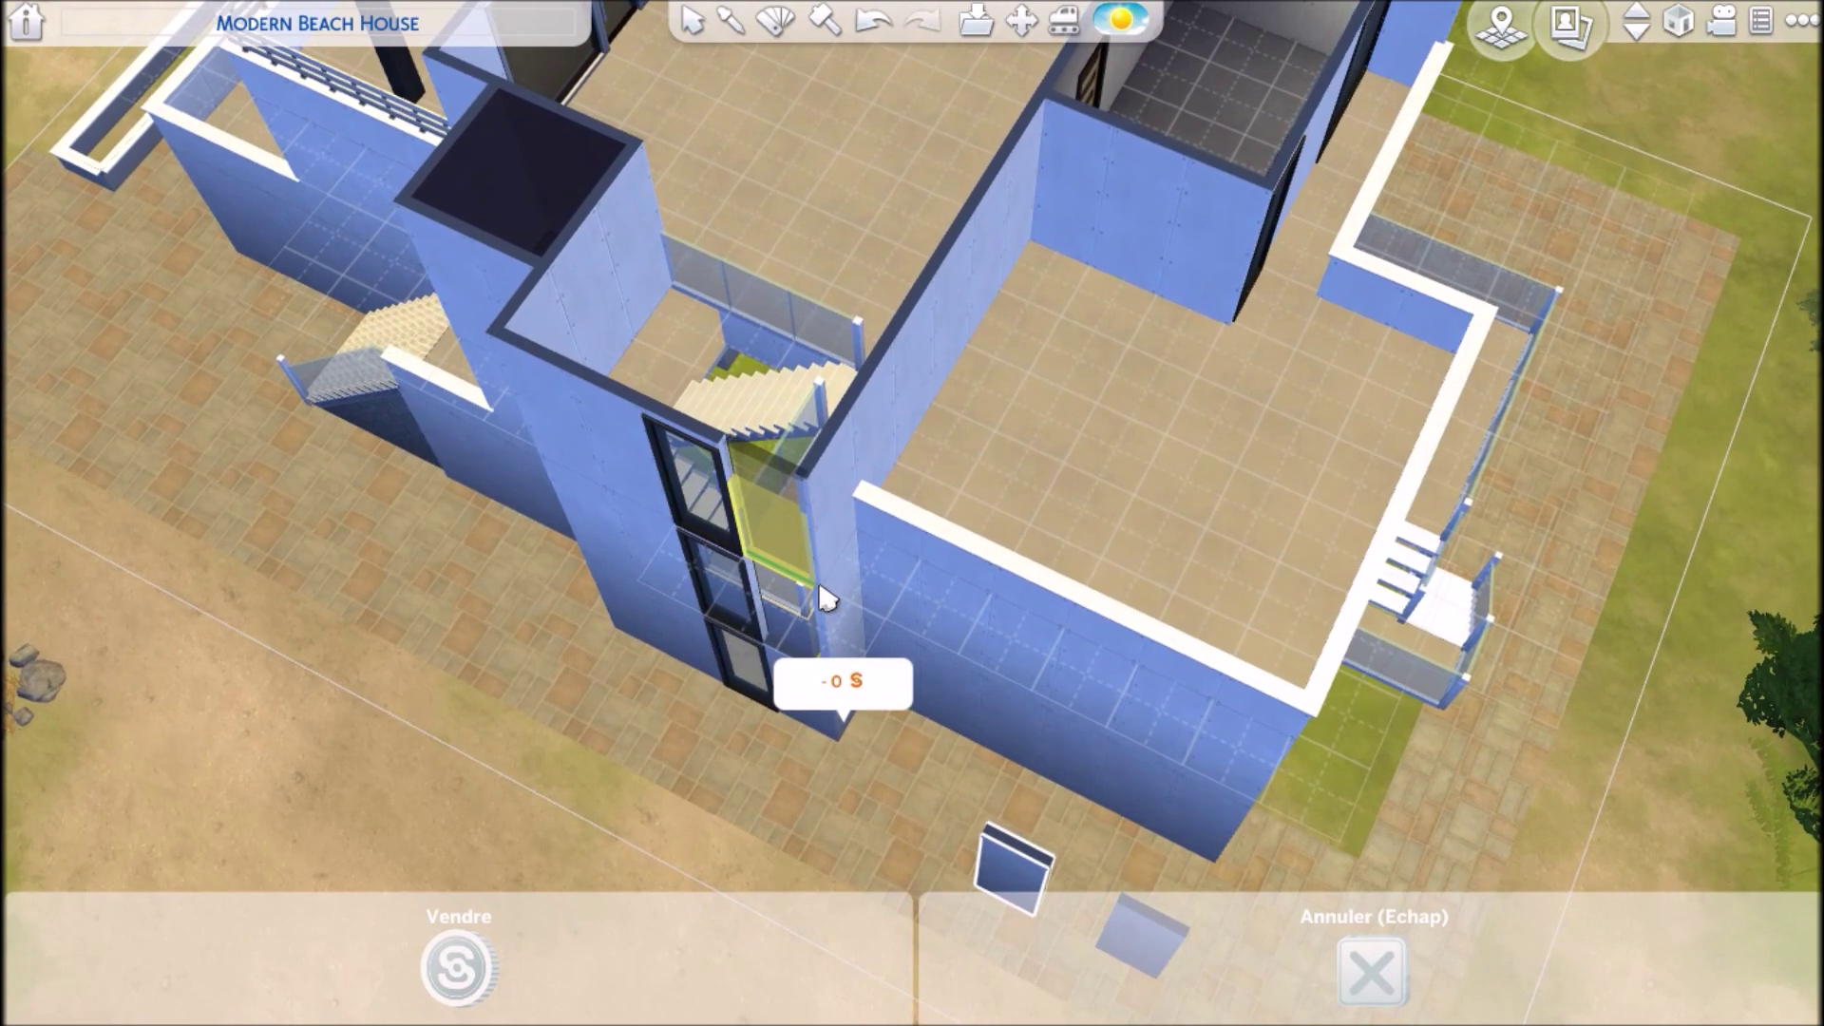
{"action": "left_click", "coordinate": [822, 597]}
{"action": "key", "text": "period"}
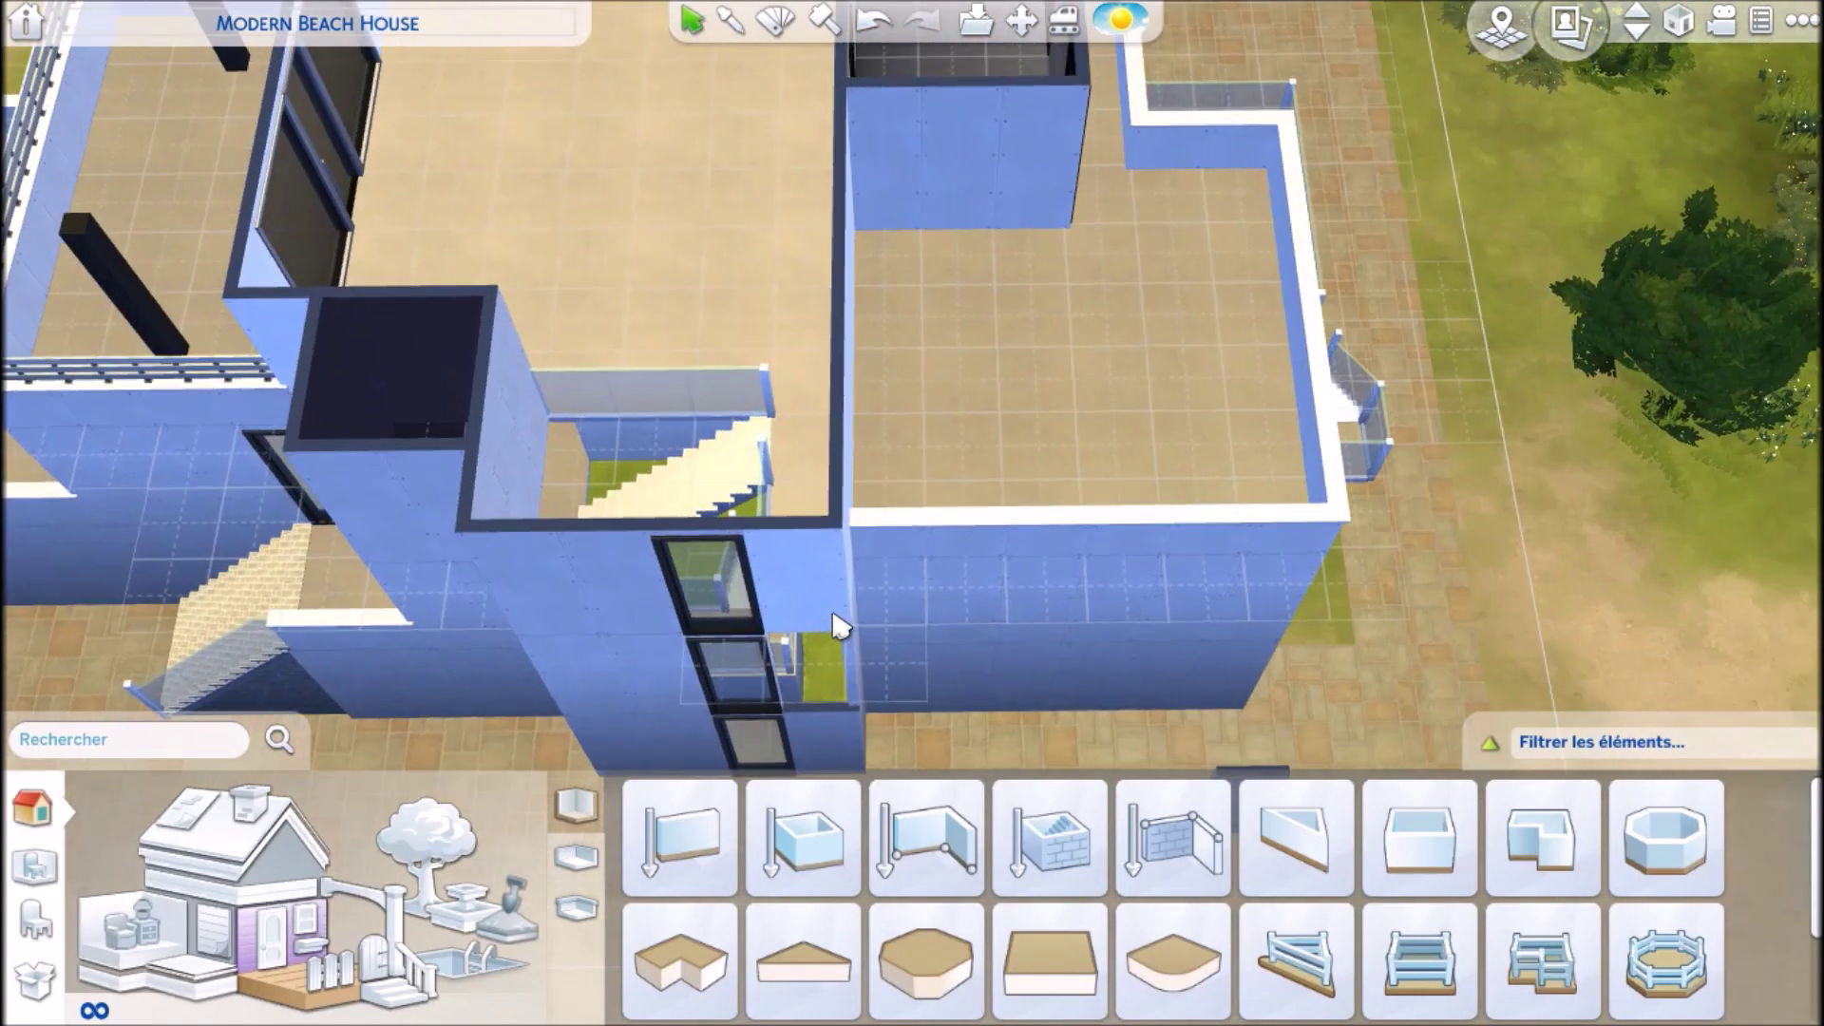
- Move the last free-standing wall piece into the middle-floor gap beside the stairwell window
{"action": "scroll", "coordinate": [944, 379], "scroll_direction": "down", "scroll_amount": 5}
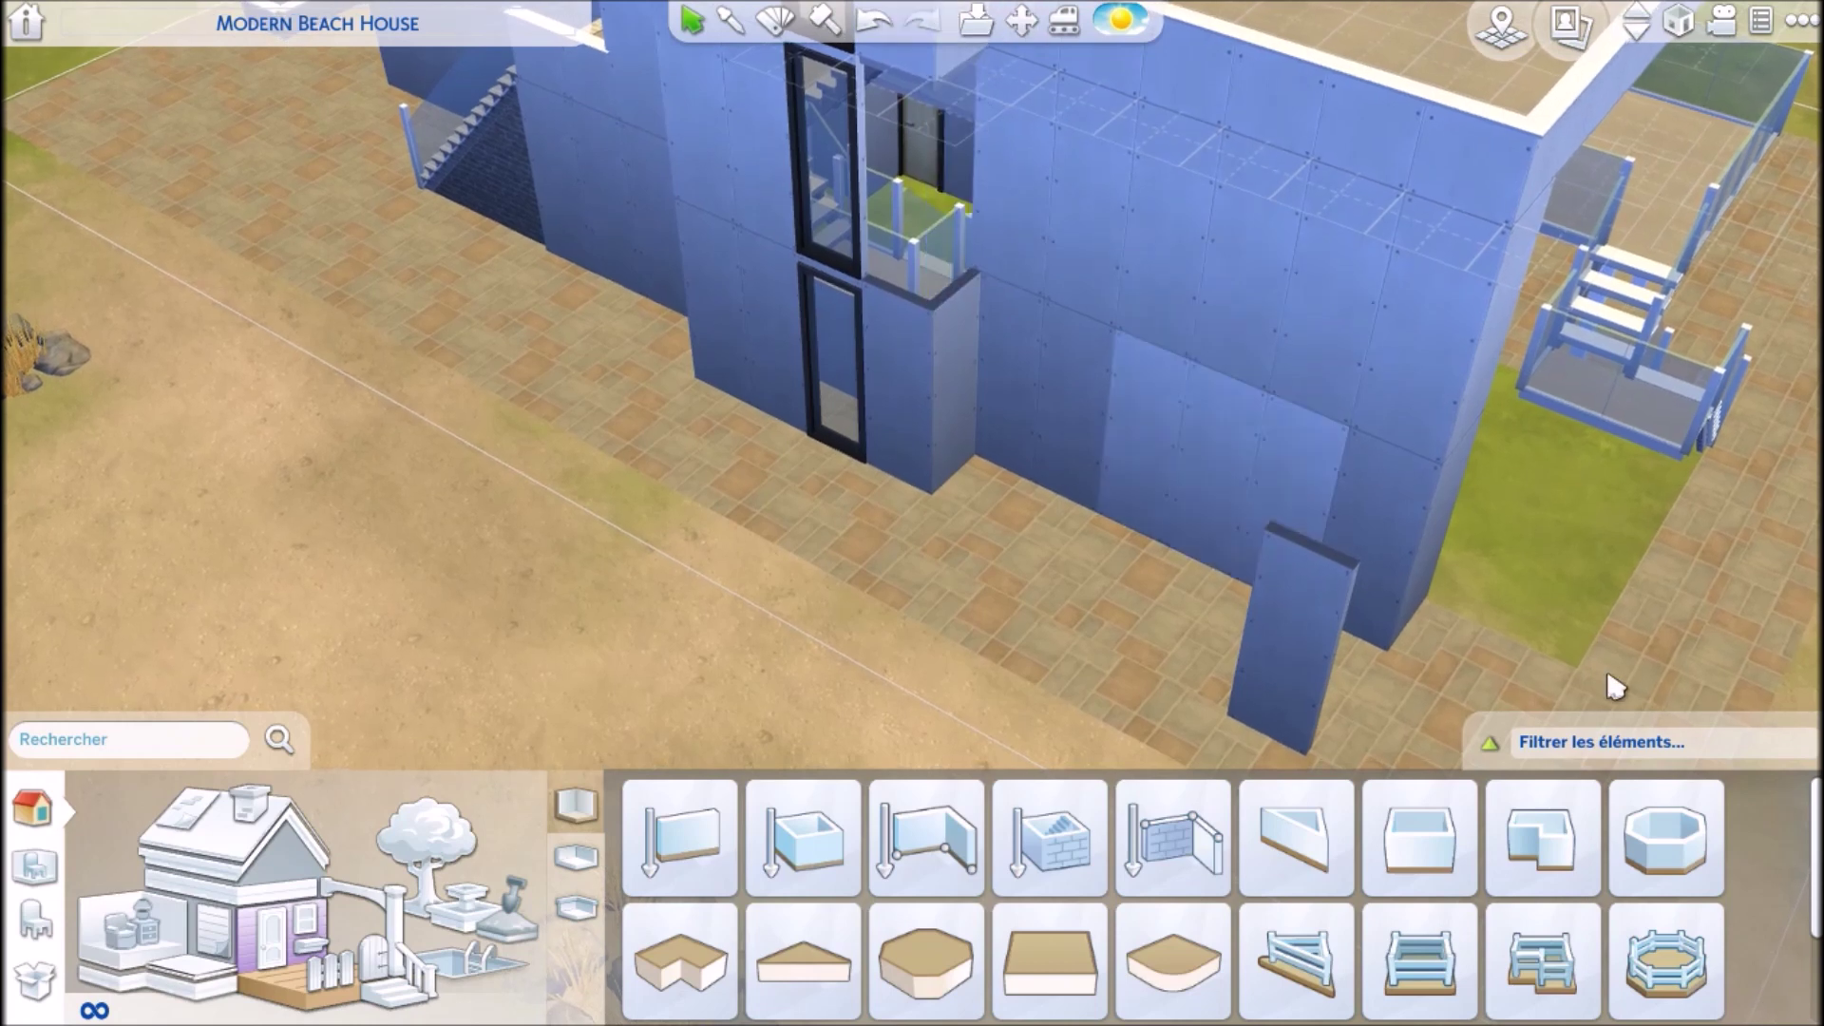
{"action": "left_click", "coordinate": [1328, 644]}
{"action": "key", "text": "Page_Down"}
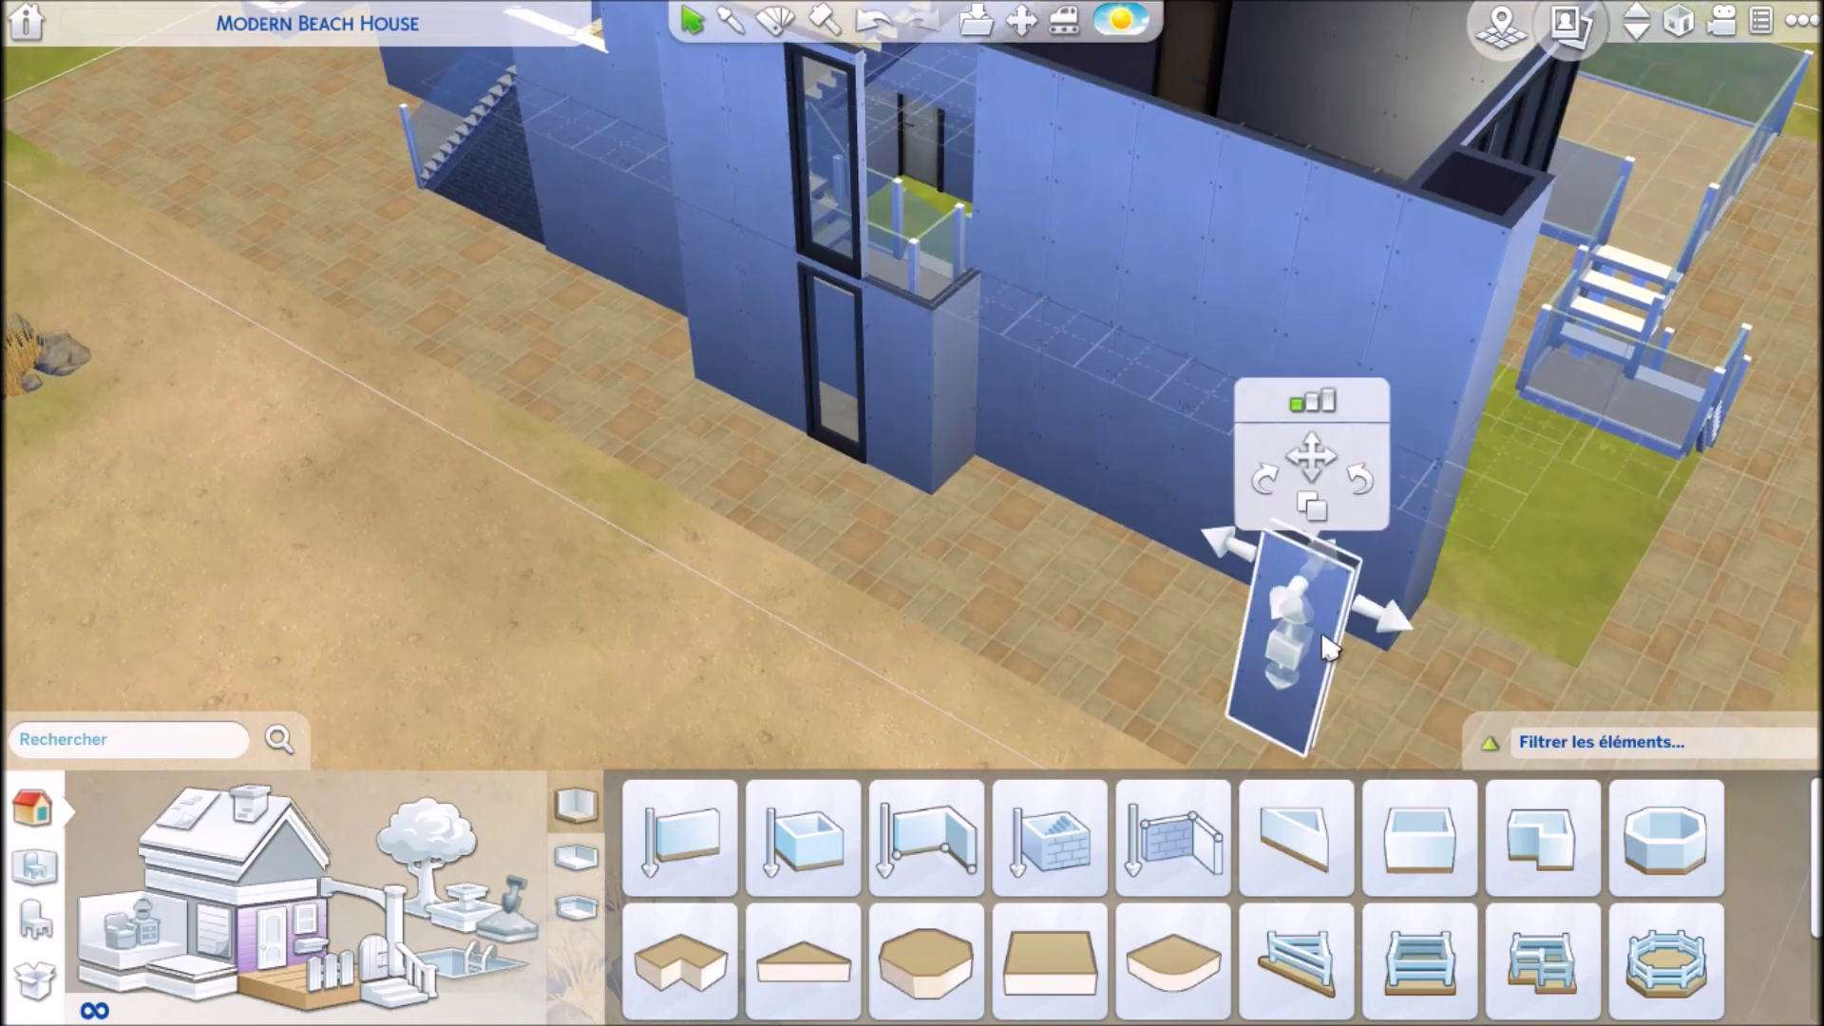
{"action": "left_click", "coordinate": [1311, 459]}
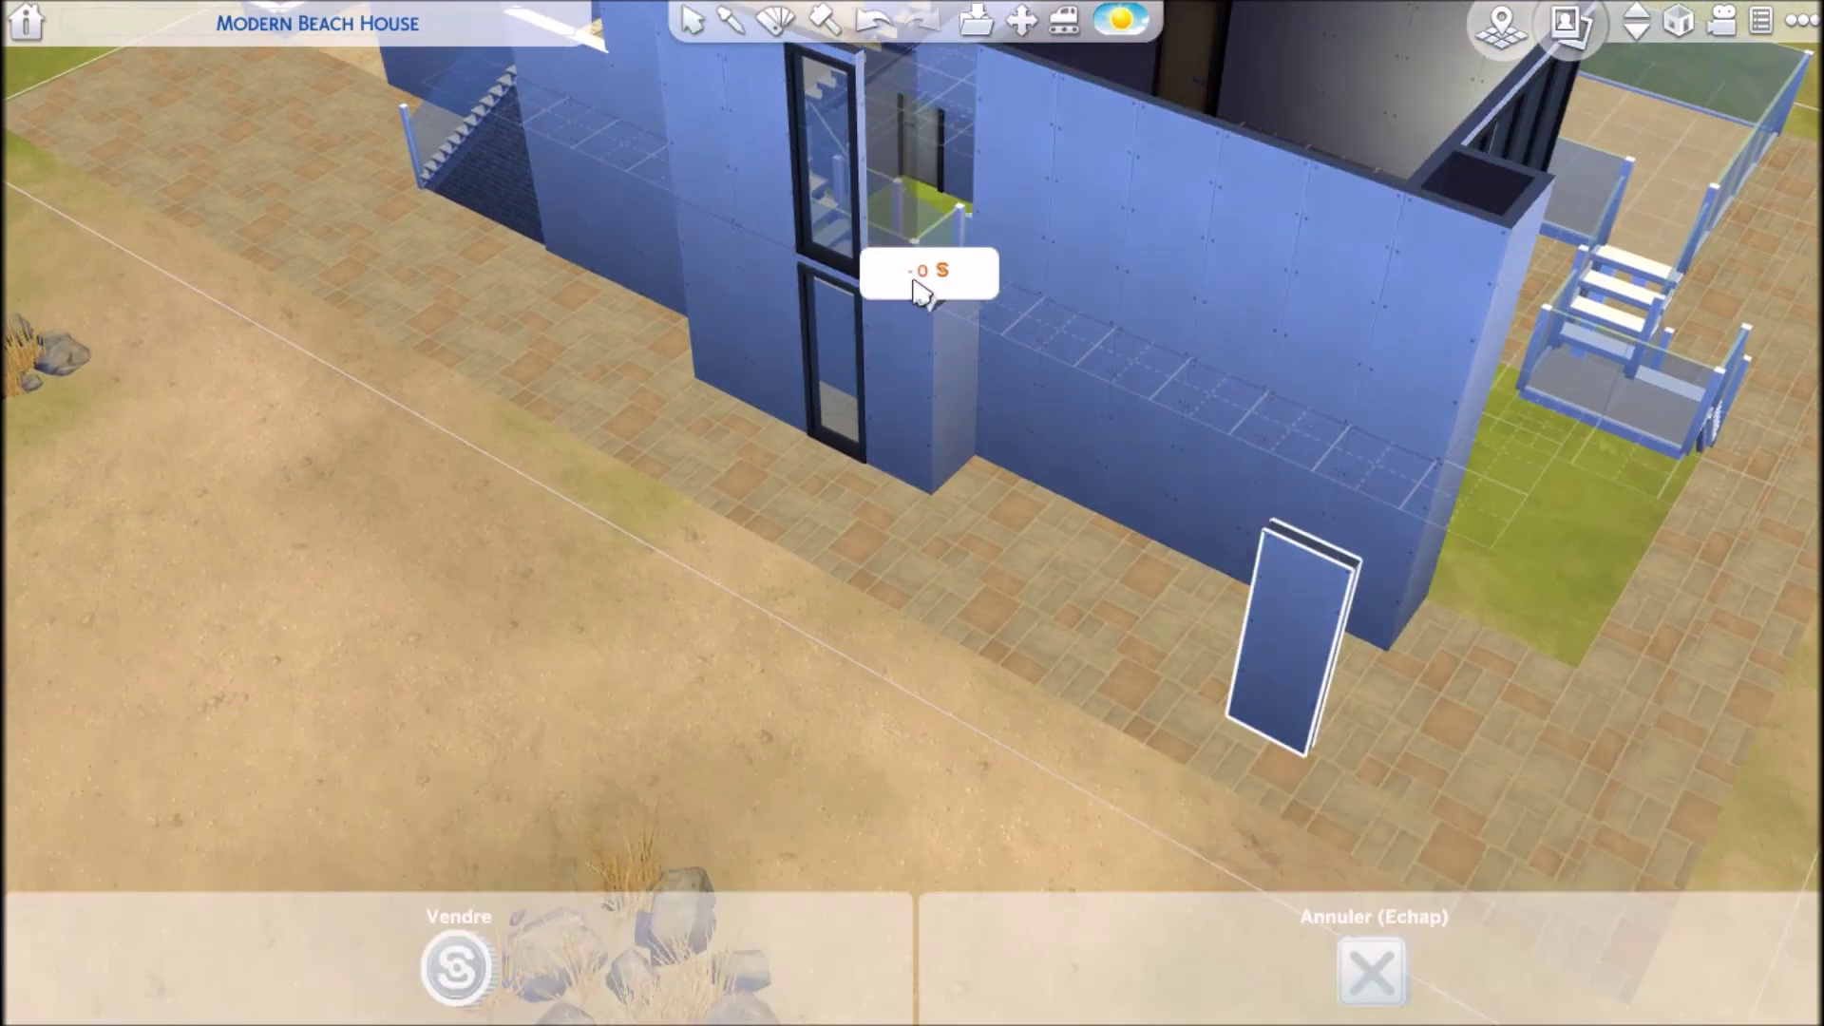
{"action": "left_click_drag", "start_coordinate": [926, 330], "coordinate": [932, 550]}
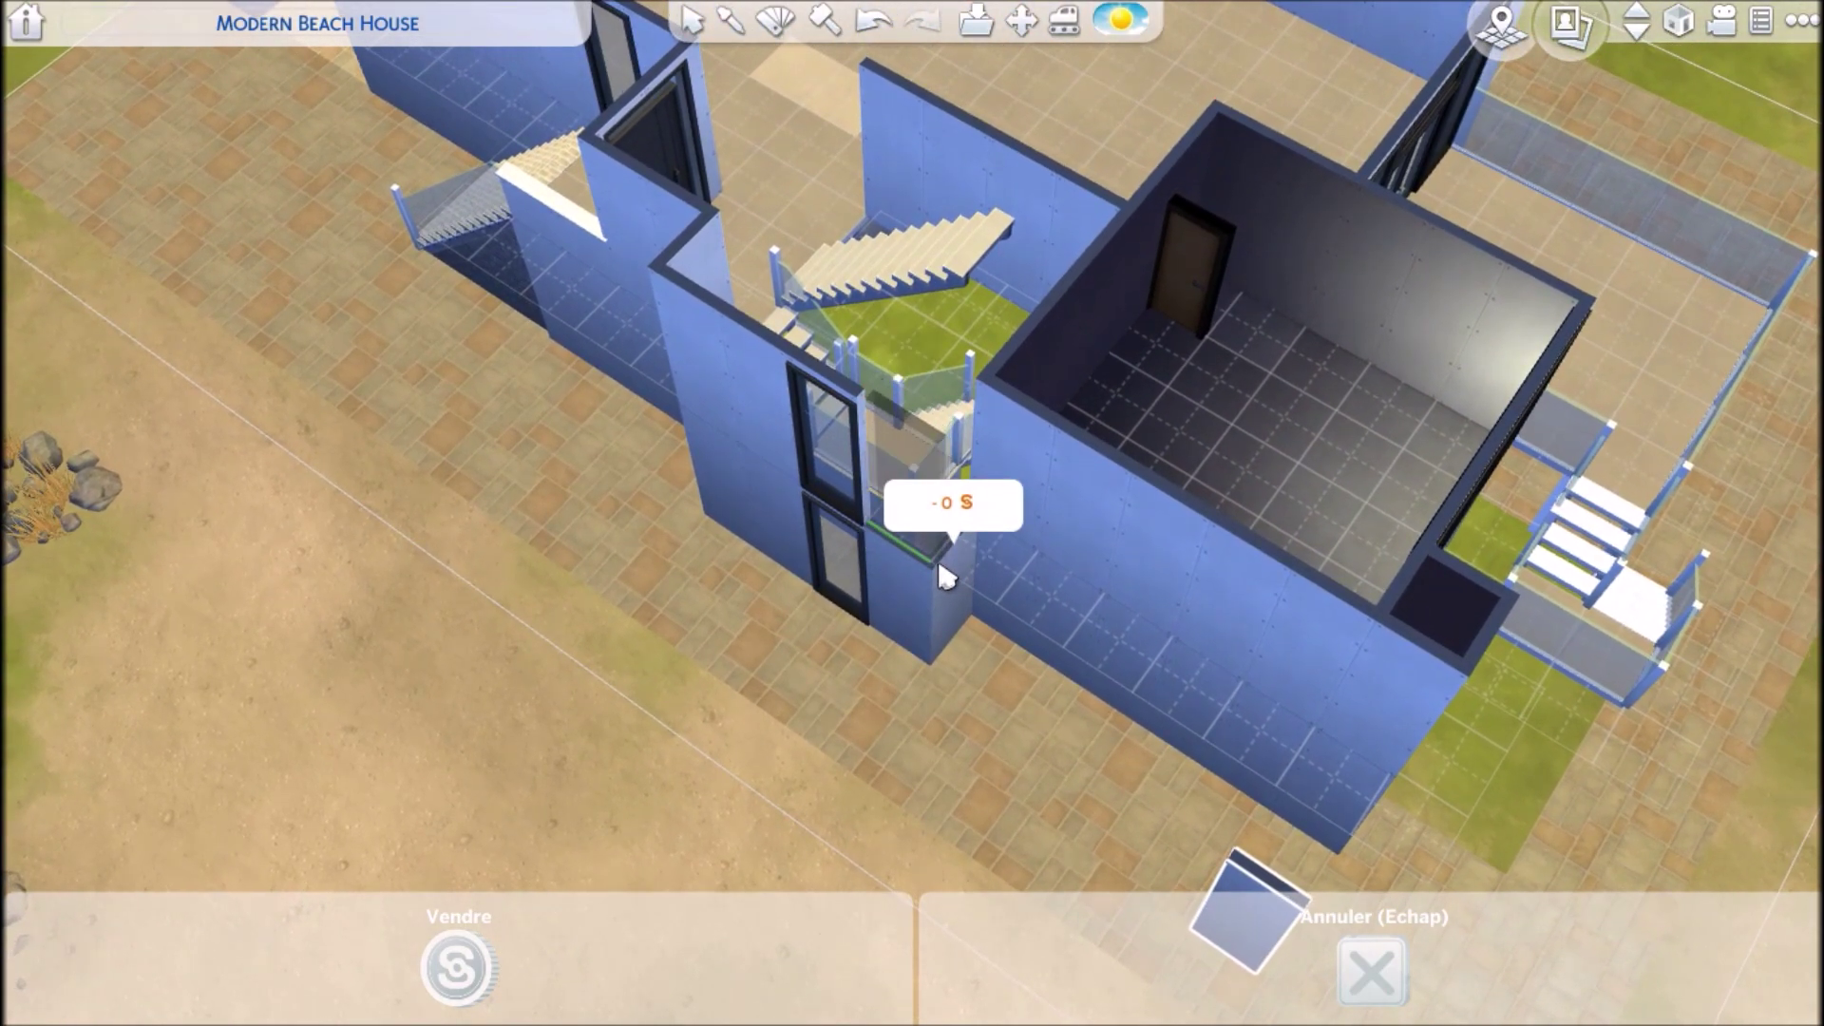
{"action": "left_click", "coordinate": [938, 570]}
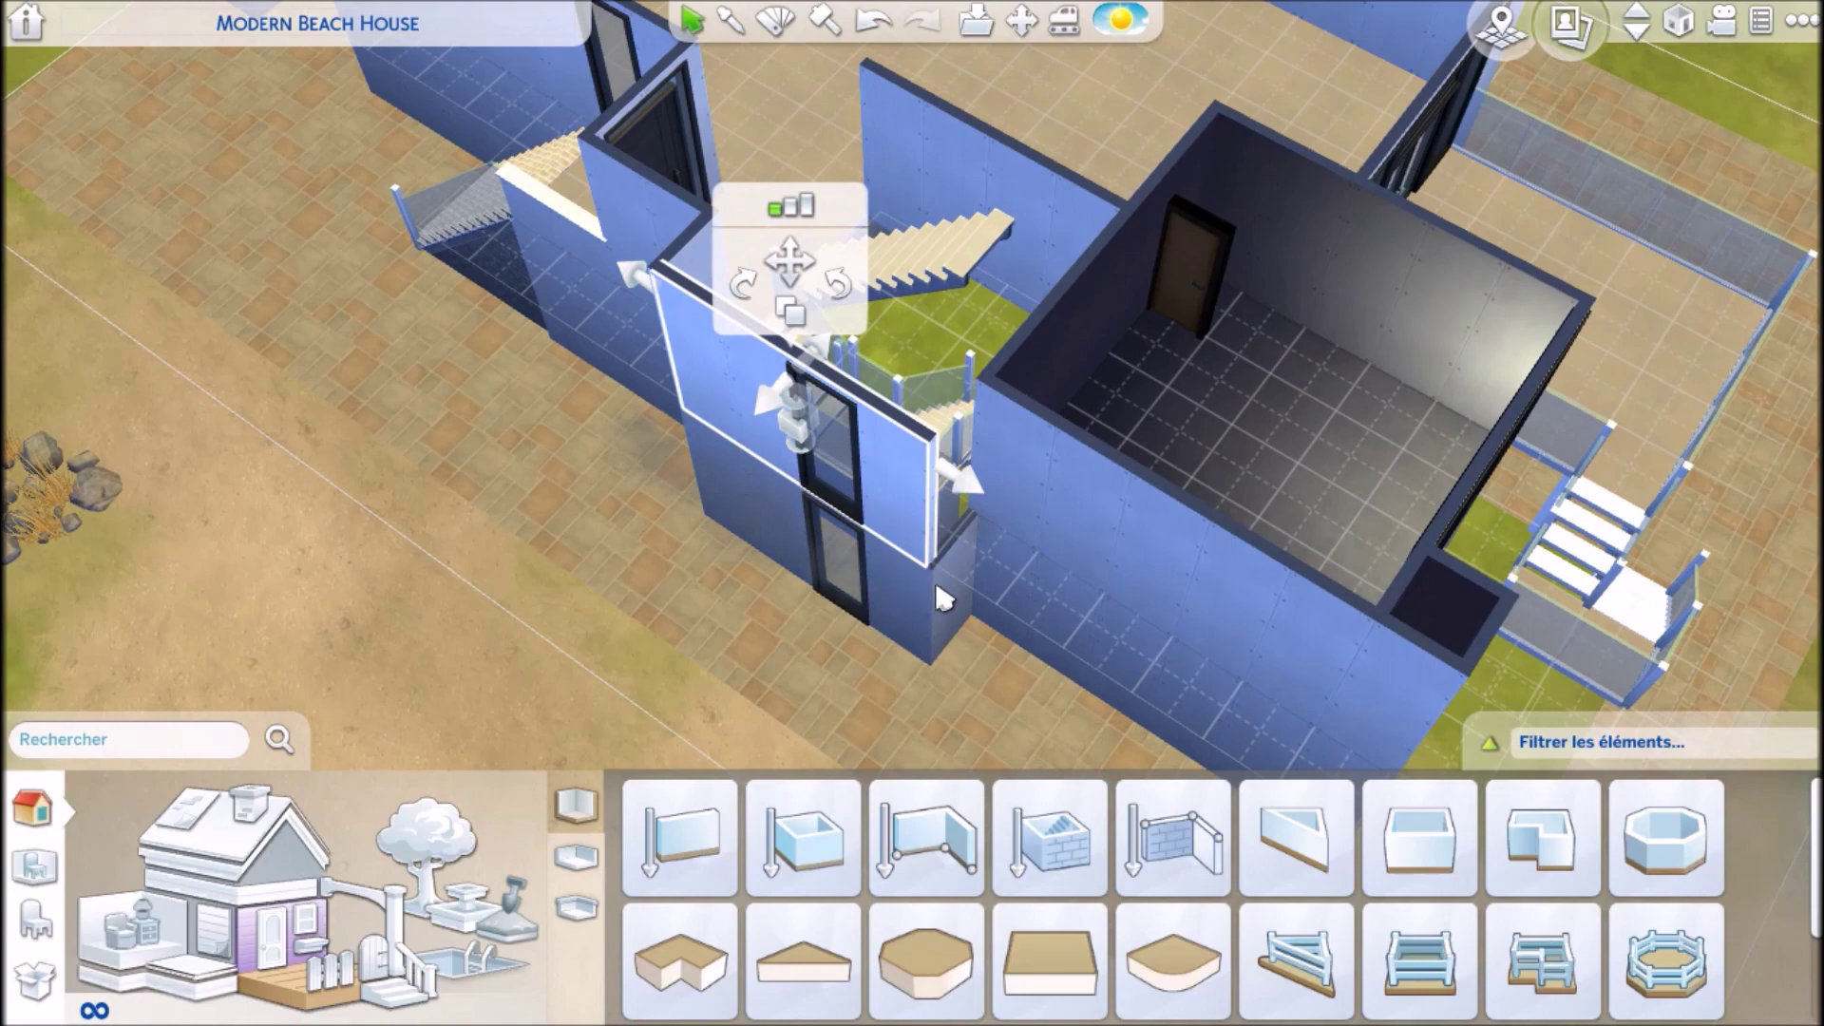
- Build a one-tile wall piece perpendicular to the facade and move it into the middle-floor gap on the stairwell's side
{"action": "left_click", "coordinate": [673, 876]}
{"action": "key", "text": "s"}
{"action": "left_click_drag", "start_coordinate": [1018, 570], "coordinate": [1057, 503]}
{"action": "key", "text": "Escape"}
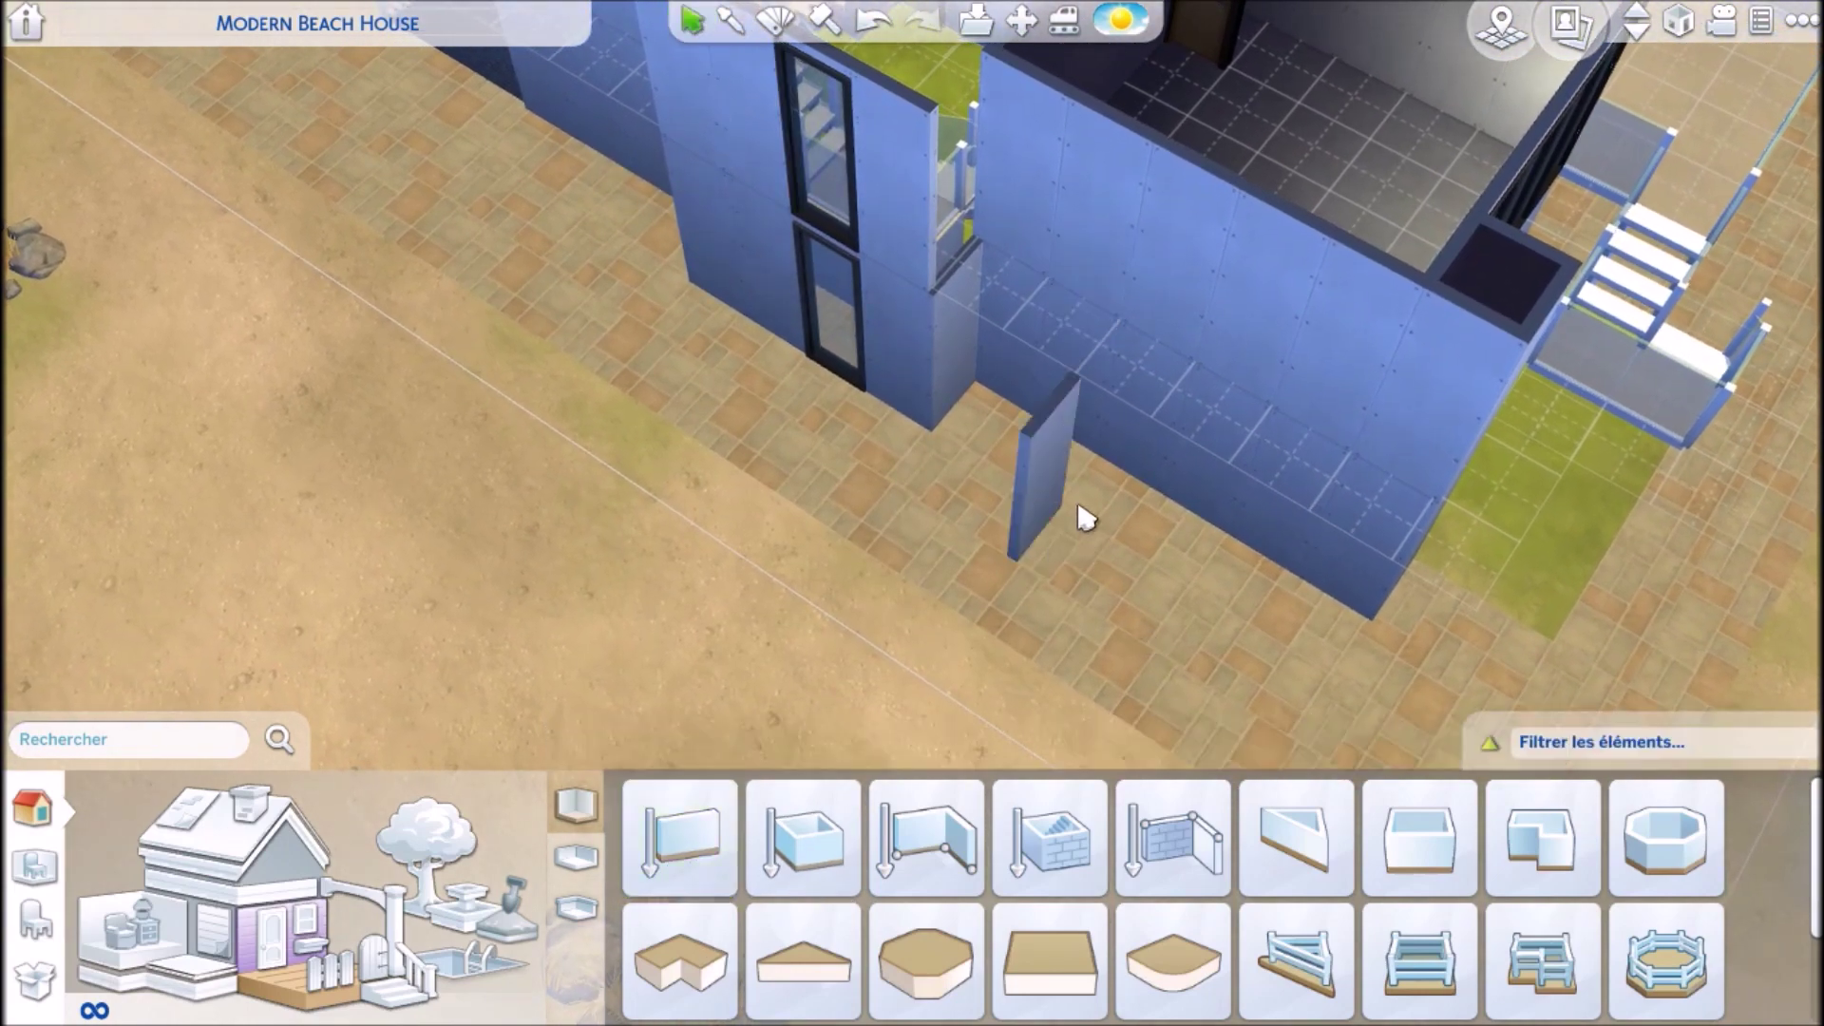
{"action": "left_click", "coordinate": [1049, 446]}
{"action": "left_click", "coordinate": [1061, 333]}
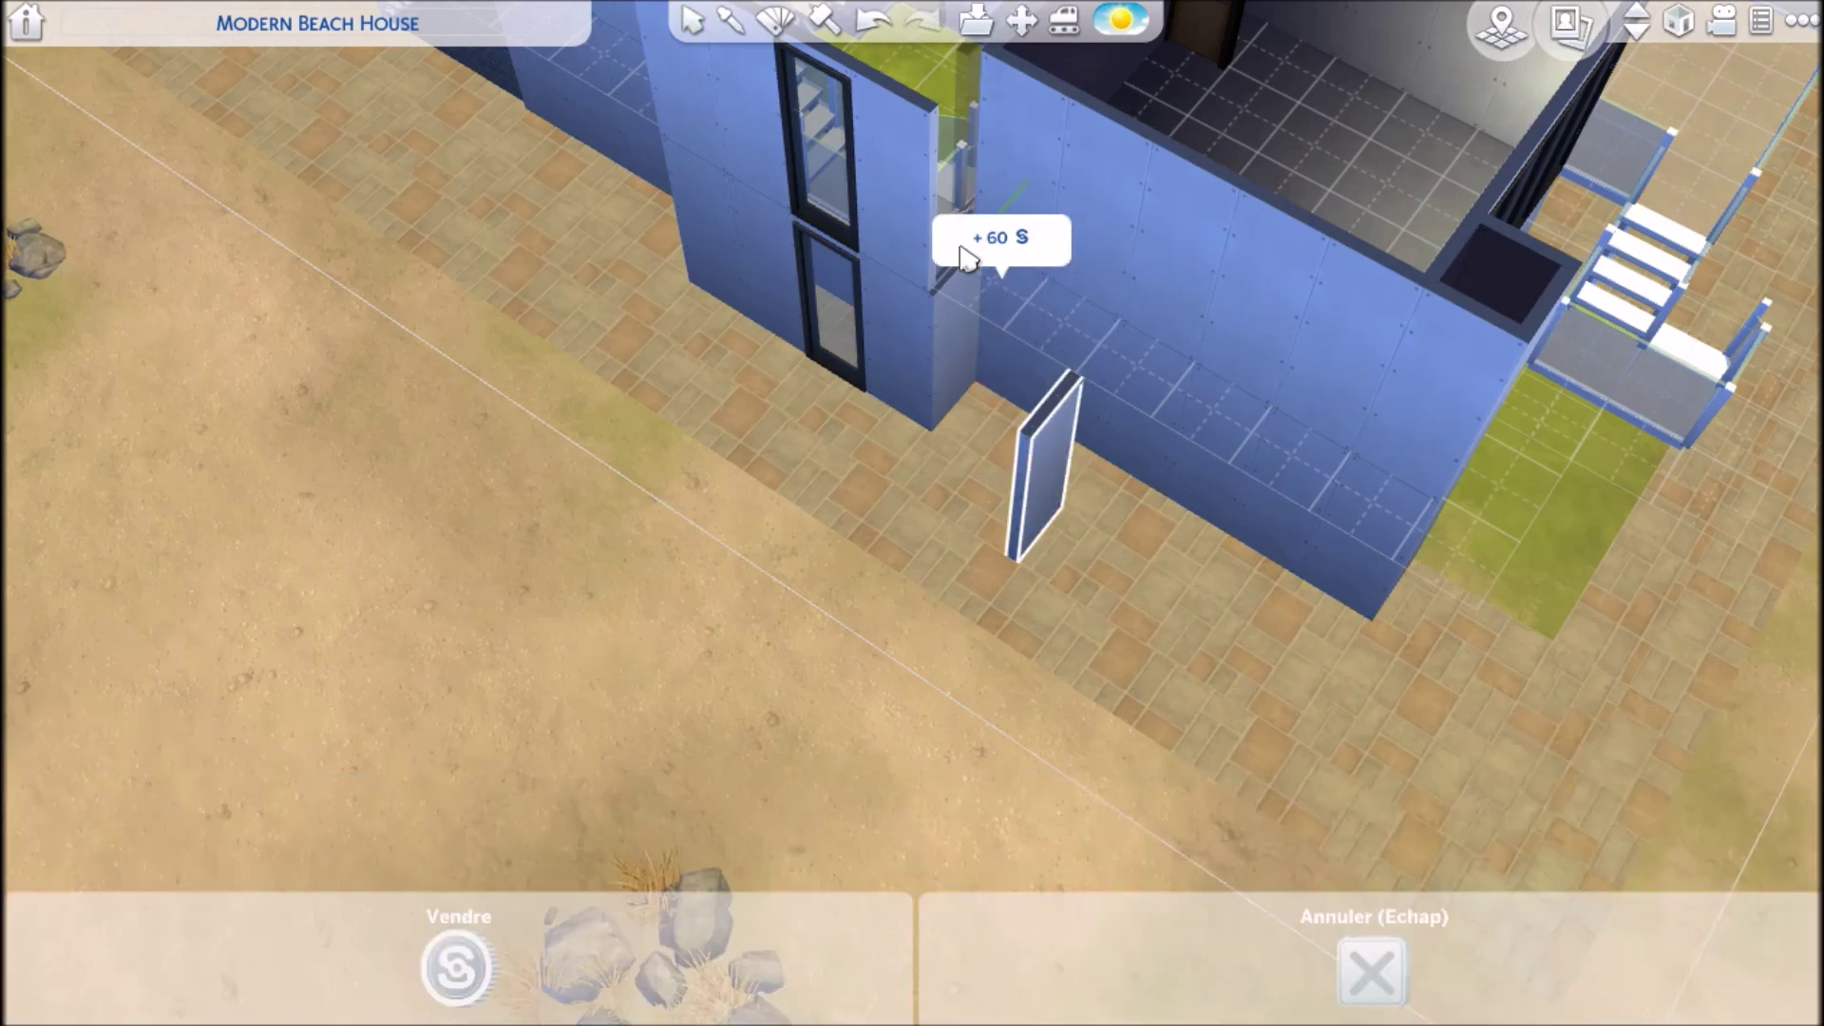
{"action": "left_click", "coordinate": [940, 275]}
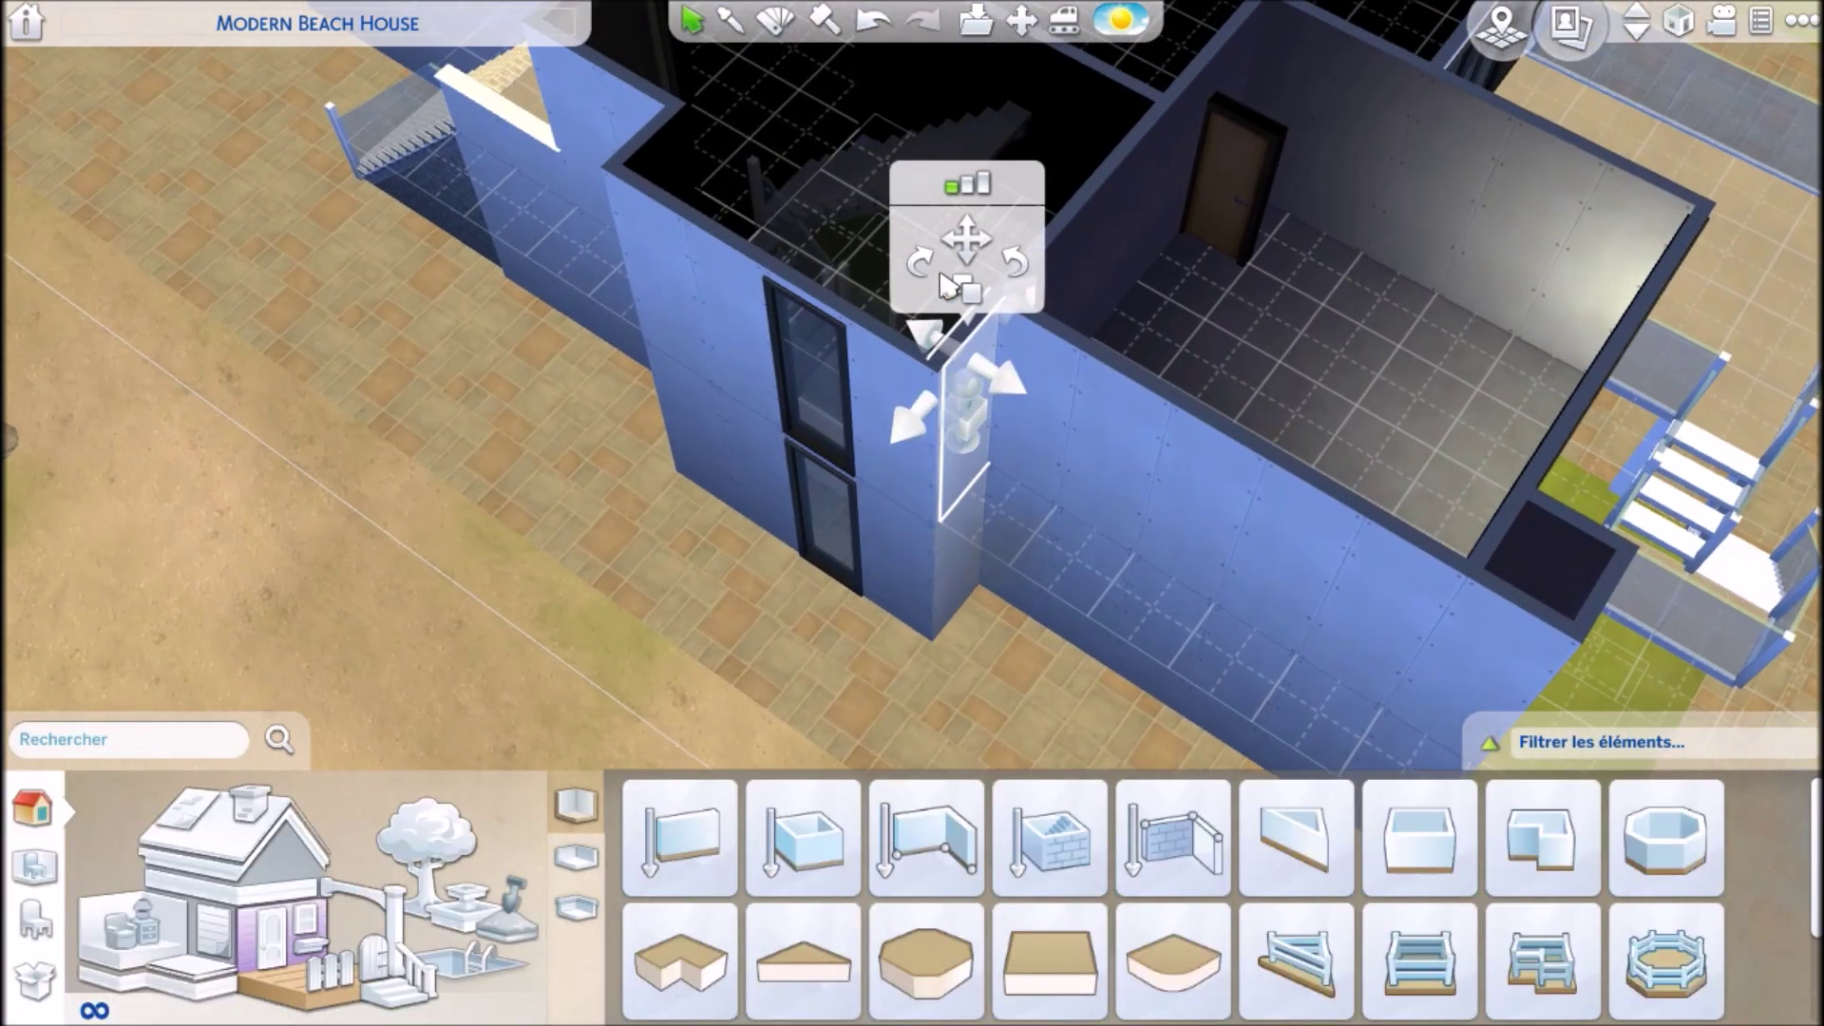
- Hide the grid and fence the middle-floor stairwell opening around the stairs with the glass panel fence
{"action": "key", "text": "period"}
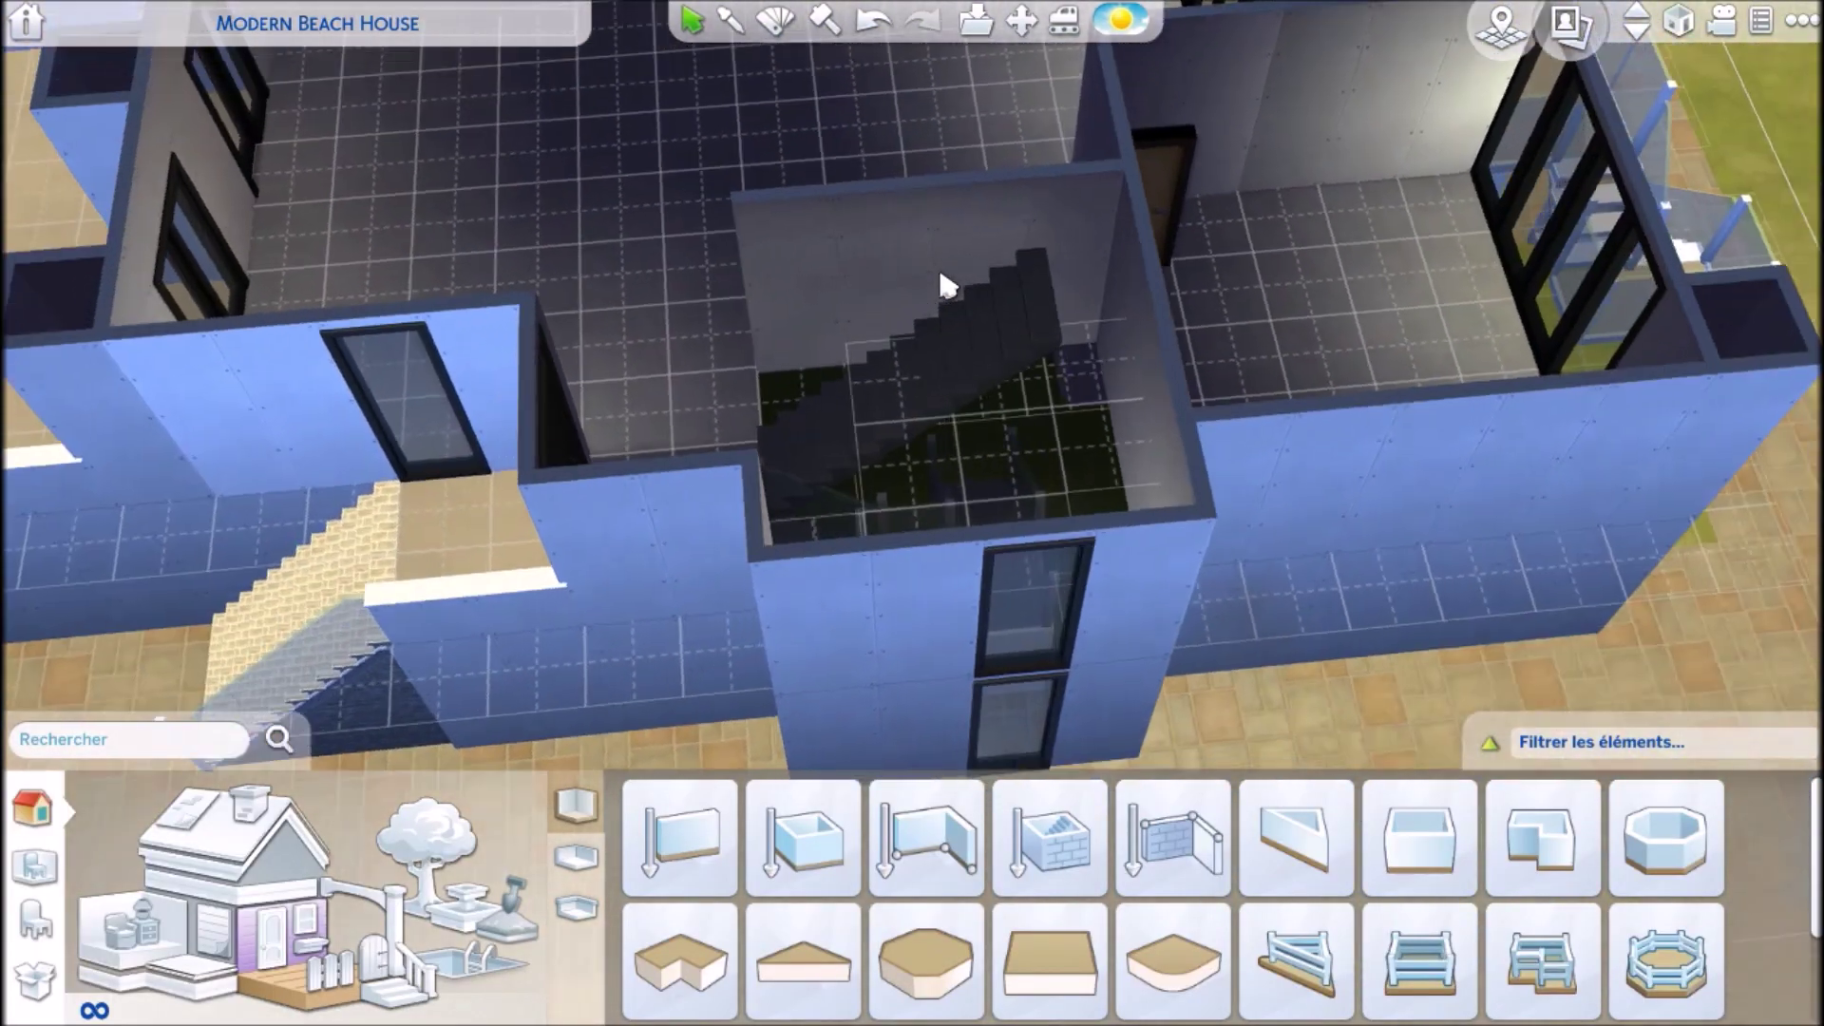
{"action": "key", "text": "period"}
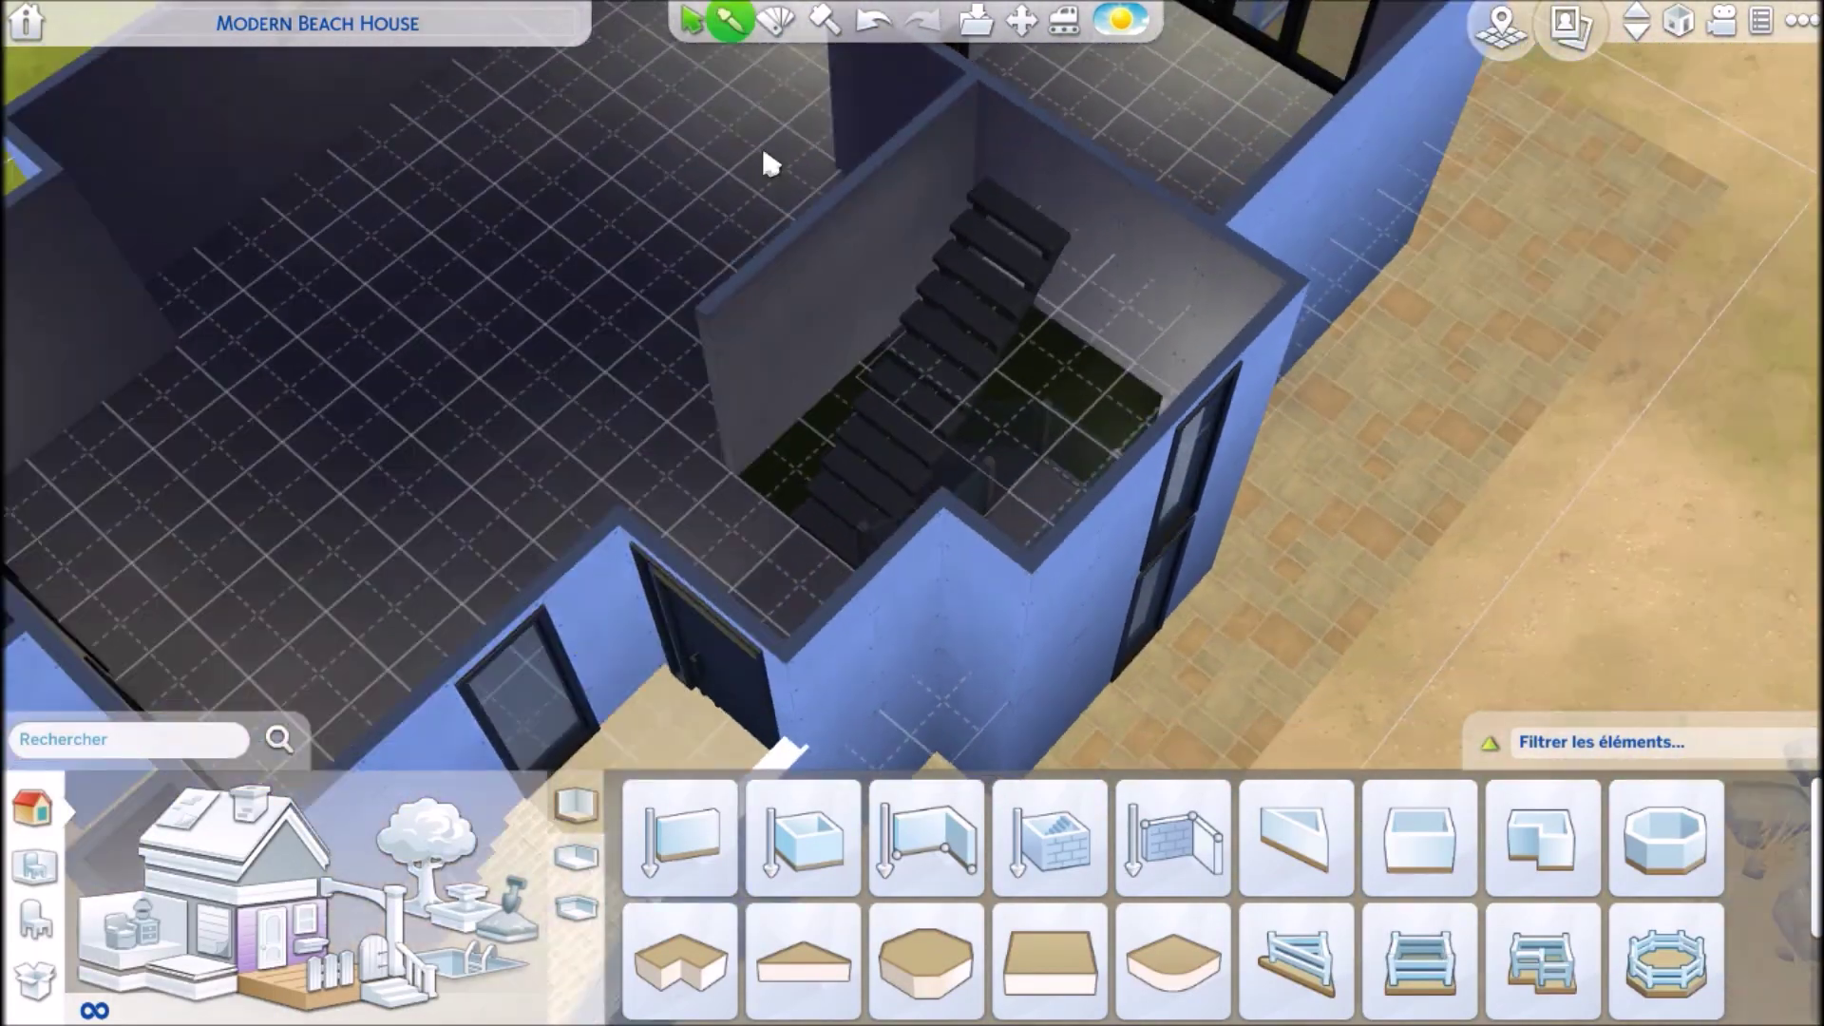
{"action": "scroll", "coordinate": [801, 221], "scroll_direction": "up", "scroll_amount": 3}
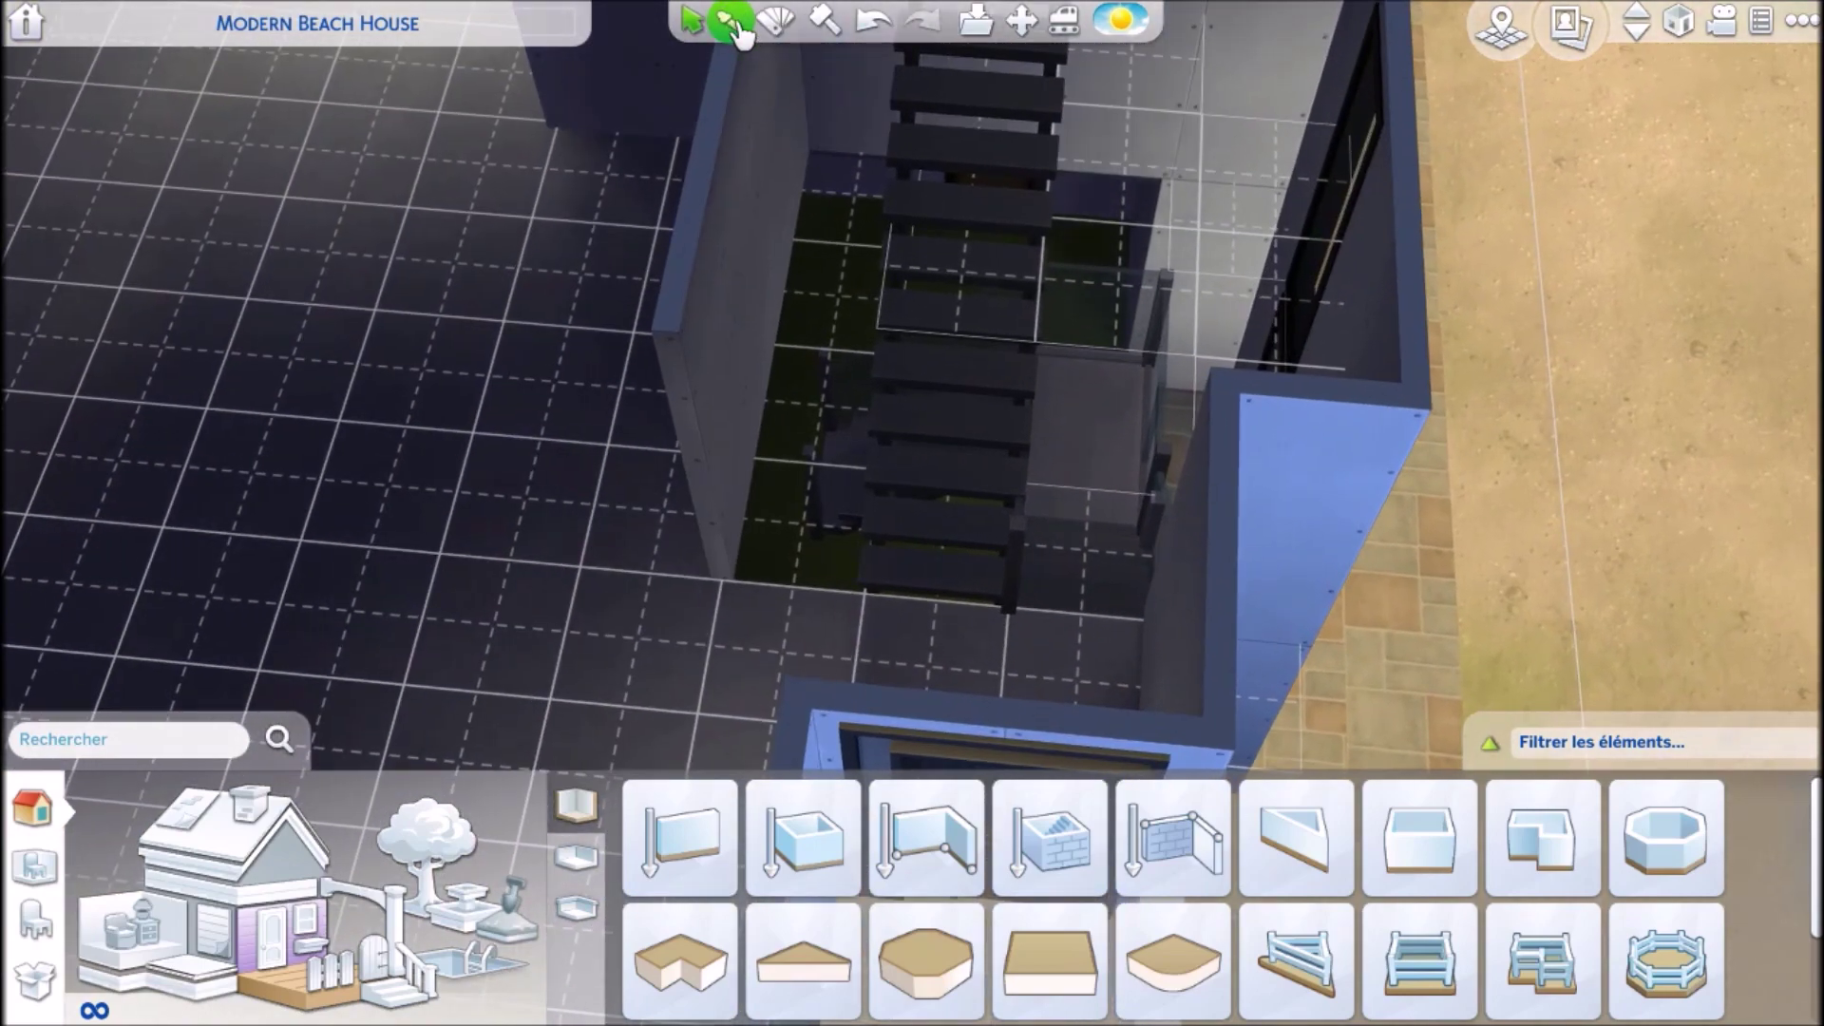
{"action": "key", "text": "g"}
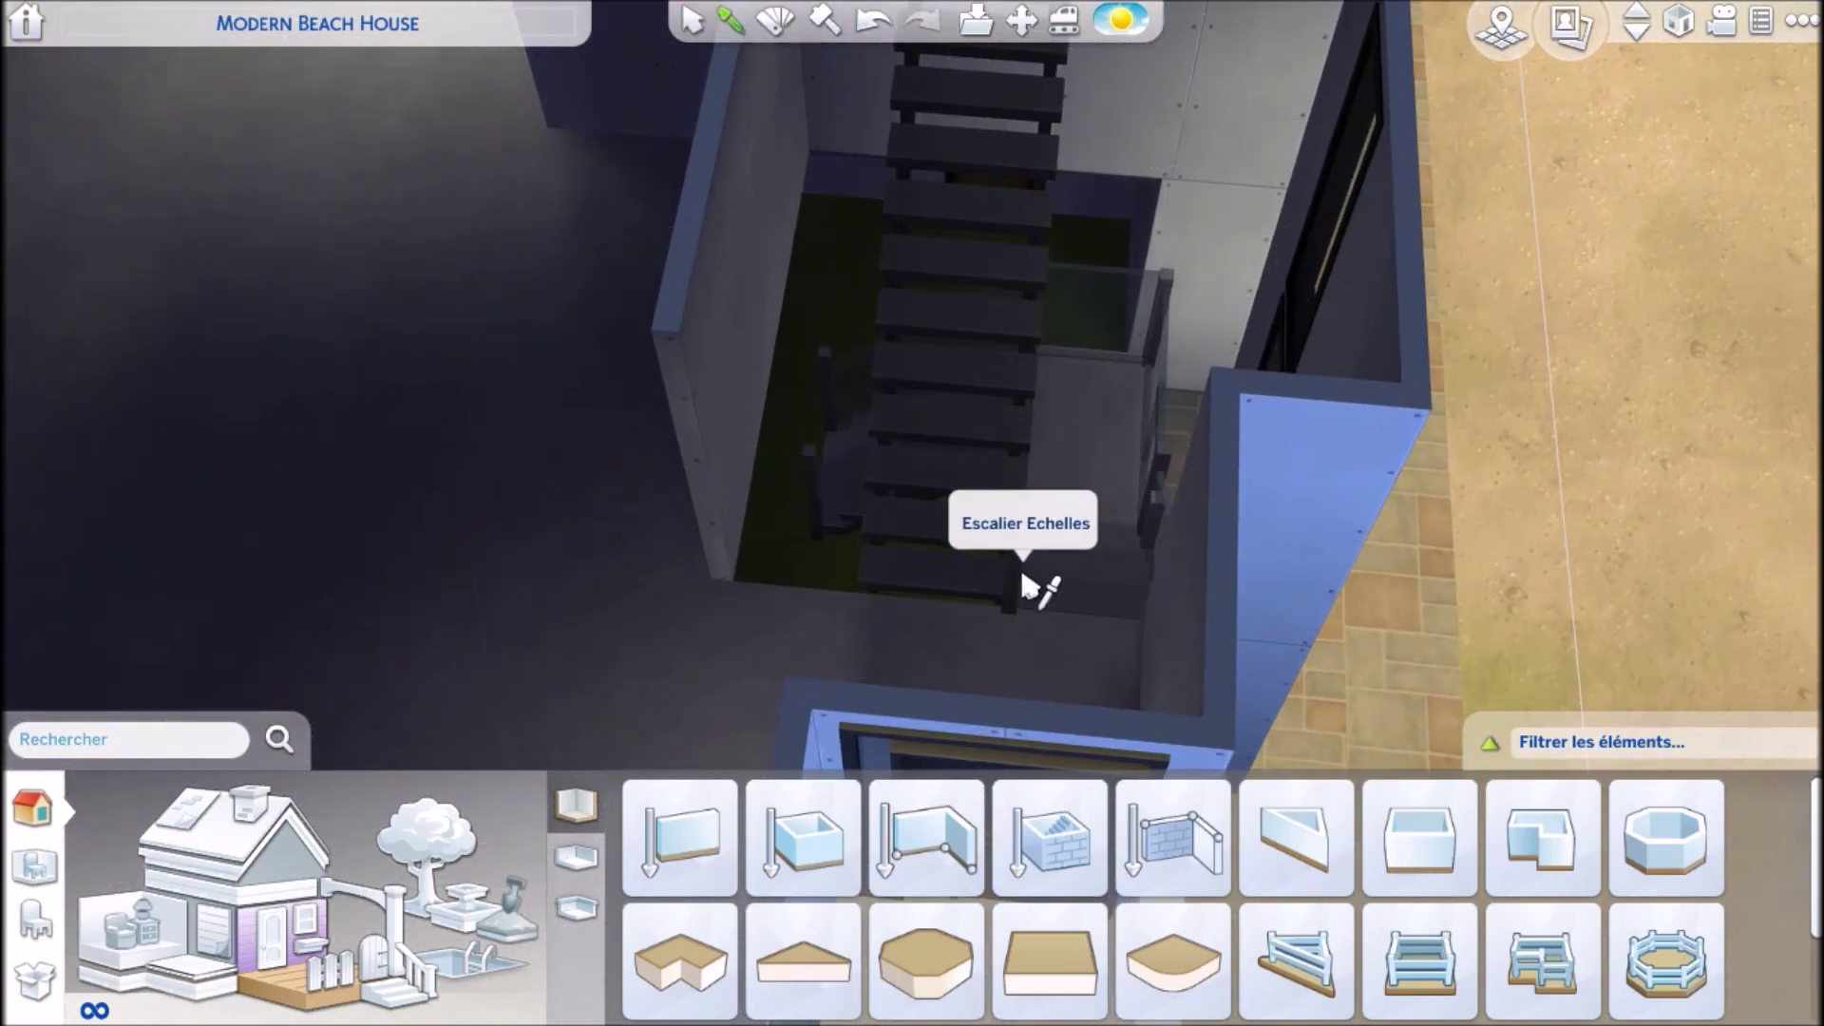
{"action": "left_click", "coordinate": [981, 393]}
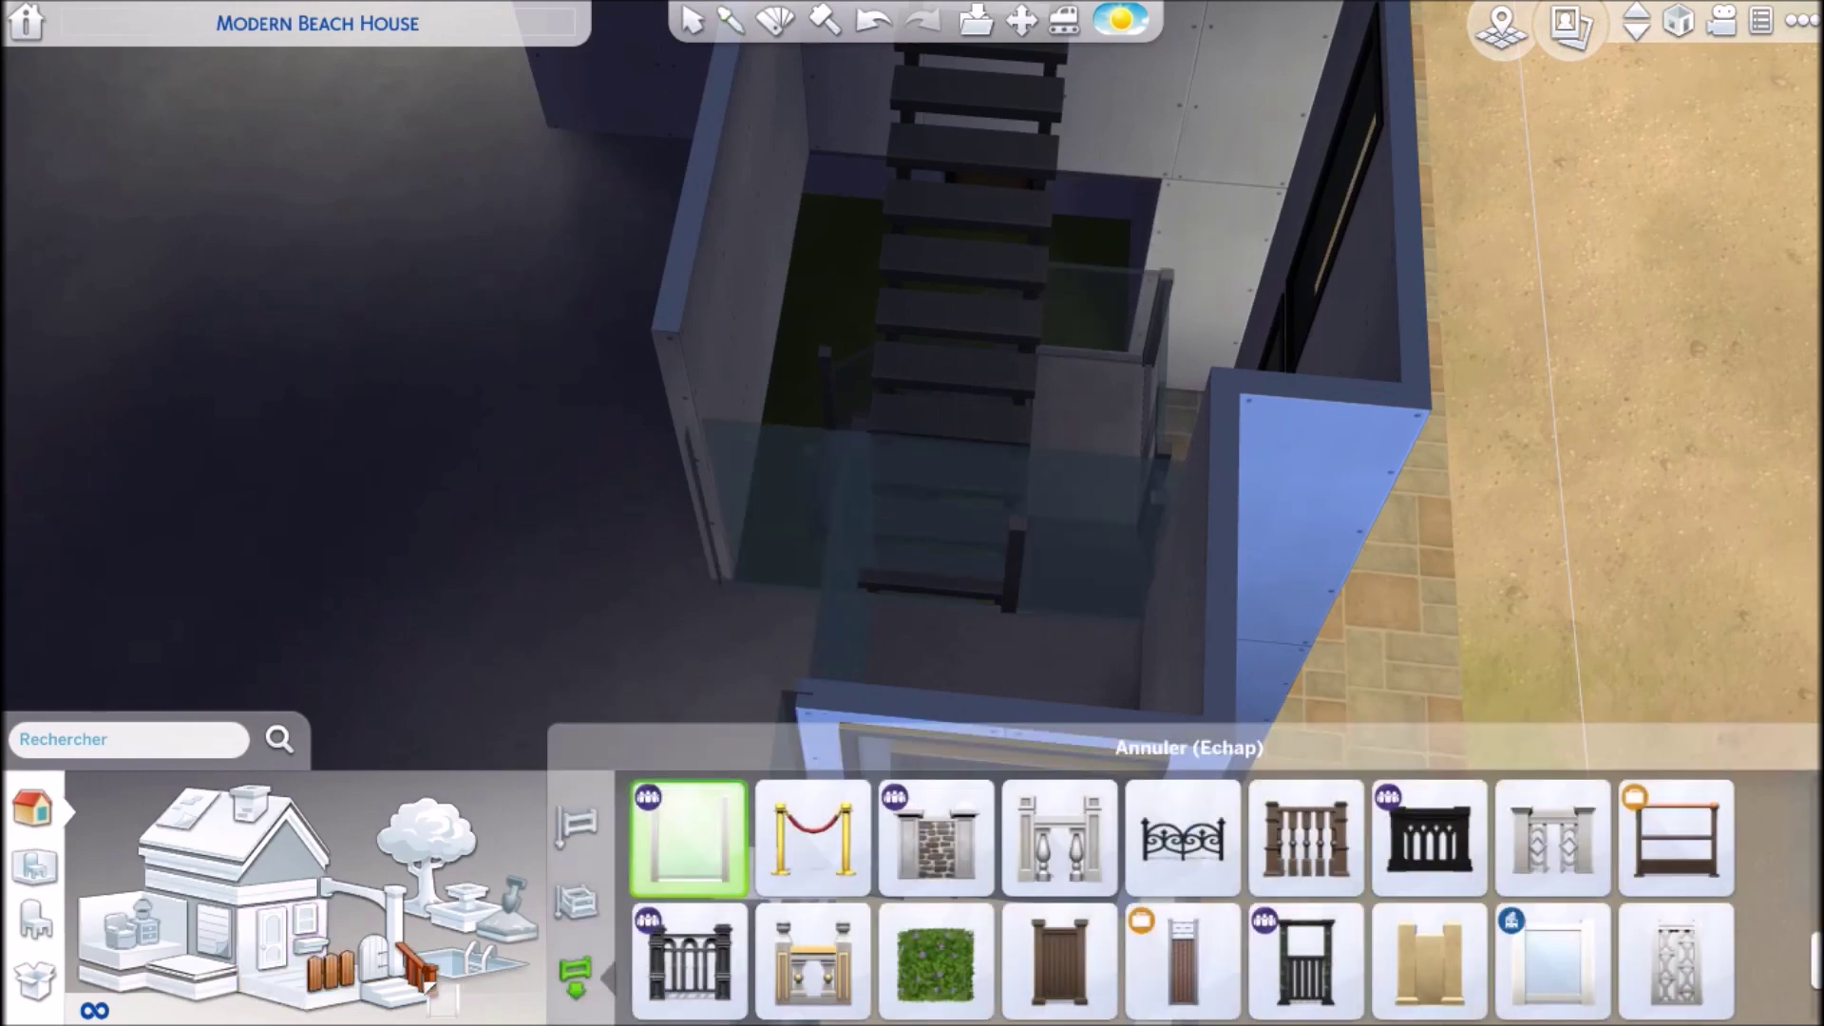
- Add a glass panel railing to the open side of the stair flight reaching the middle floor
{"action": "key", "text": "Escape"}
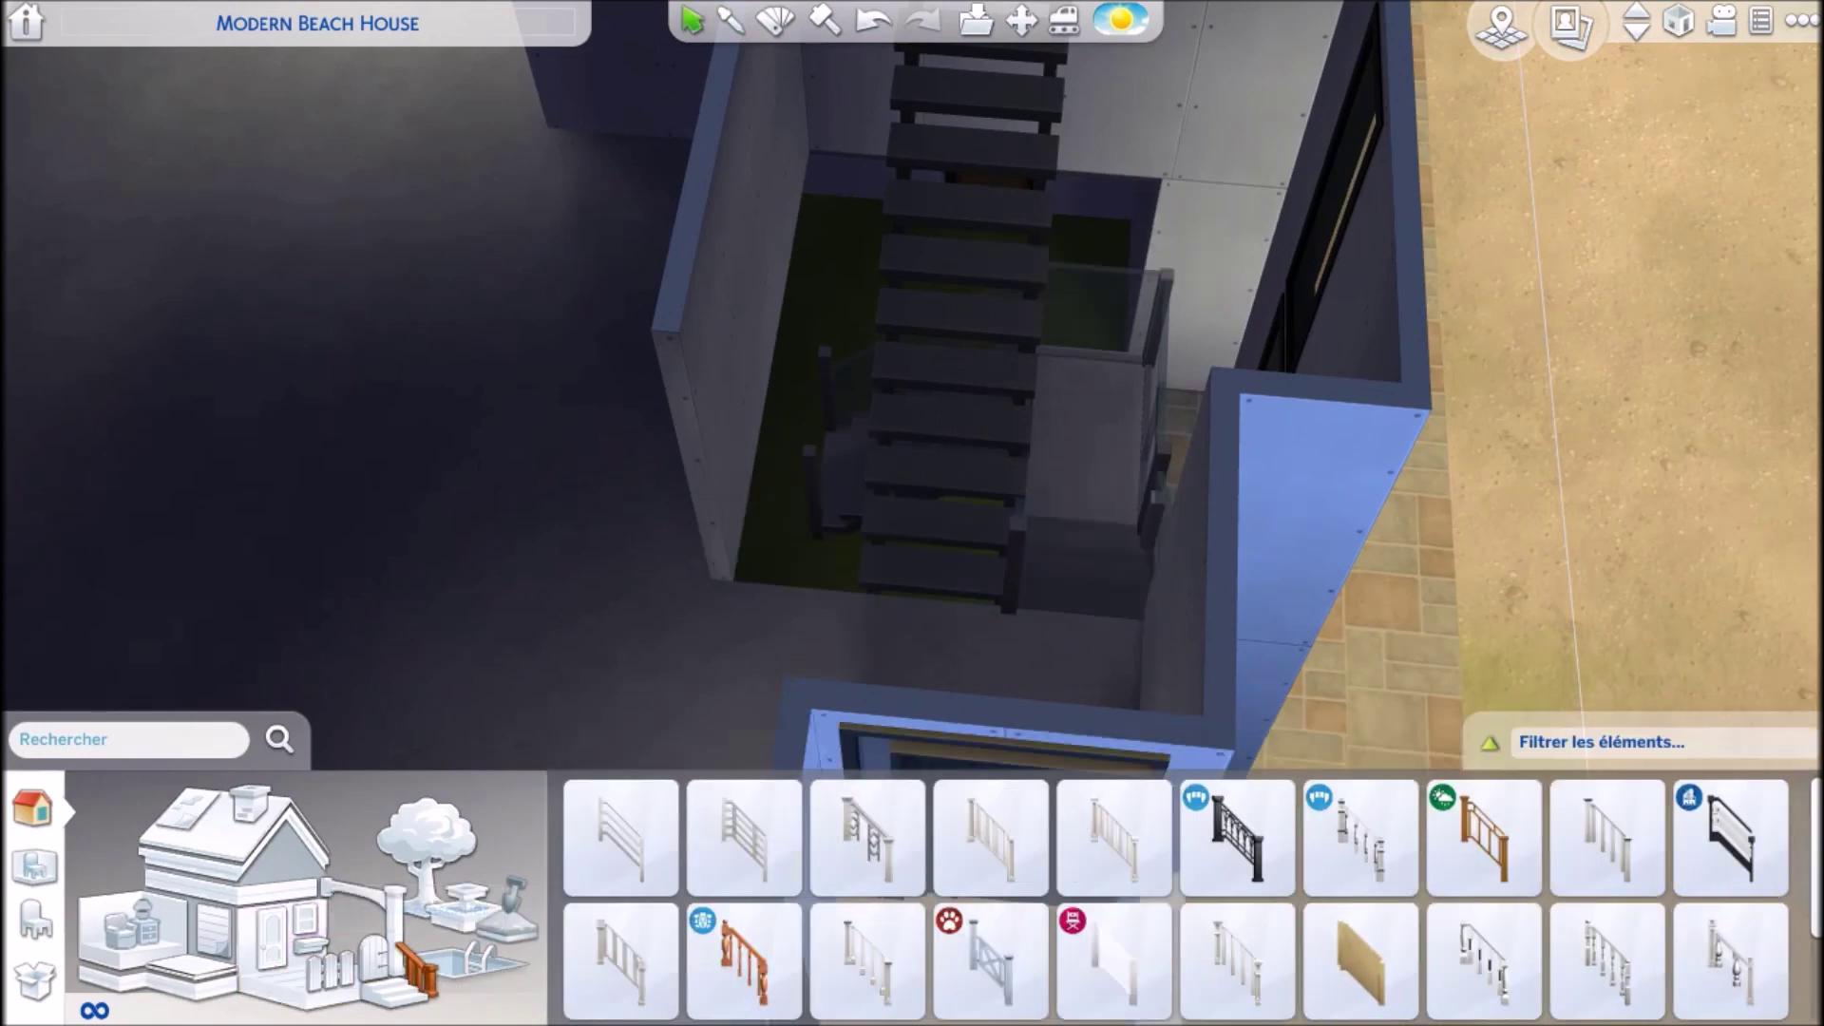
{"action": "left_click_drag", "start_coordinate": [1809, 812], "coordinate": [1815, 939]}
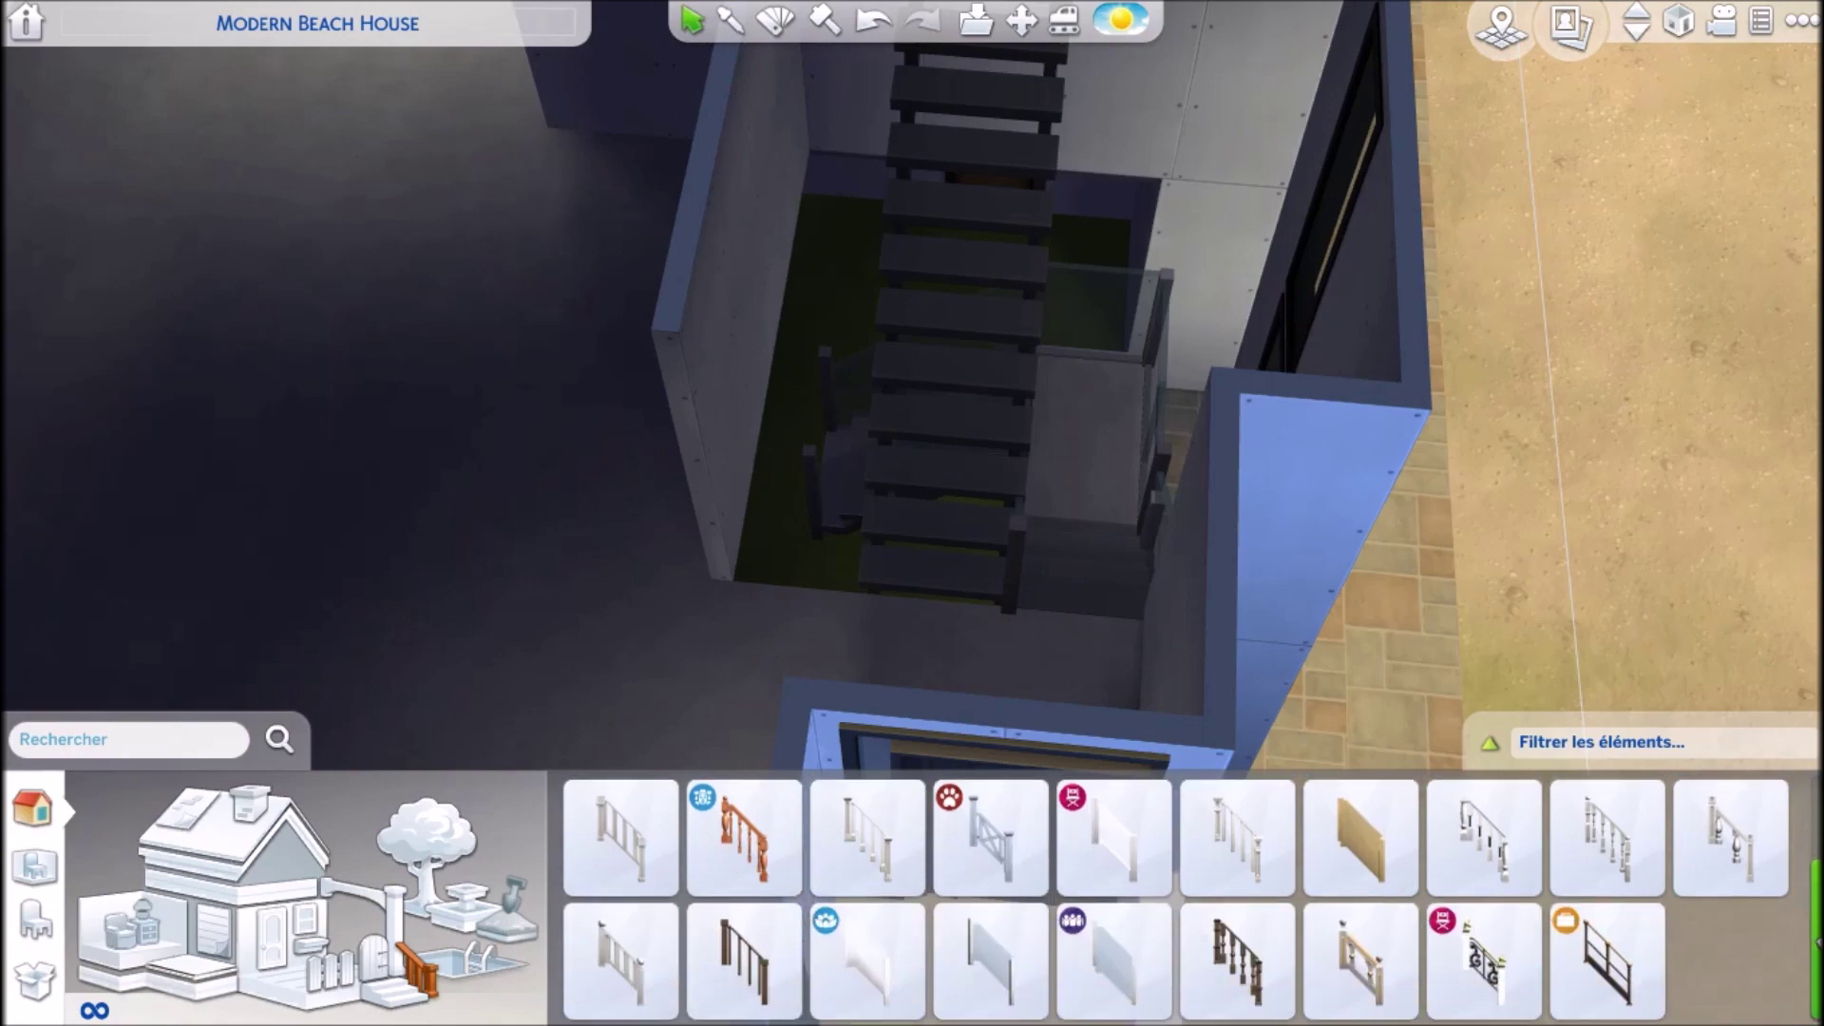
{"action": "left_click", "coordinate": [1130, 955]}
{"action": "key", "text": "Escape"}
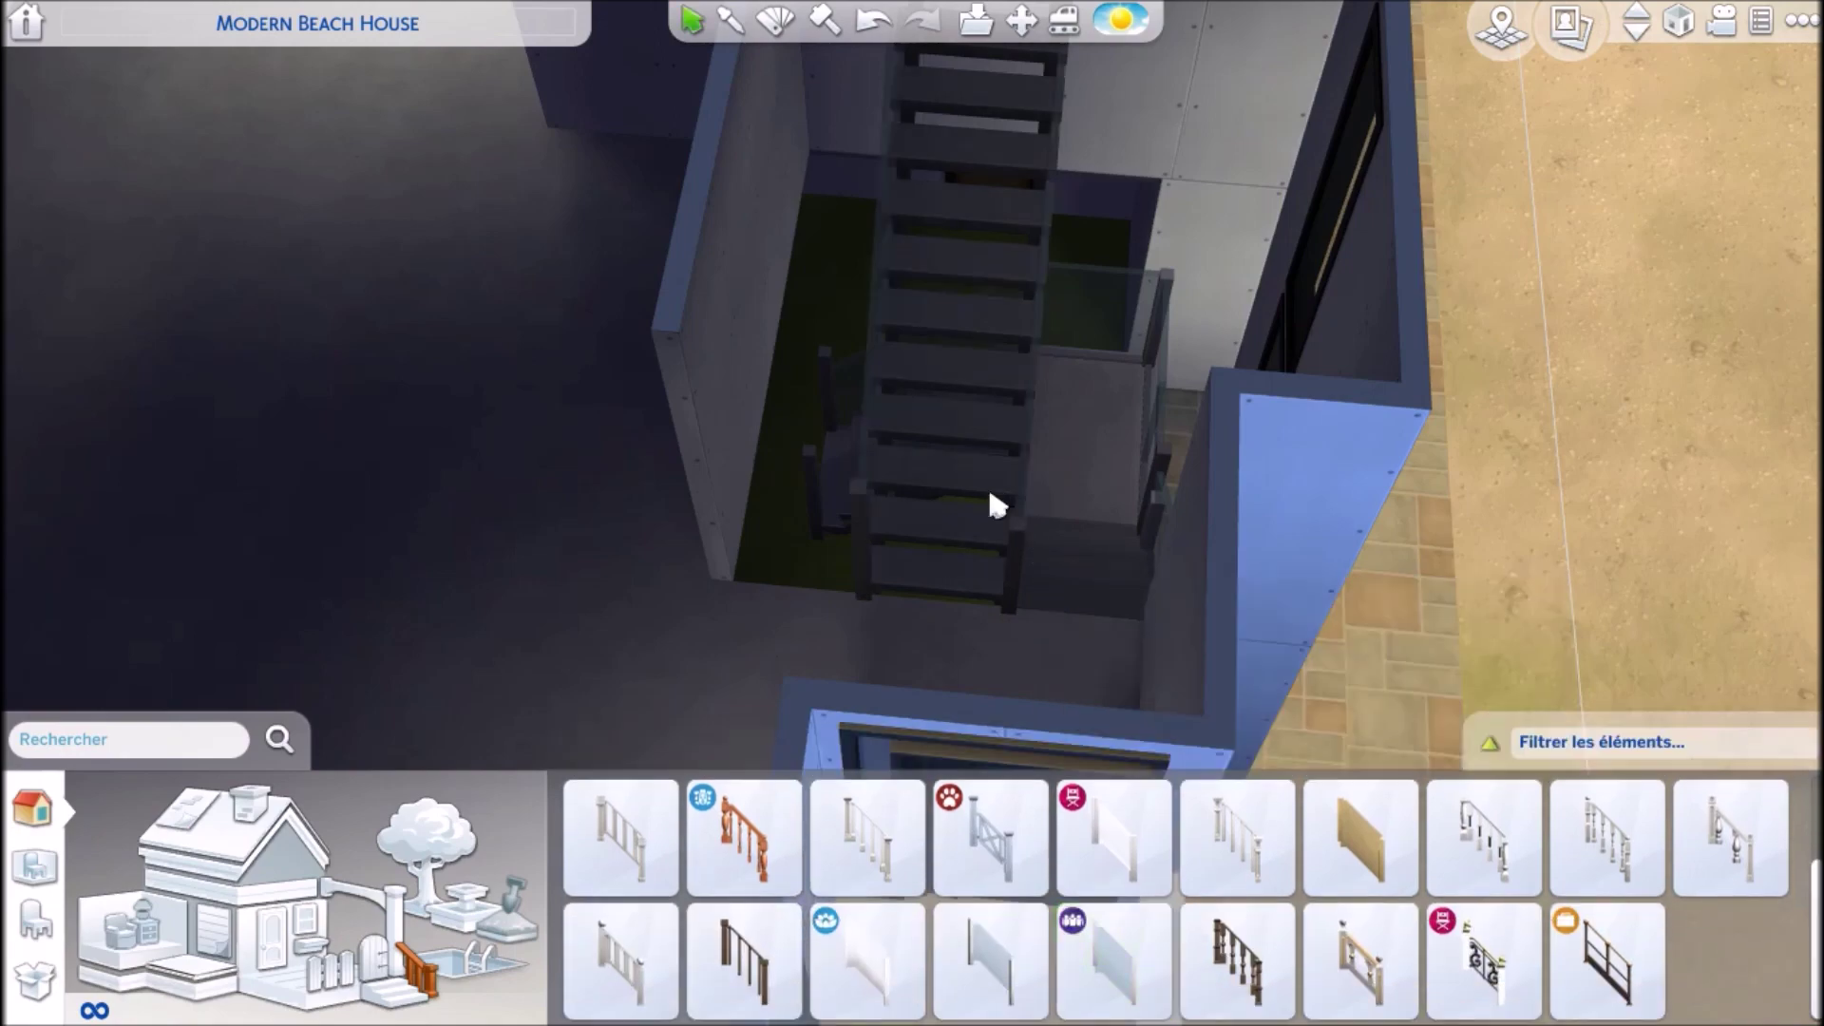
- Cover the ground-floor stair hall, including the area around and beneath the stairs, with the dark Bois dur traditionnel Flexiforêt wood flooring
{"action": "key", "text": "period"}
{"action": "key", "text": "Page_Down"}
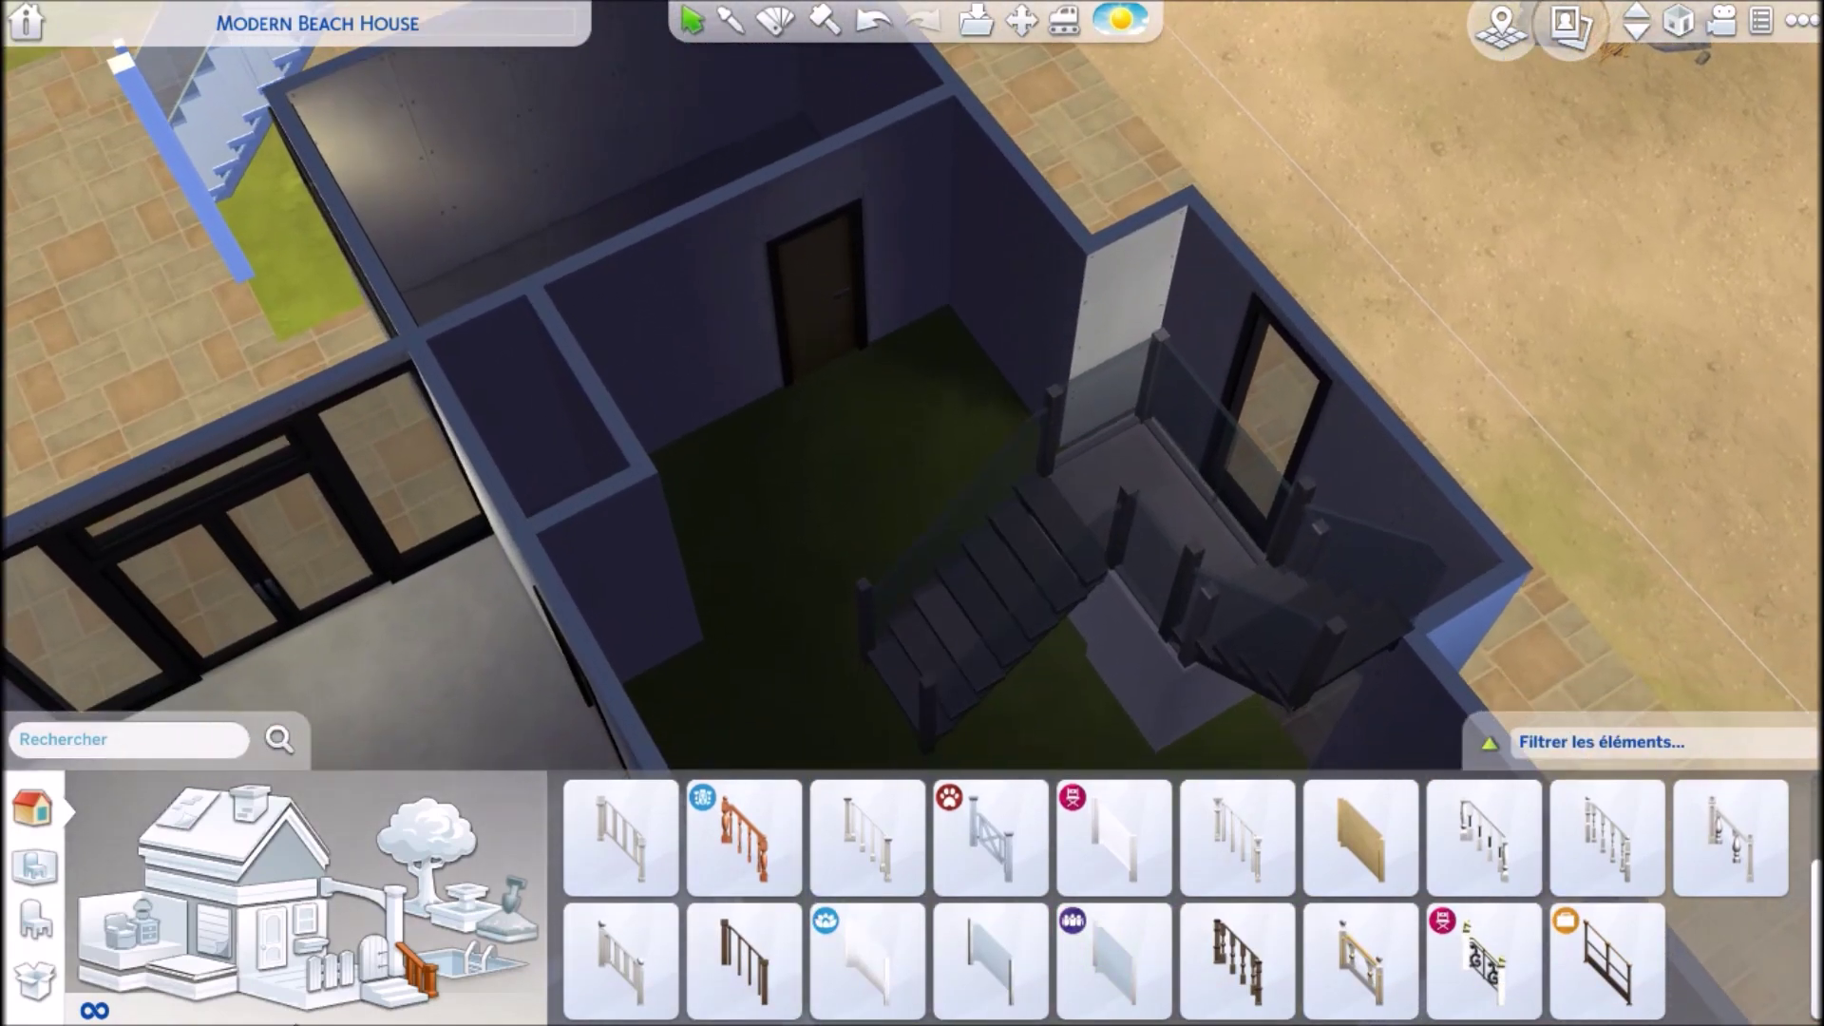
{"action": "left_click", "coordinate": [518, 935]}
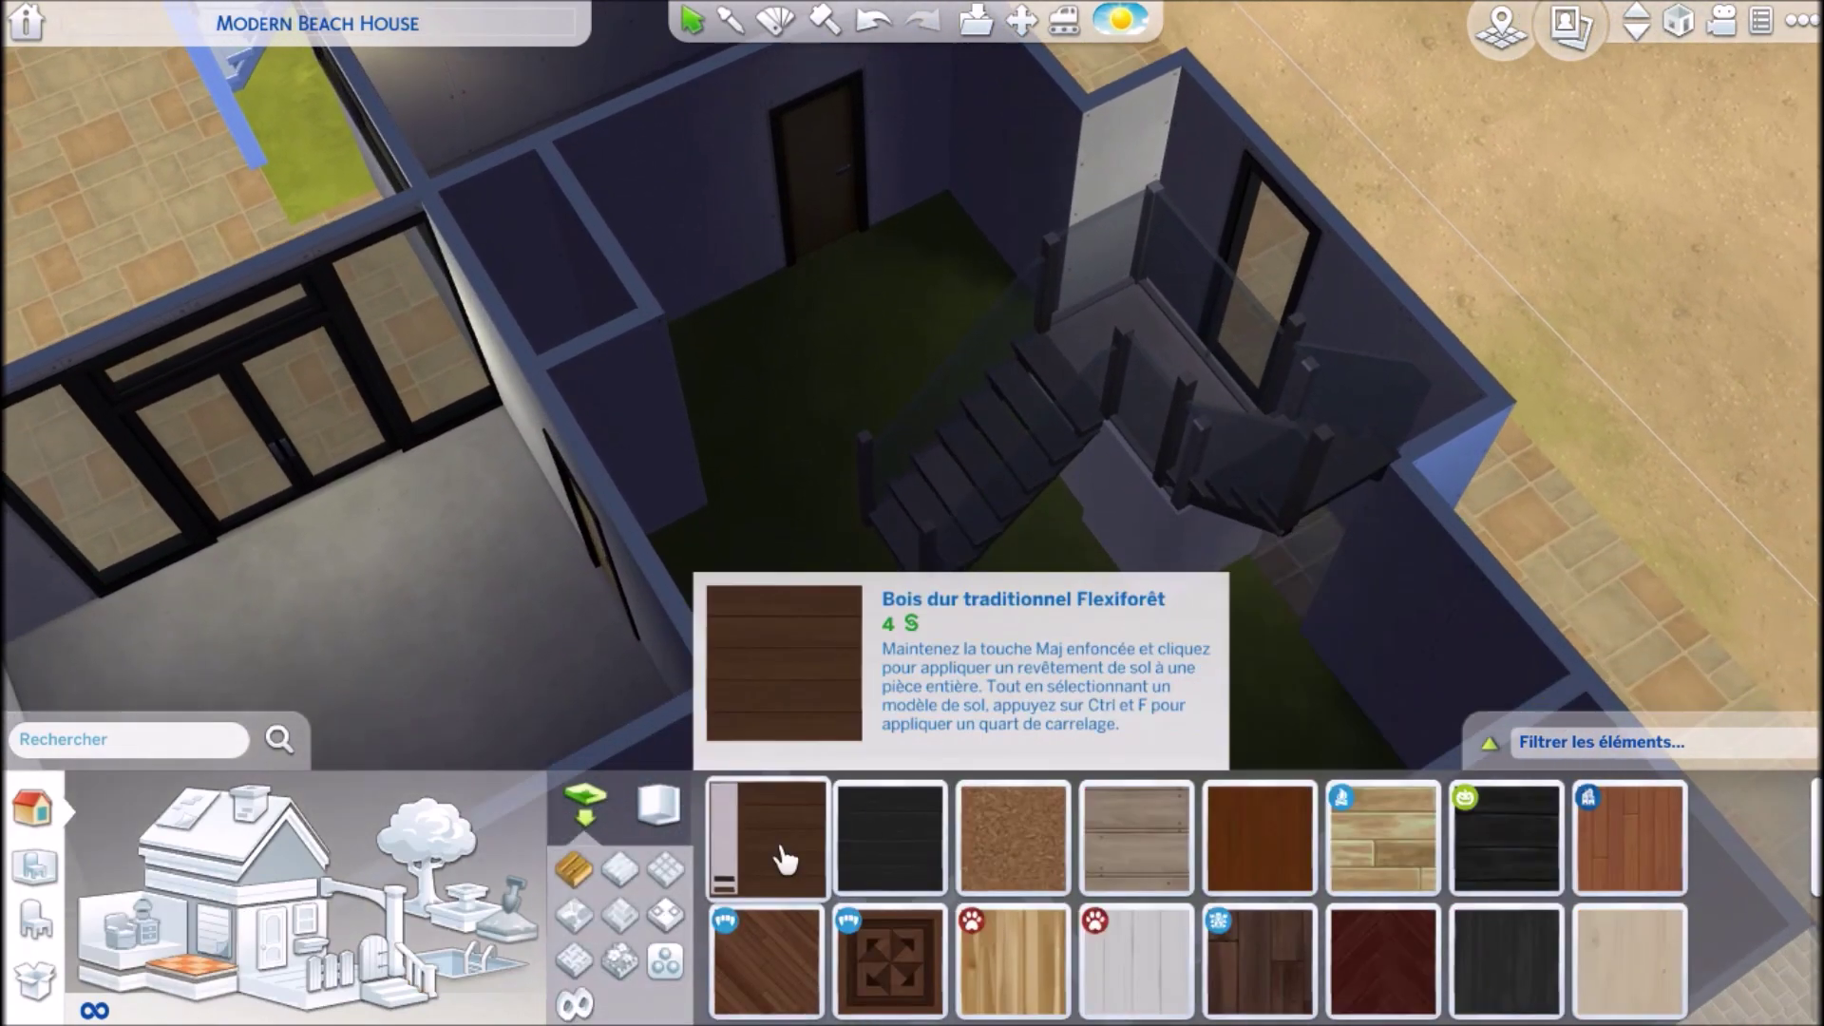
{"action": "left_click", "coordinate": [786, 855]}
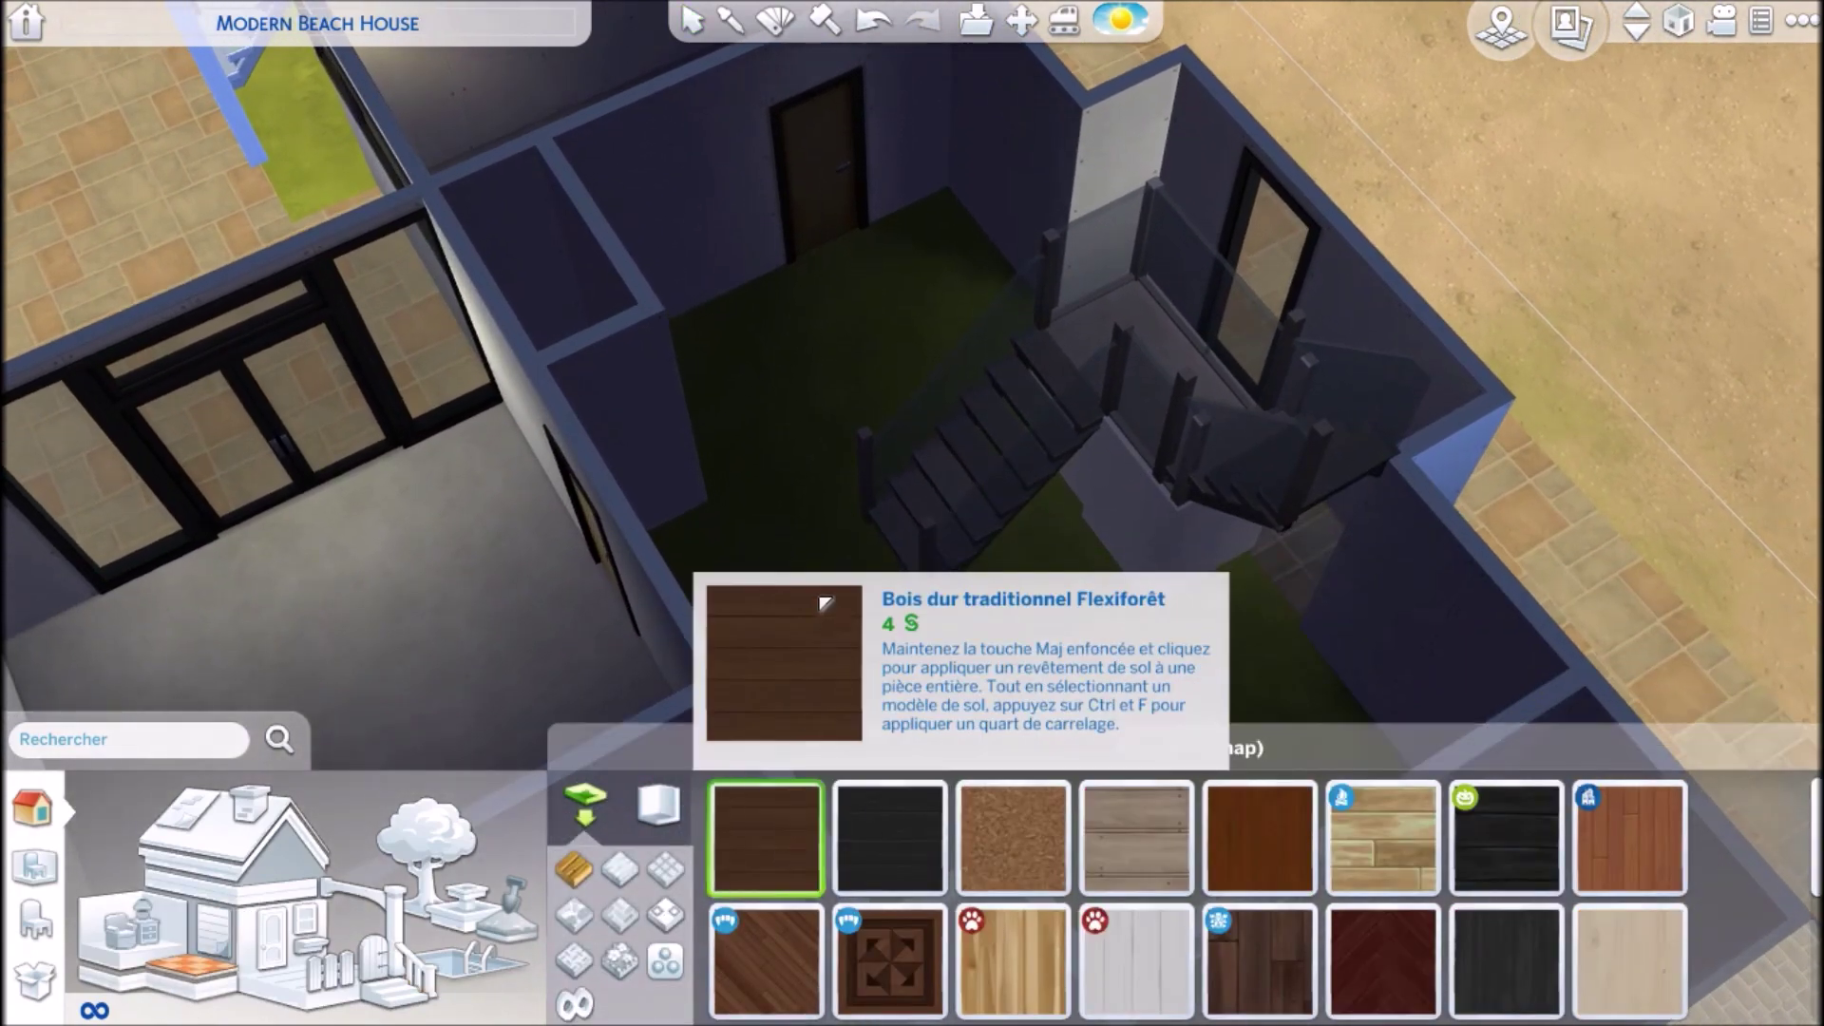
{"action": "left_click_drag", "start_coordinate": [1016, 513], "coordinate": [929, 700]}
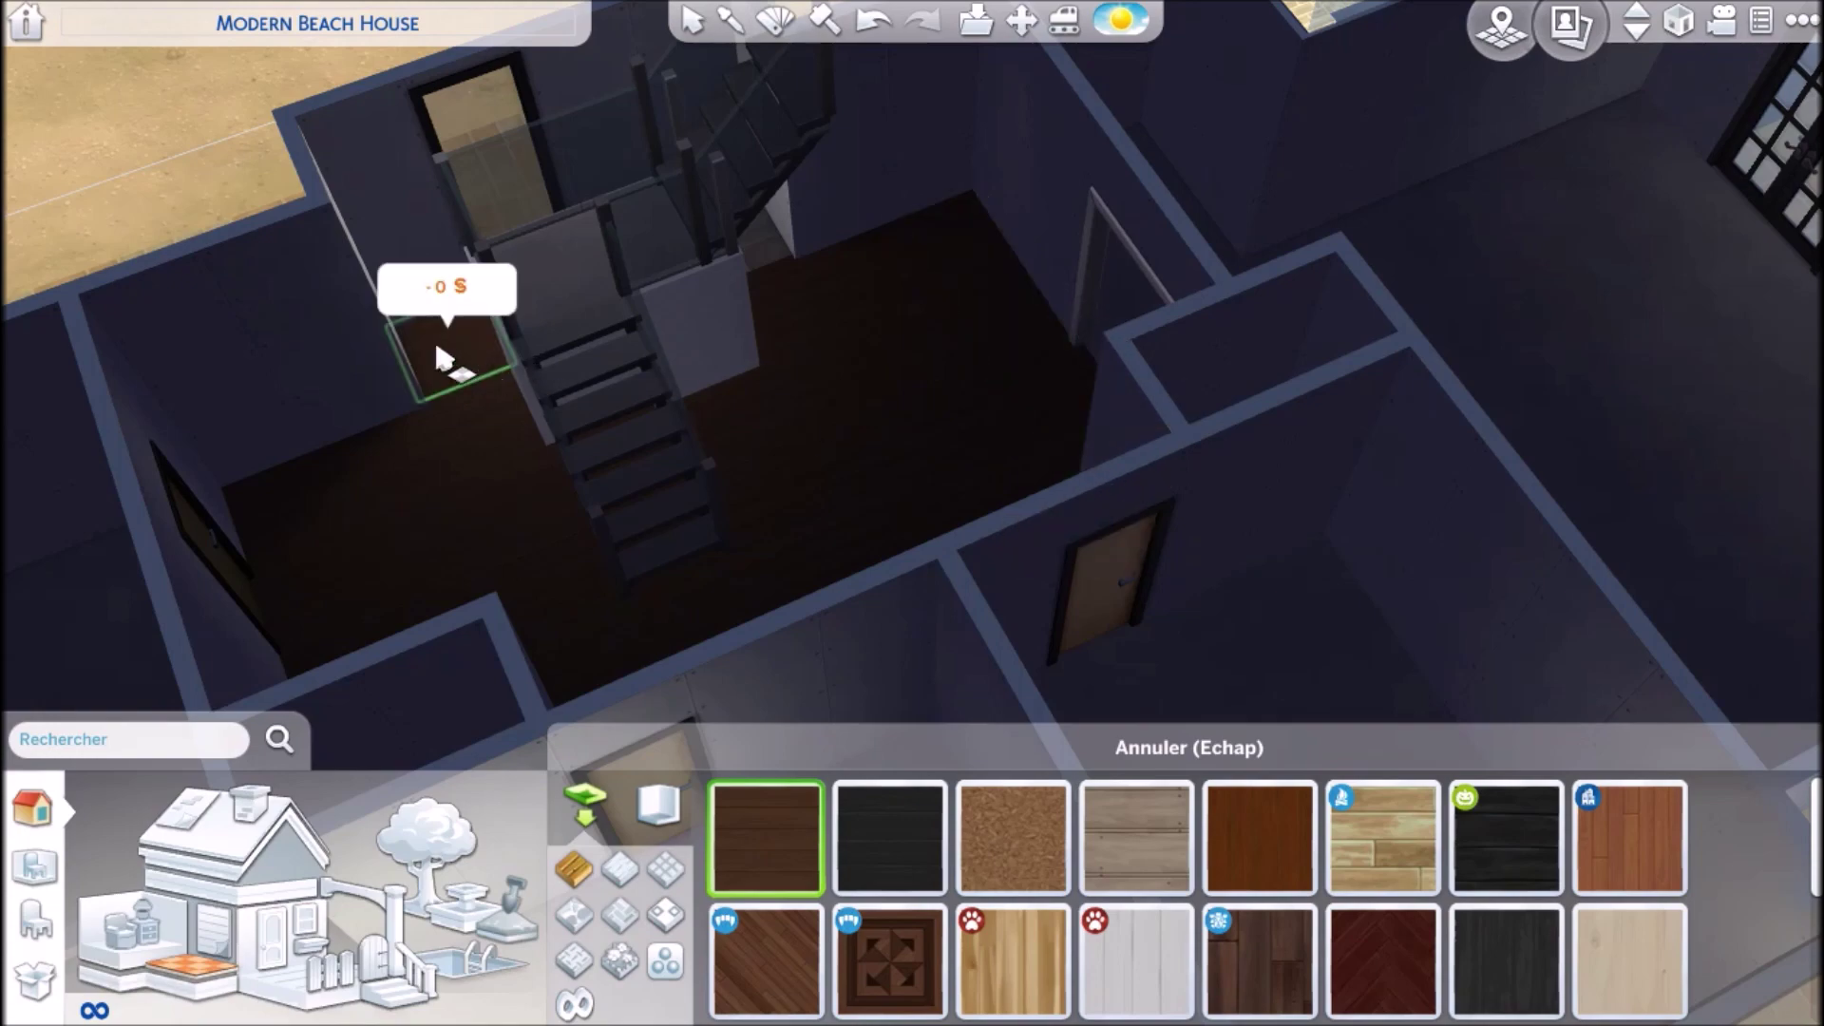
{"action": "left_click_drag", "start_coordinate": [779, 285], "coordinate": [779, 285]}
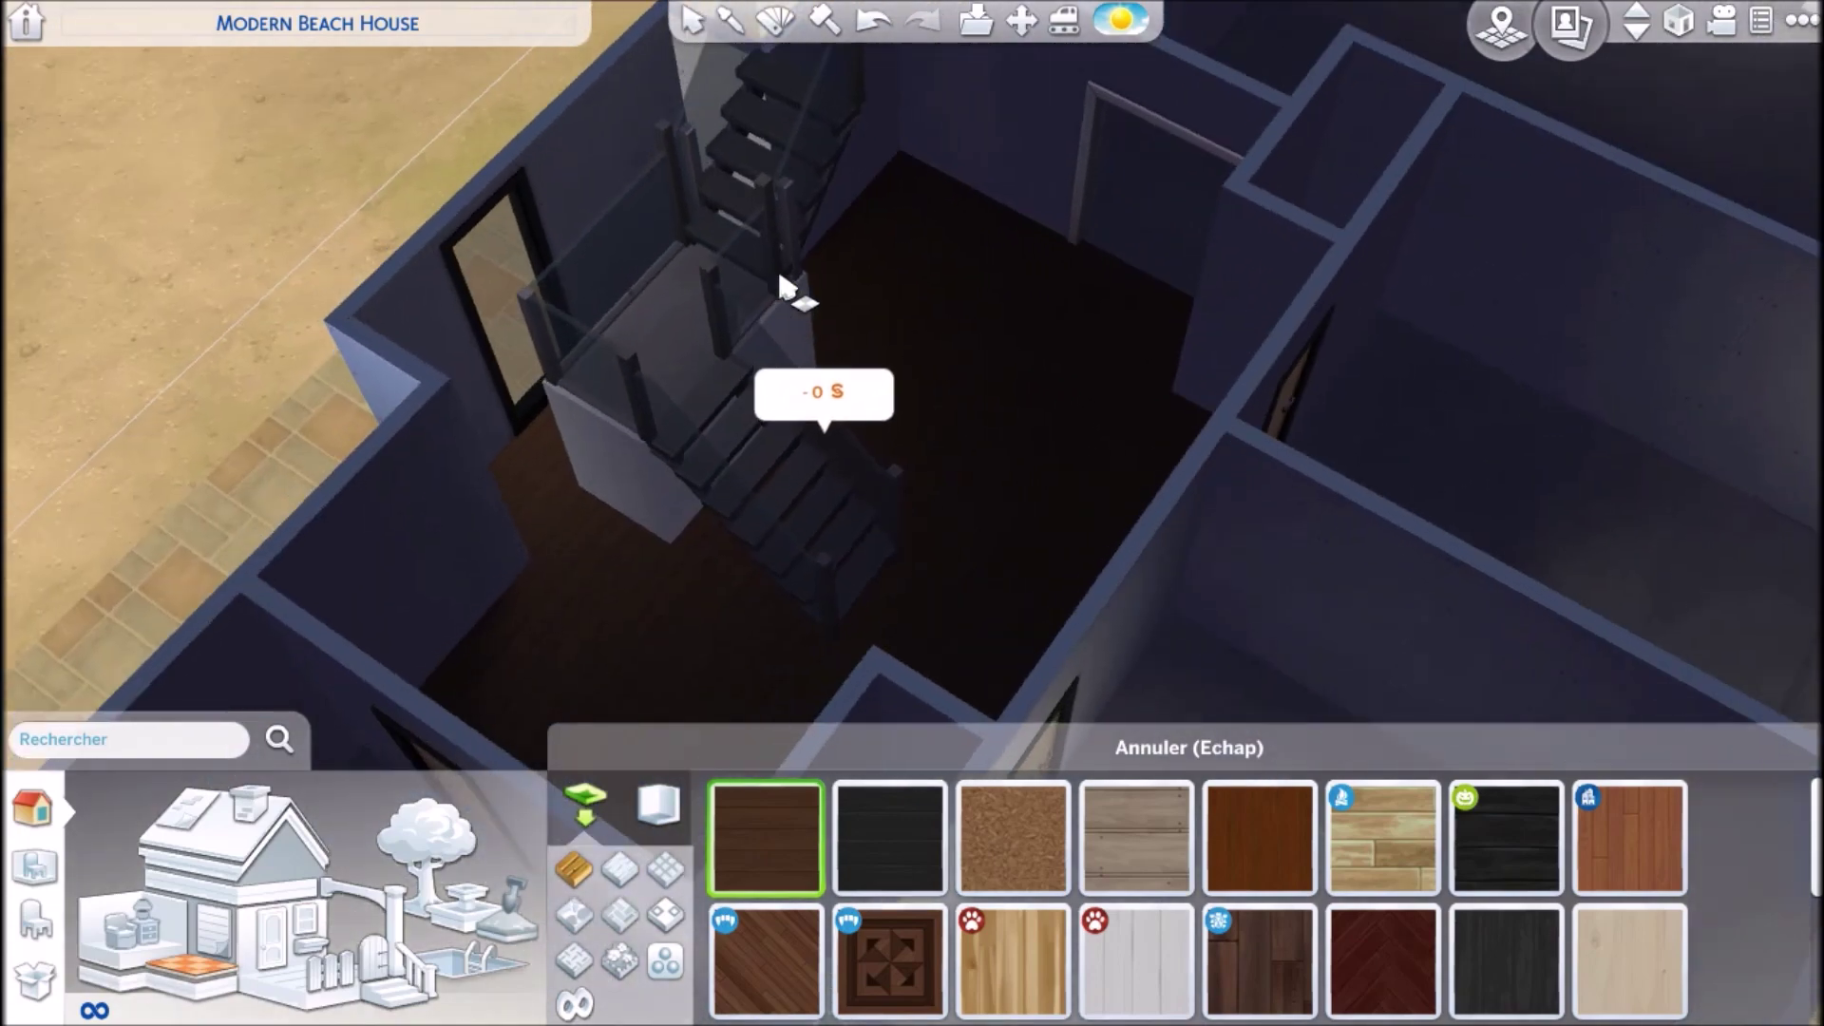
{"action": "key", "text": "e"}
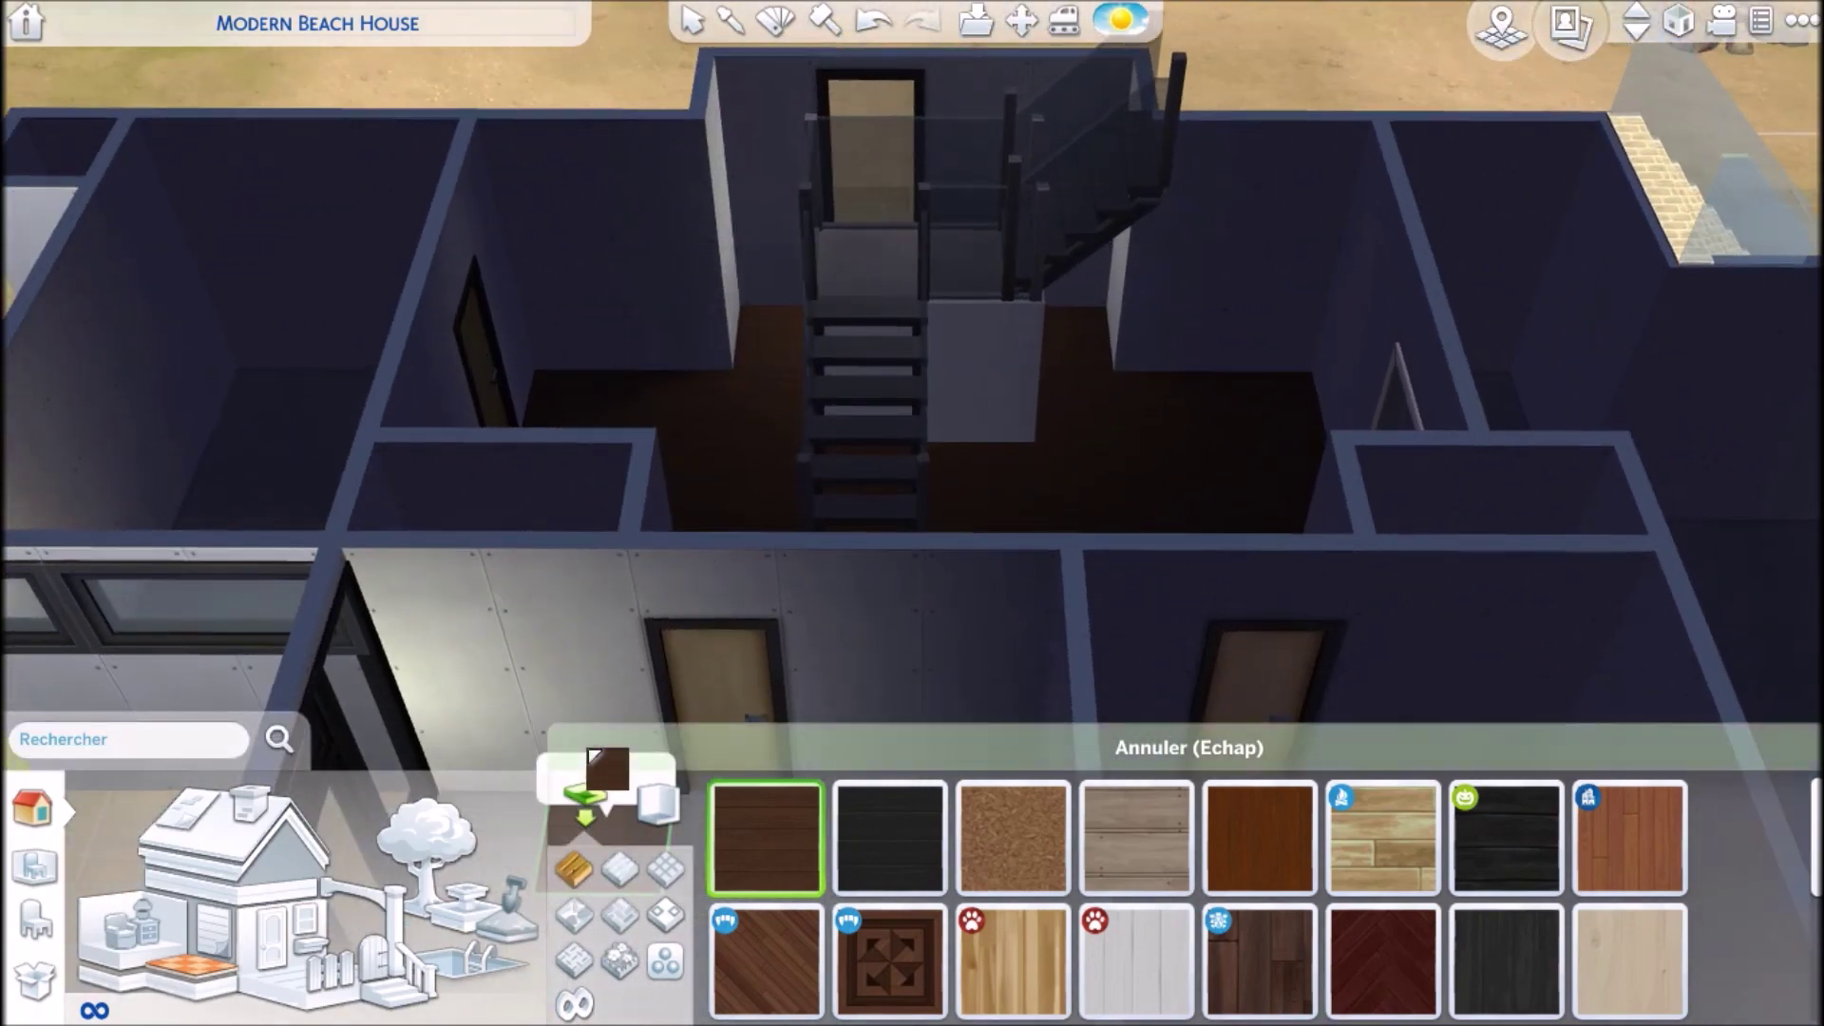
{"action": "key", "text": "w"}
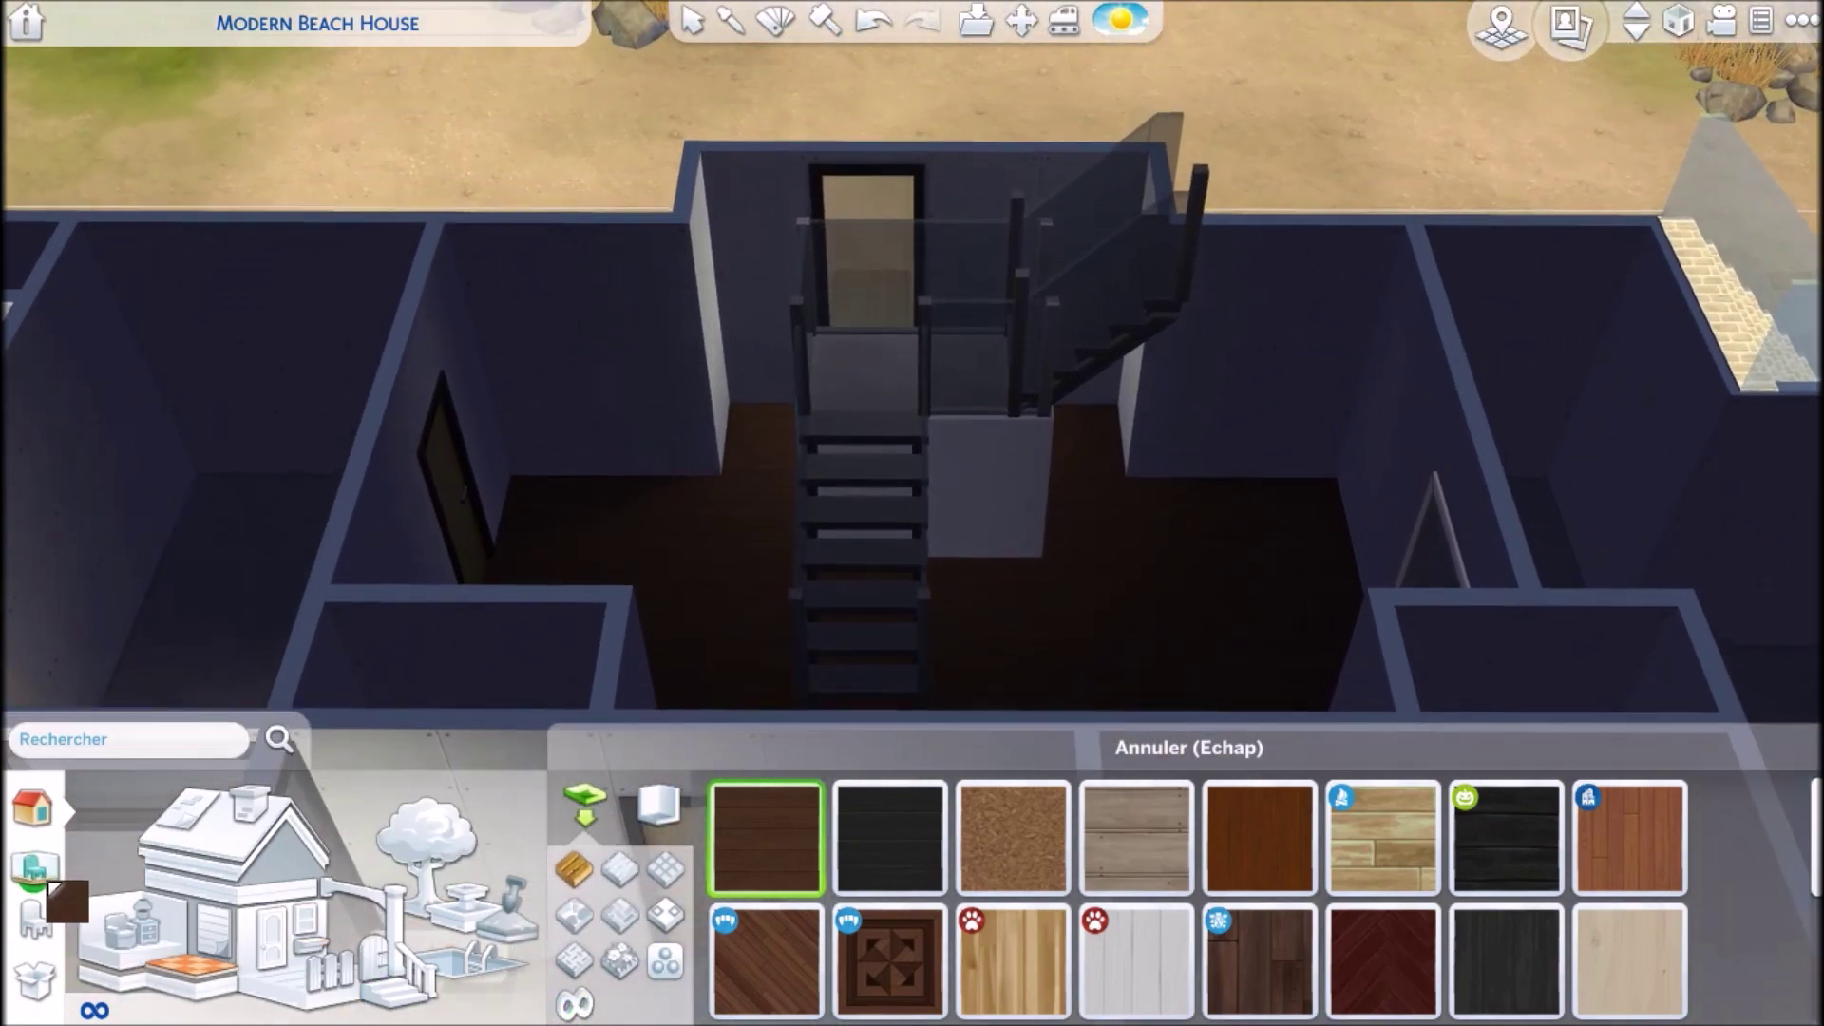
{"action": "key", "text": "Escape"}
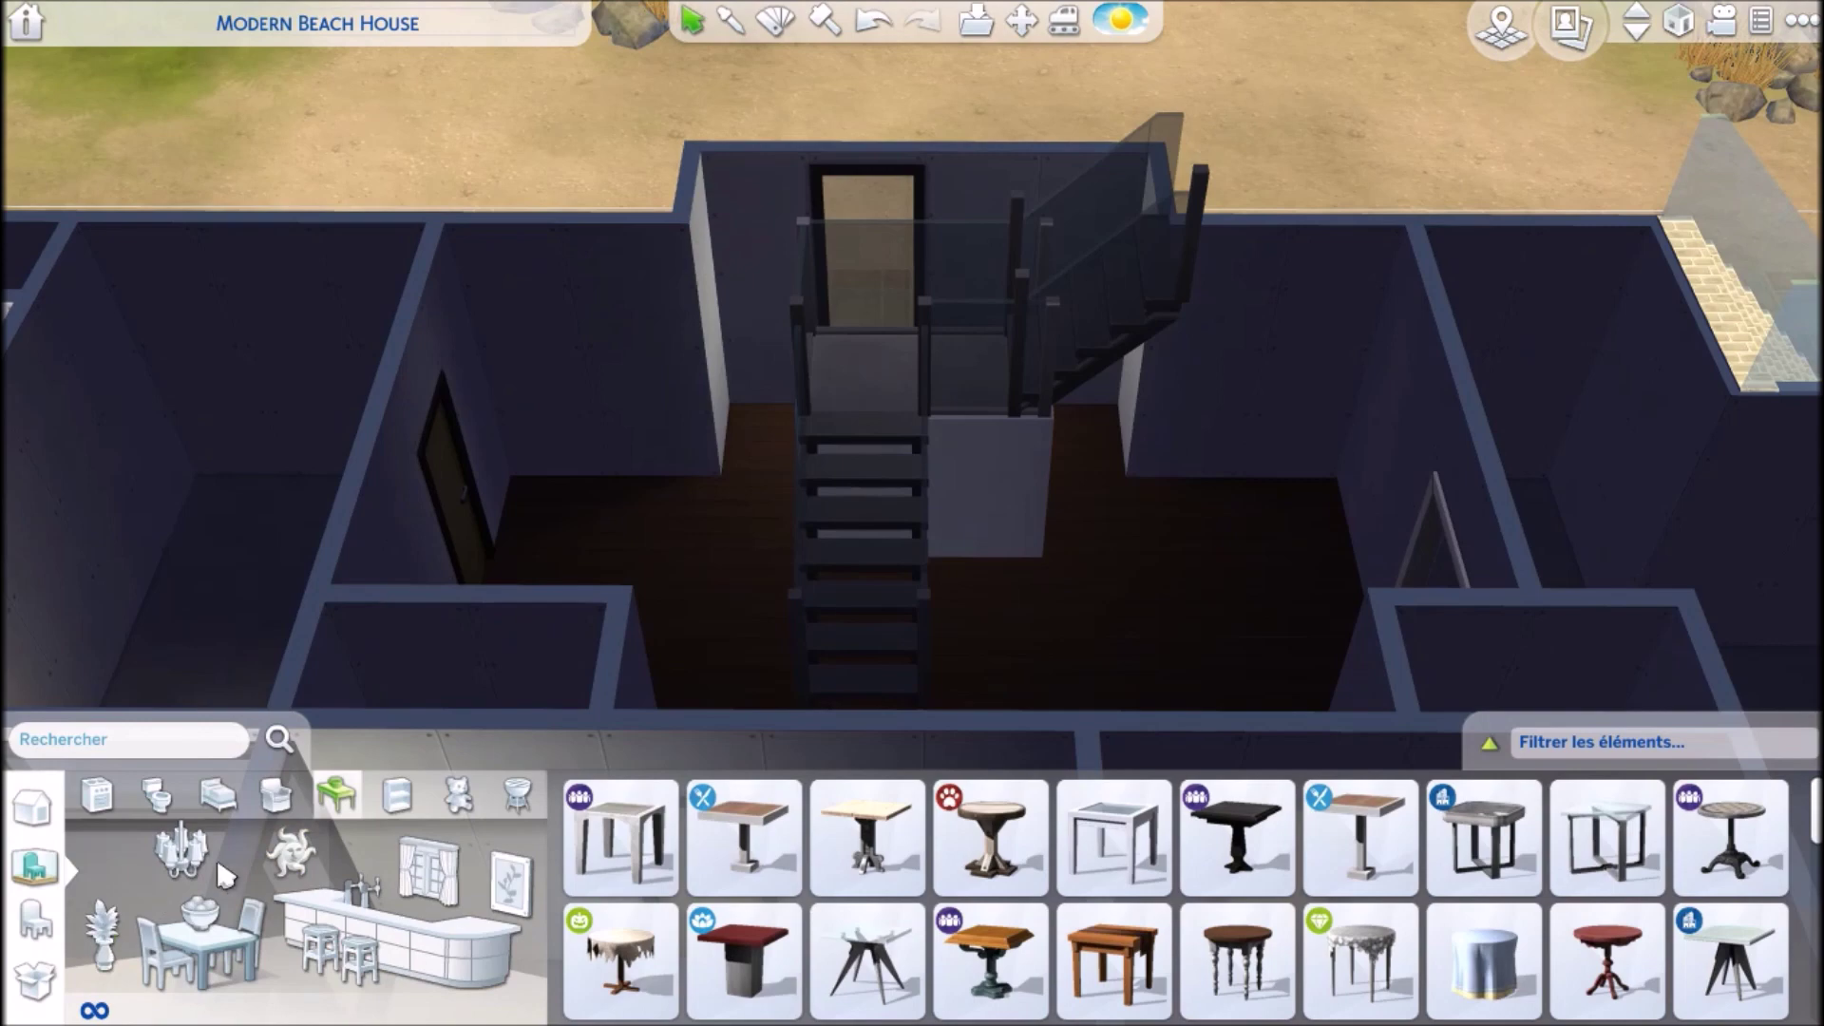
- Open the ceiling light selection in the dining room furnishings
{"action": "left_click", "coordinate": [221, 861]}
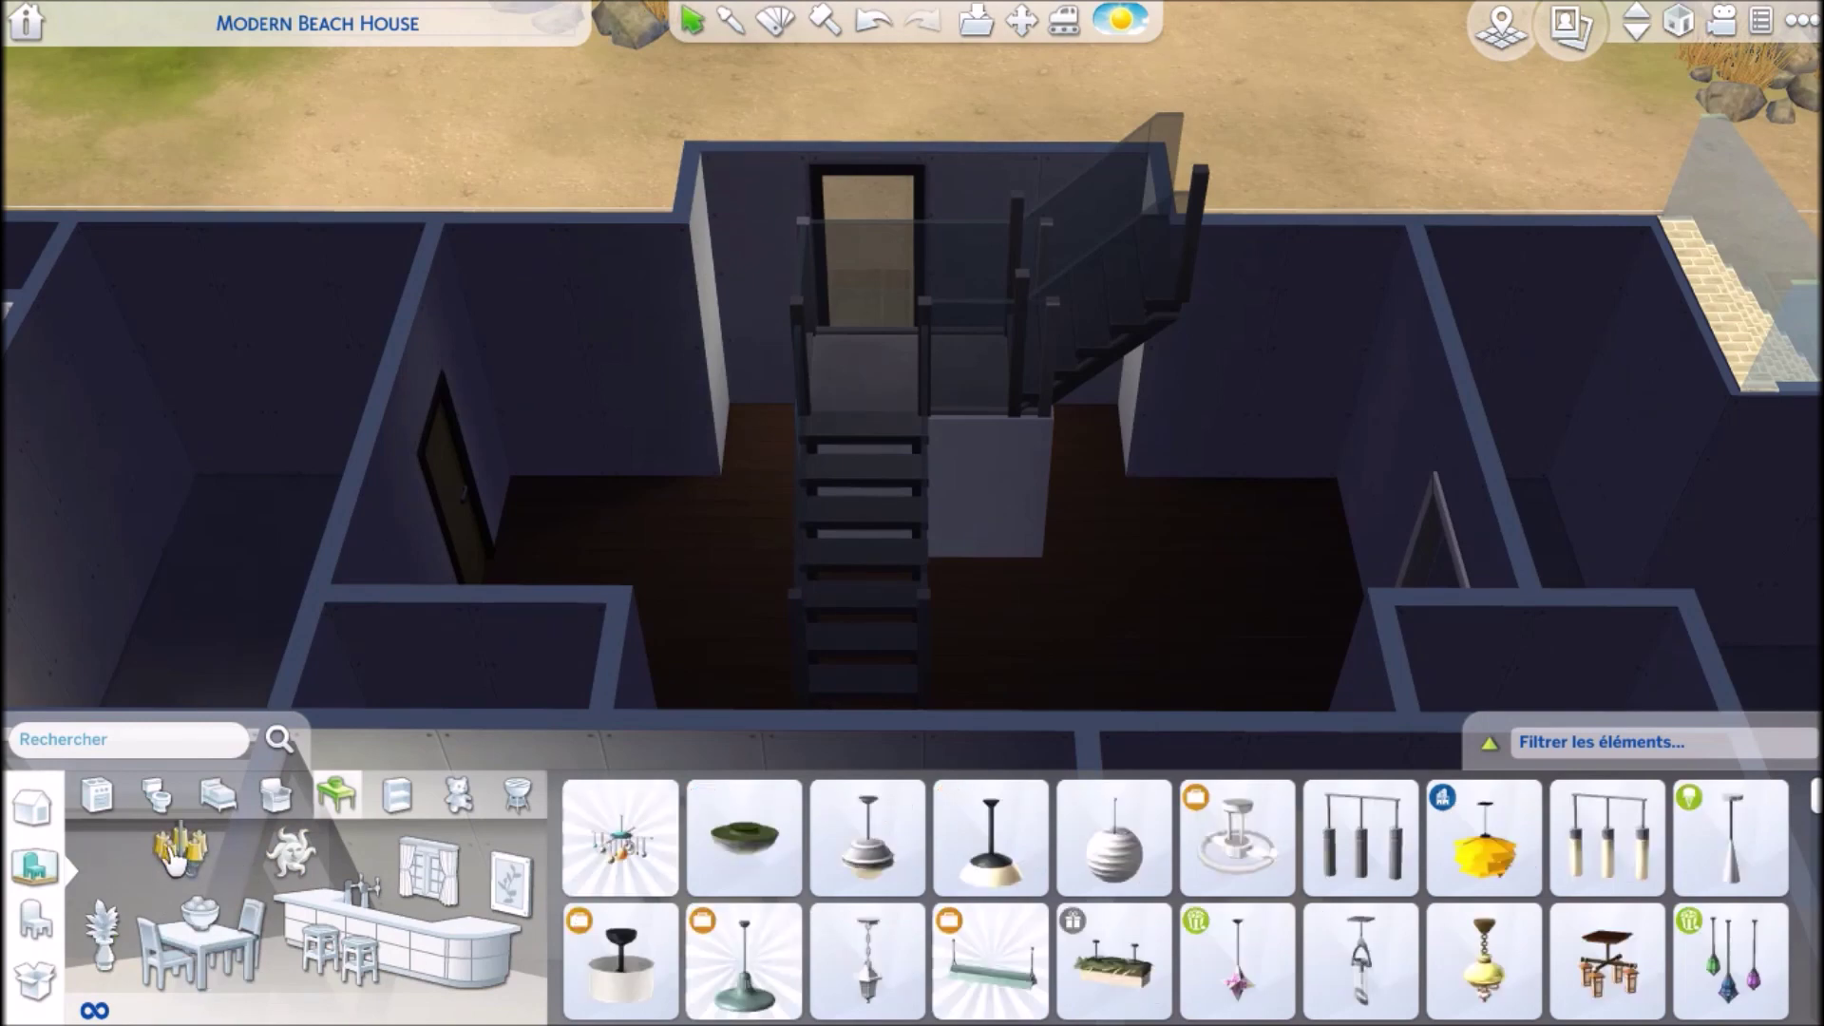